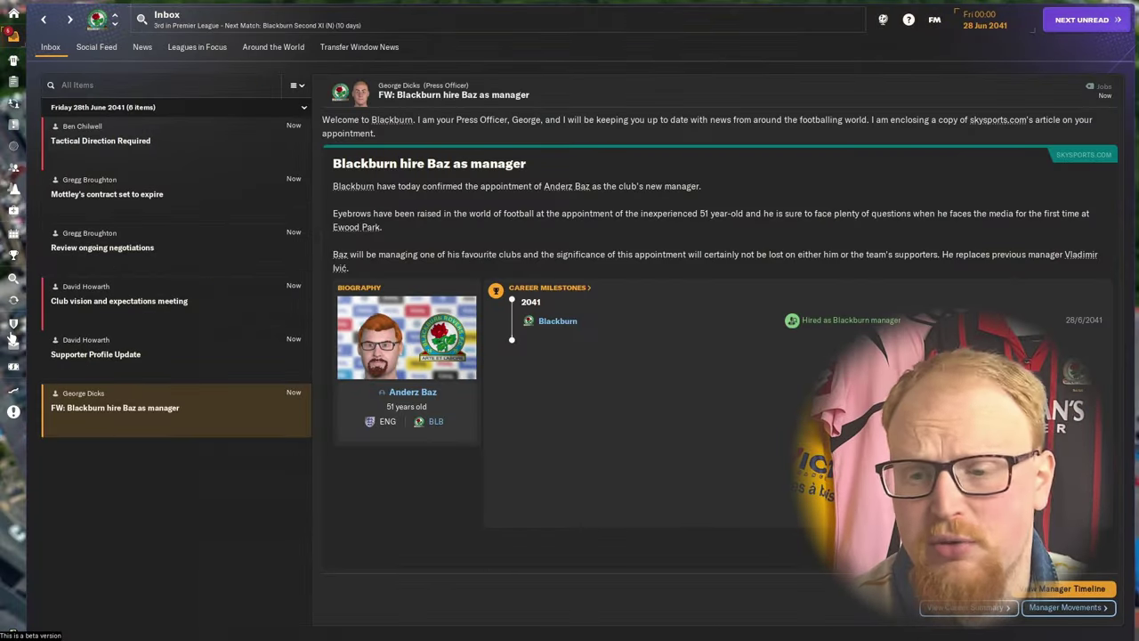
Open the Blackburn Rovers club profile and browse through the overview pages of the other Premier League clubs in turn.
left_click(11, 331)
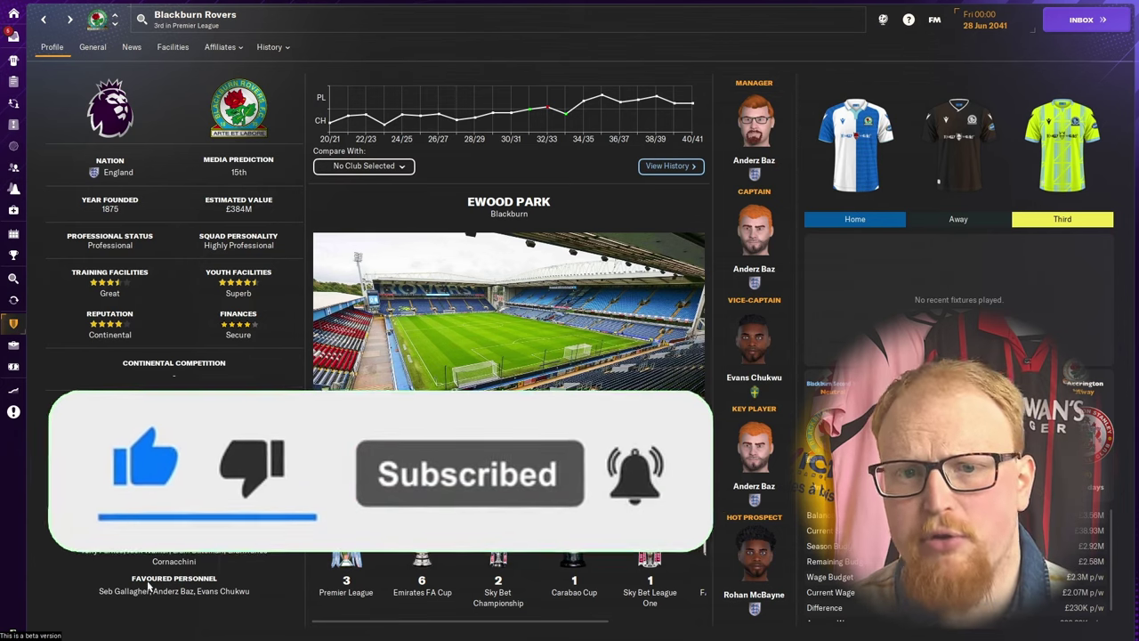
left_click(115, 21)
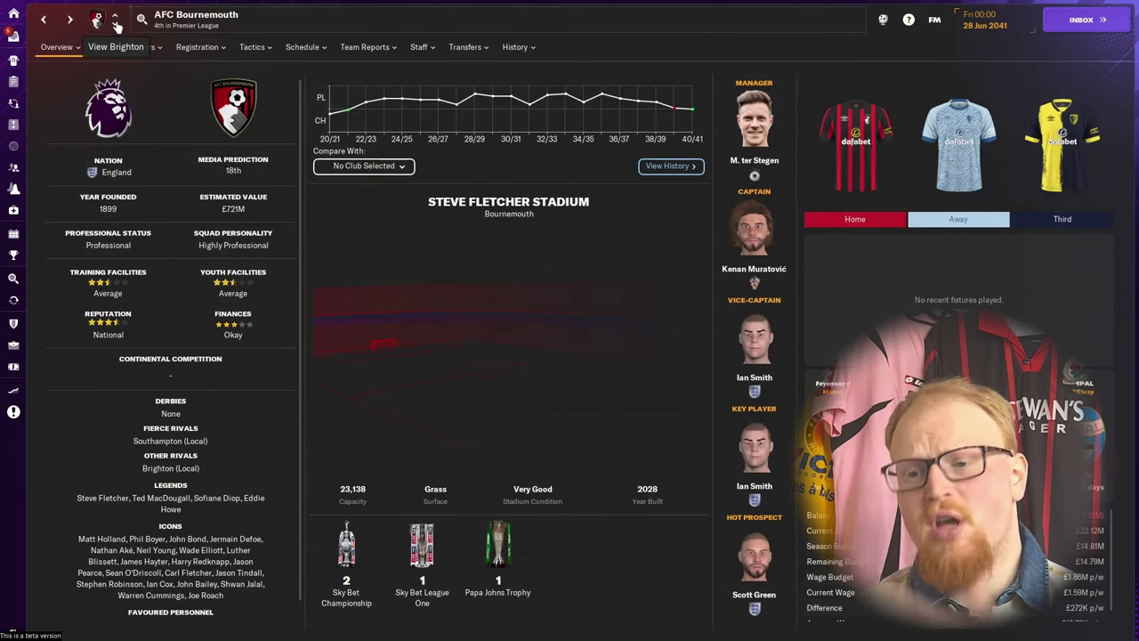
left_click(116, 21)
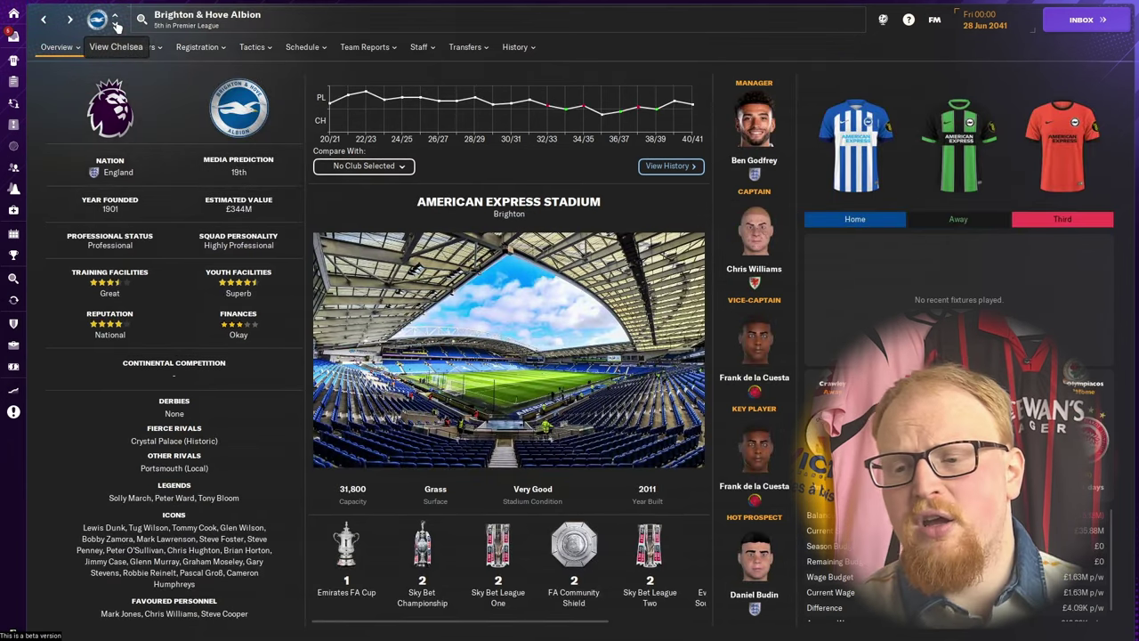
left_click(116, 22)
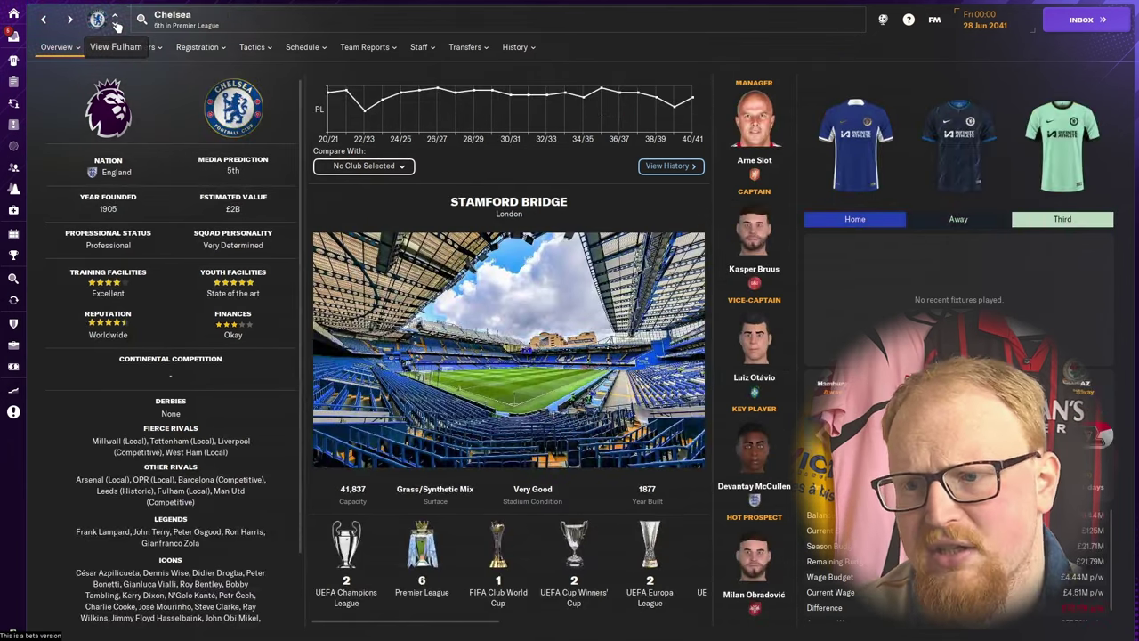
left_click(116, 22)
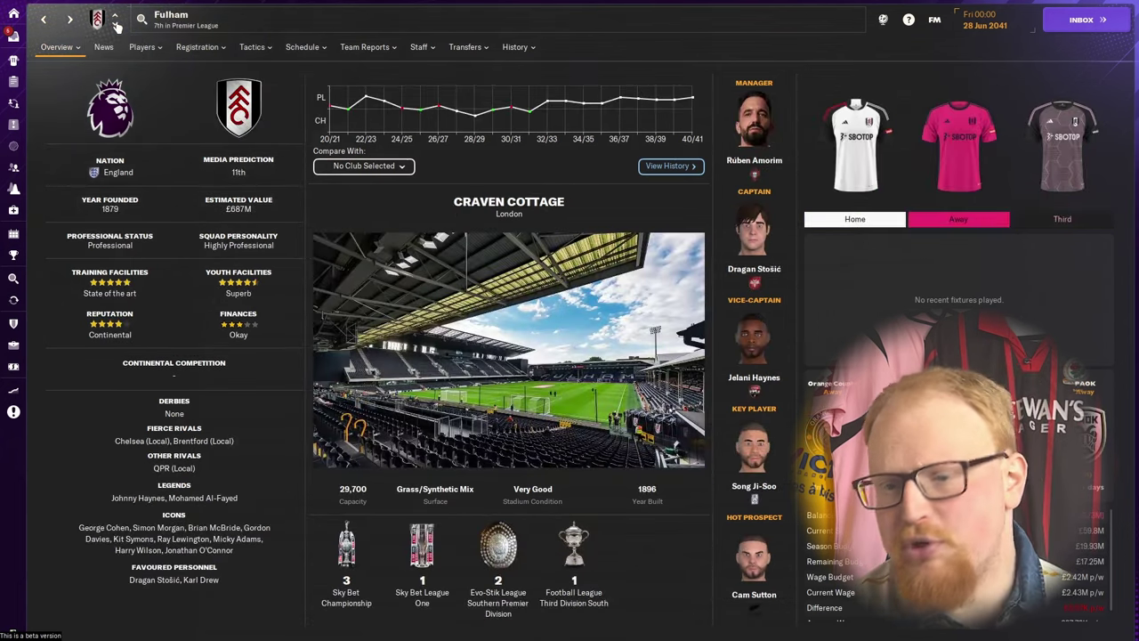
left_click(116, 21)
left_click(115, 22)
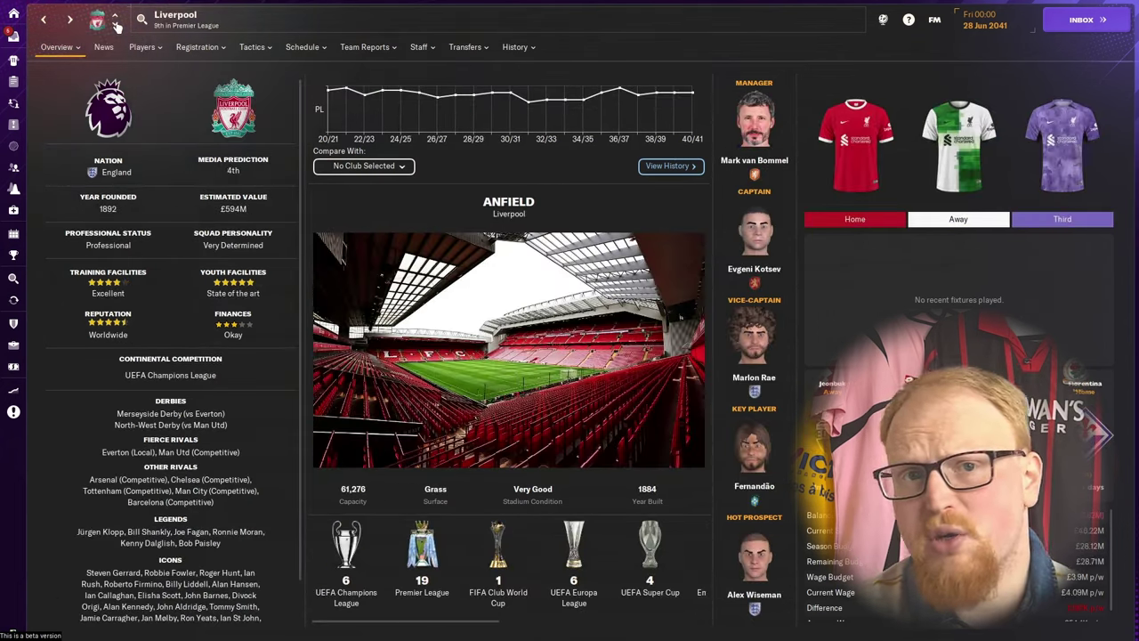
left_click(116, 21)
left_click(115, 21)
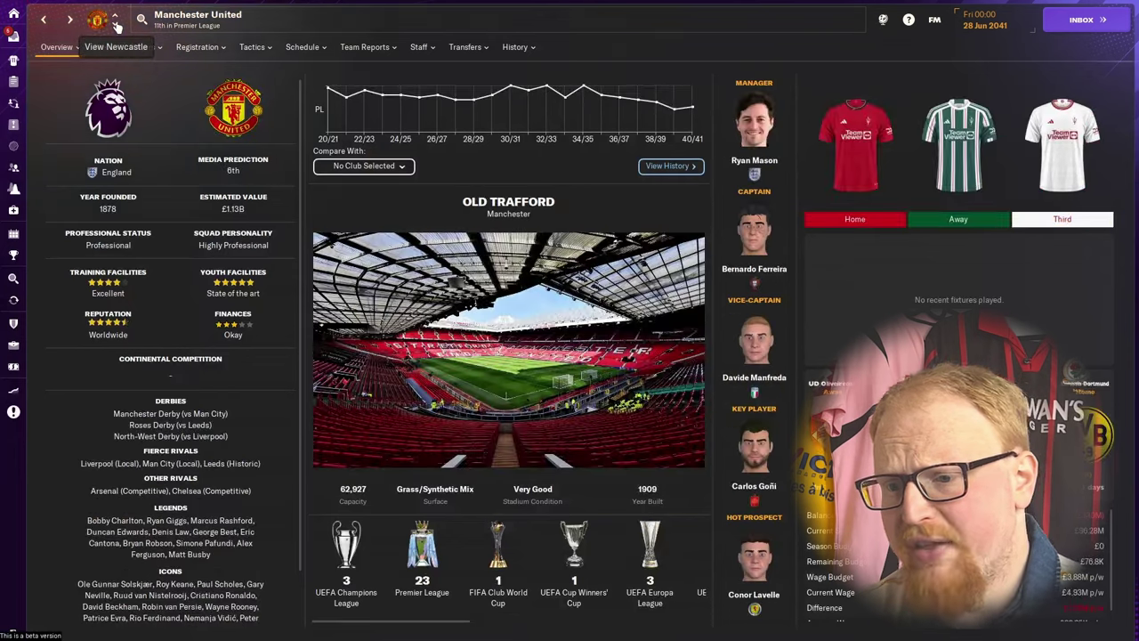
left_click(116, 21)
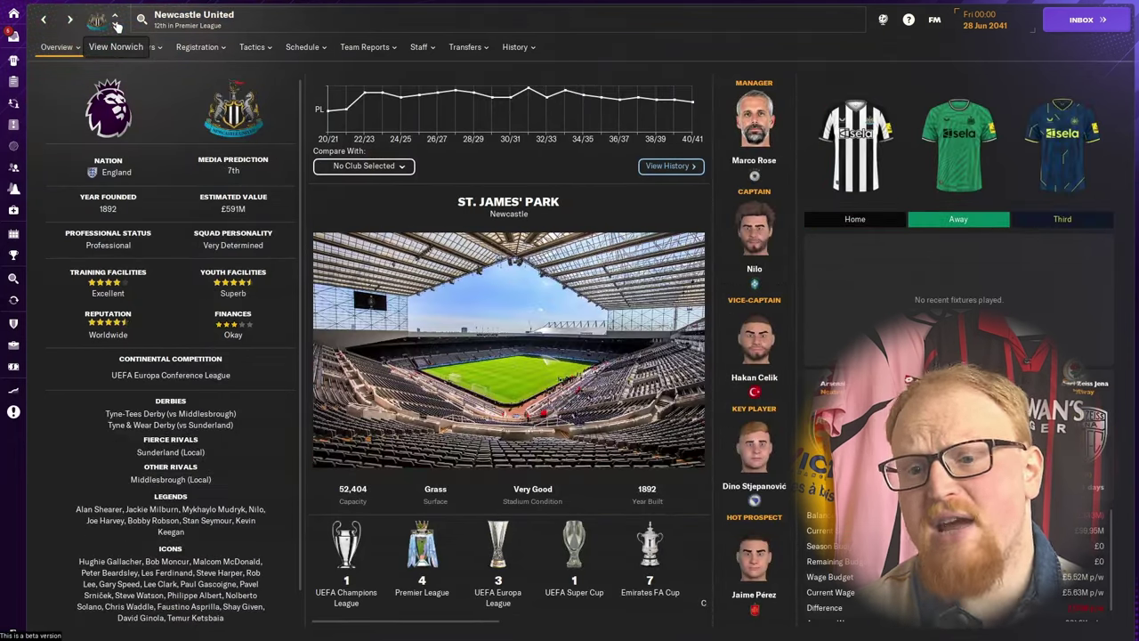
left_click(116, 21)
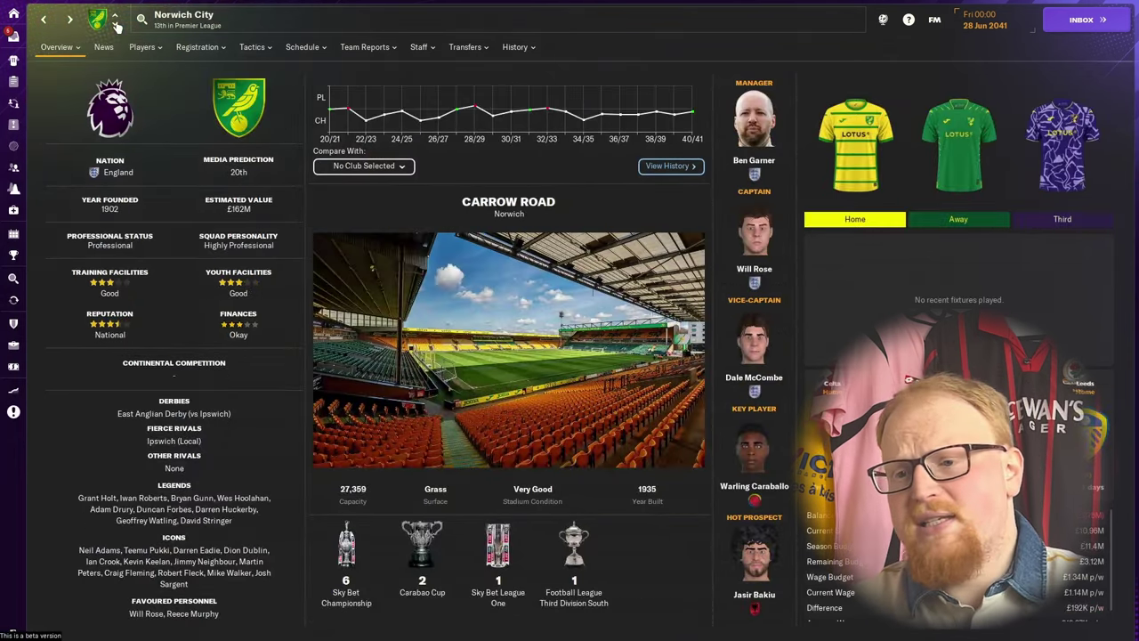
left_click(116, 22)
left_click(116, 22)
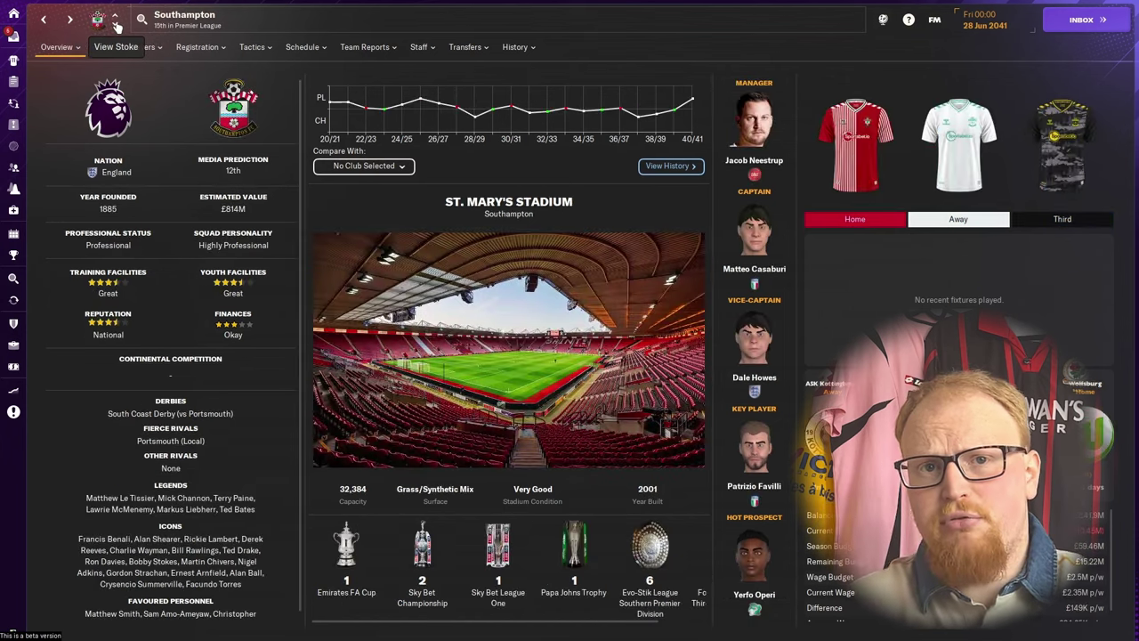
left_click(116, 22)
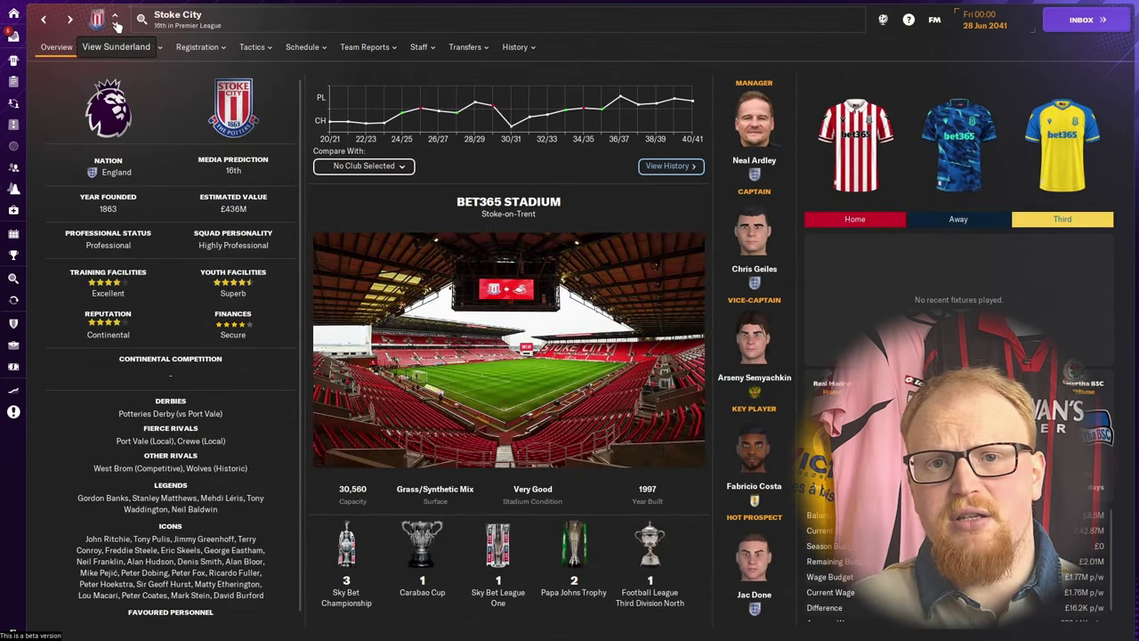
left_click(116, 21)
left_click(115, 22)
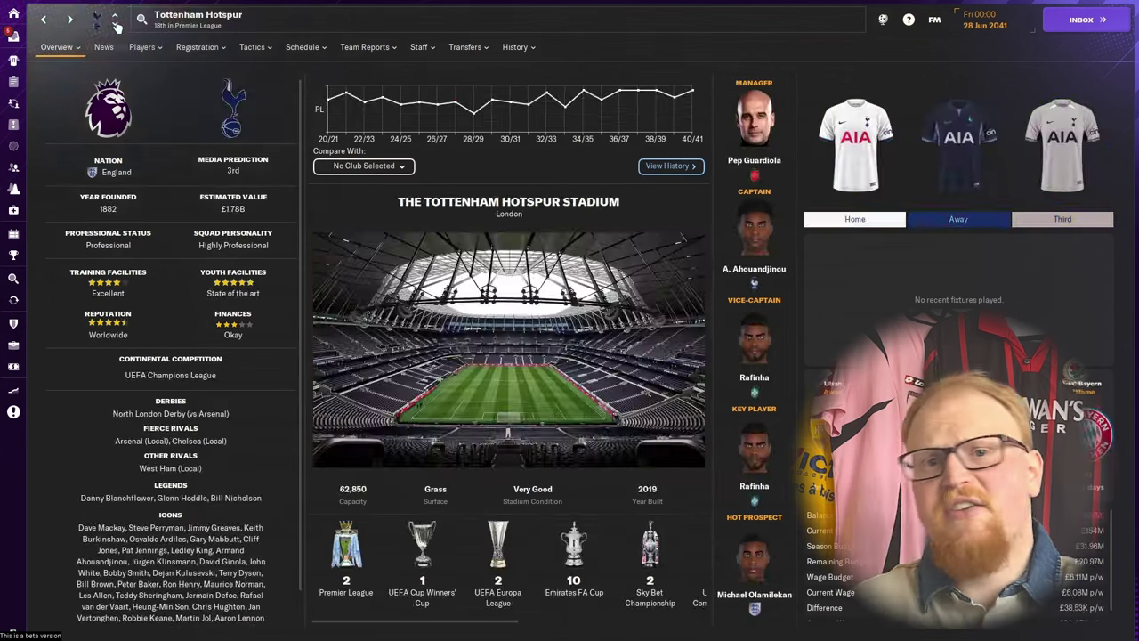
left_click(116, 21)
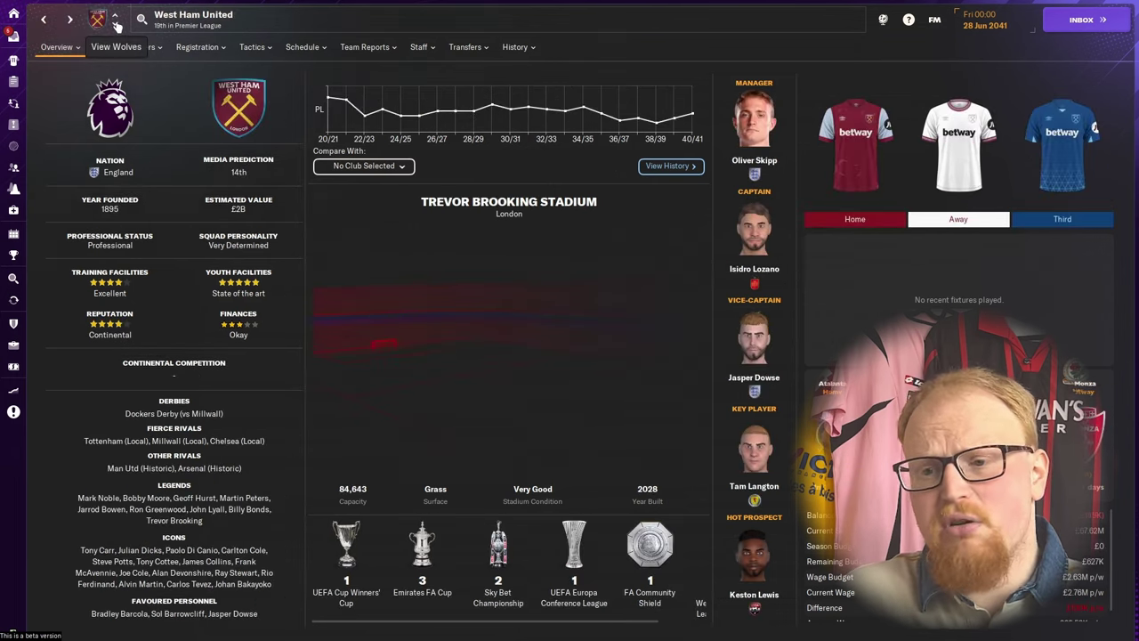
left_click(116, 22)
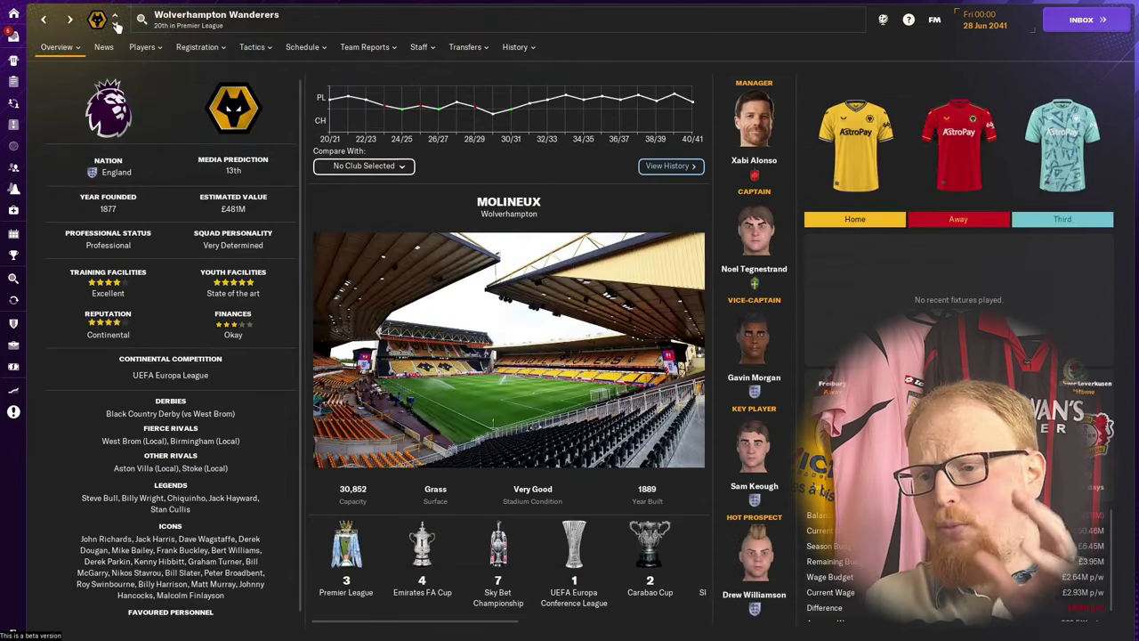
left_click(115, 22)
left_click(116, 21)
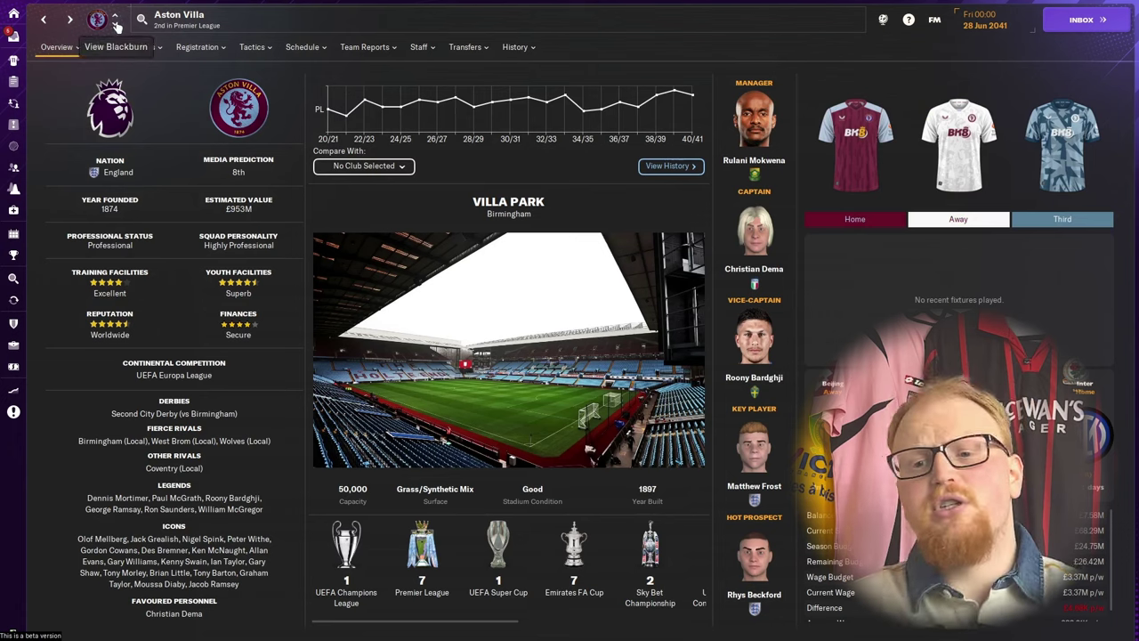
left_click(116, 21)
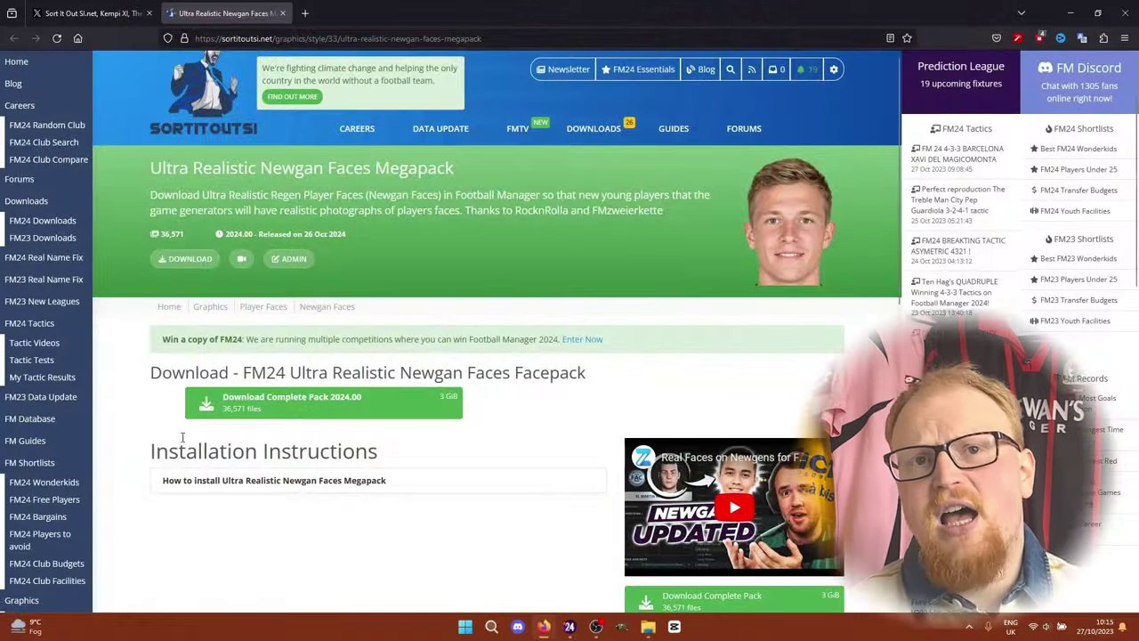
In the web browser, download the complete Ultra Realistic Newgan Faces Megapack 2024.00 as newgan_faces_2024.00.zip from sortitoutsi.
scroll(122, 433, "down", 5)
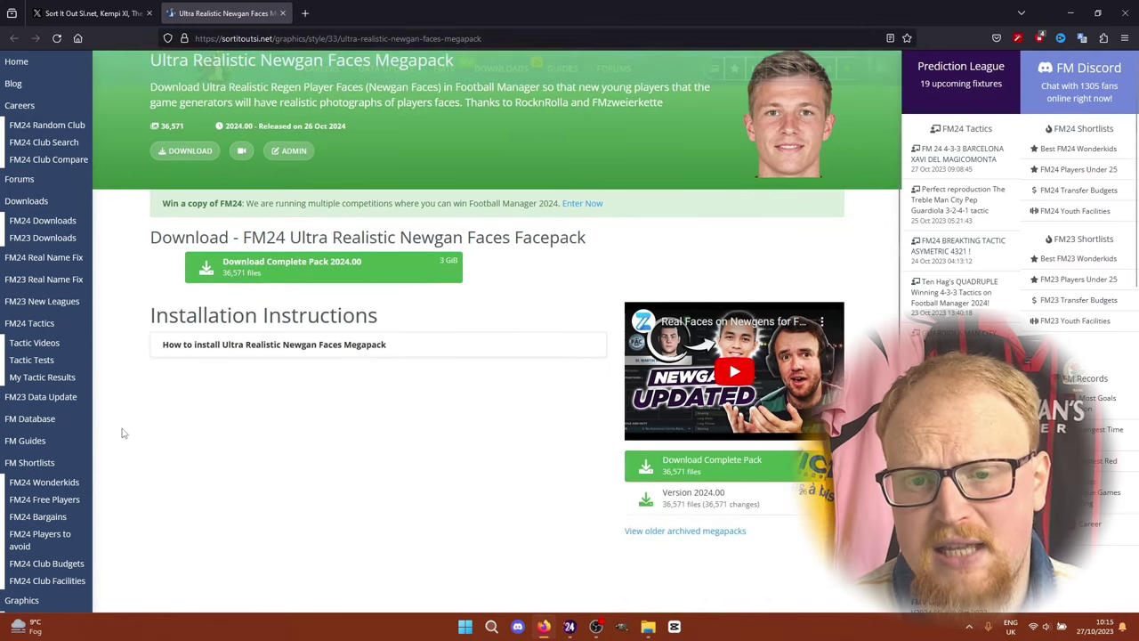
scroll(123, 433, "up", 6)
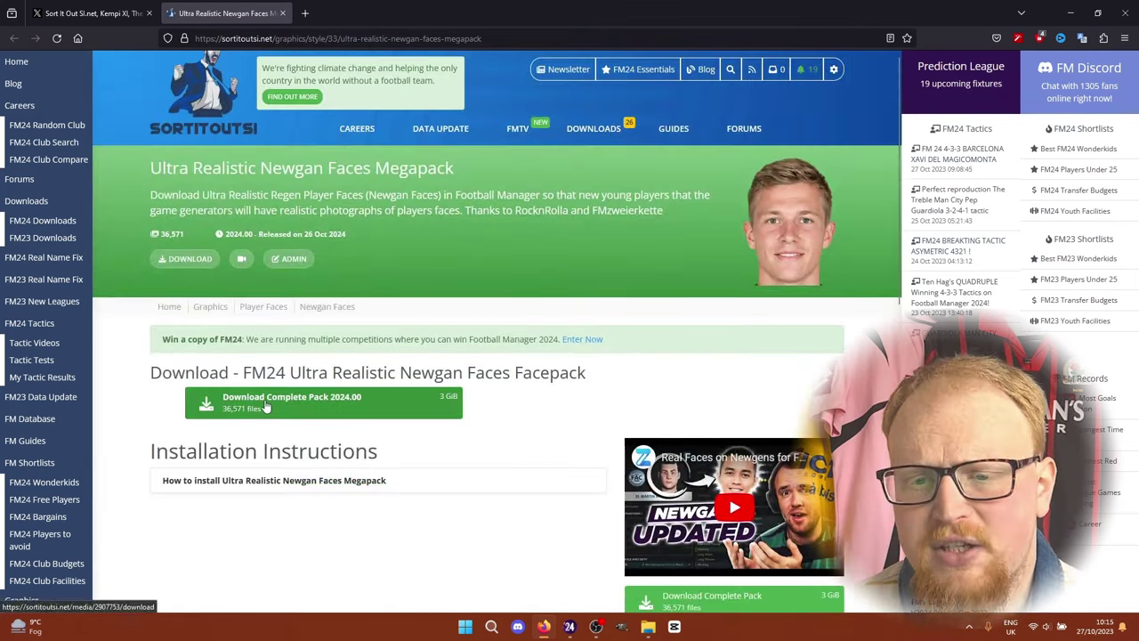
left_click(264, 405)
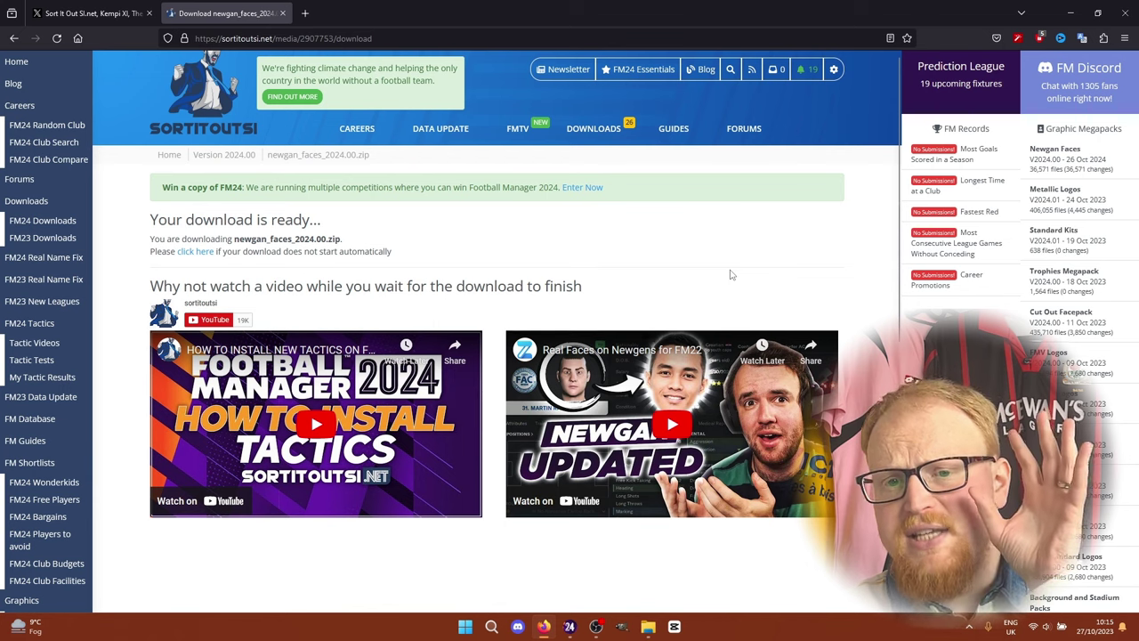
left_click(193, 252)
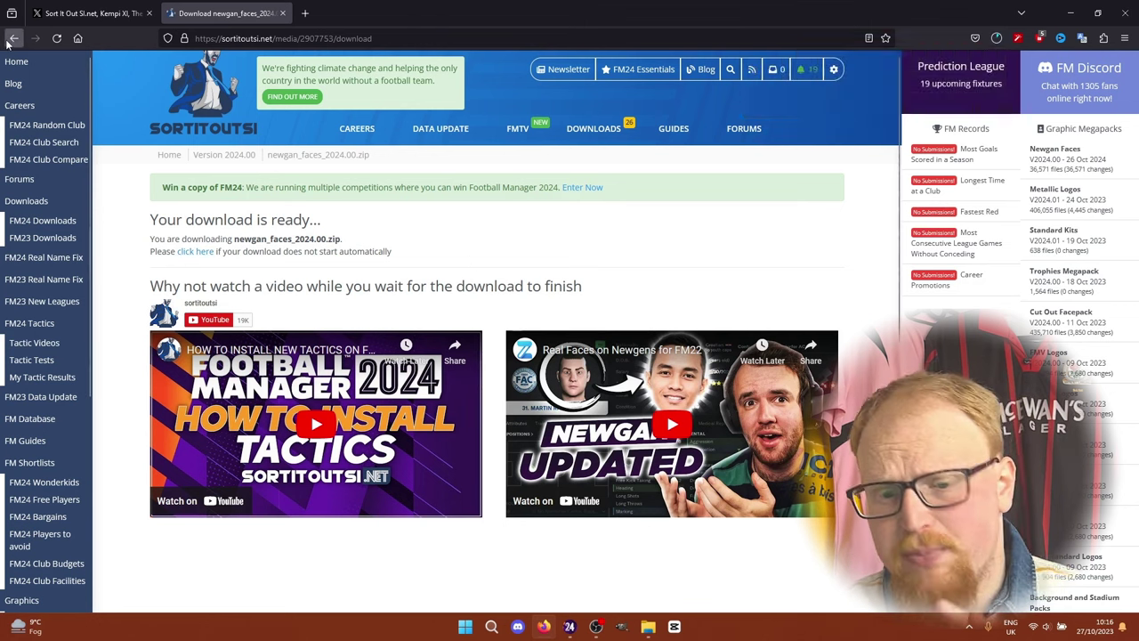
Expand the megapack's installation instructions and read the steps on extracting the zip, moving the folder and installing NewGan Manager.
left_click(14, 38)
left_click(210, 485)
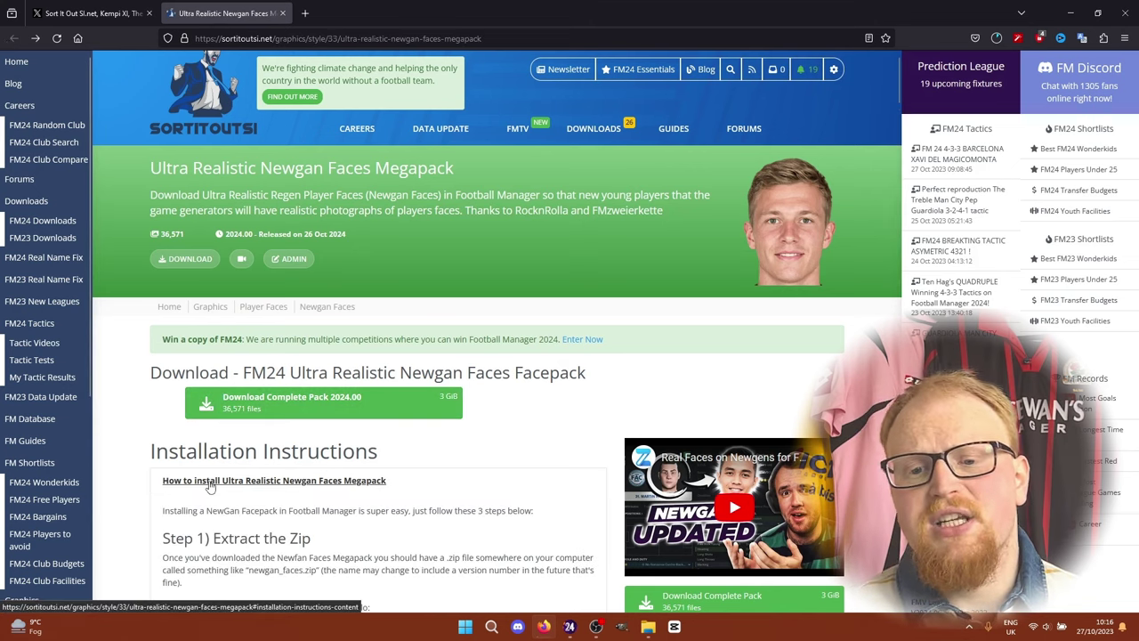
scroll(210, 485, "down", 5)
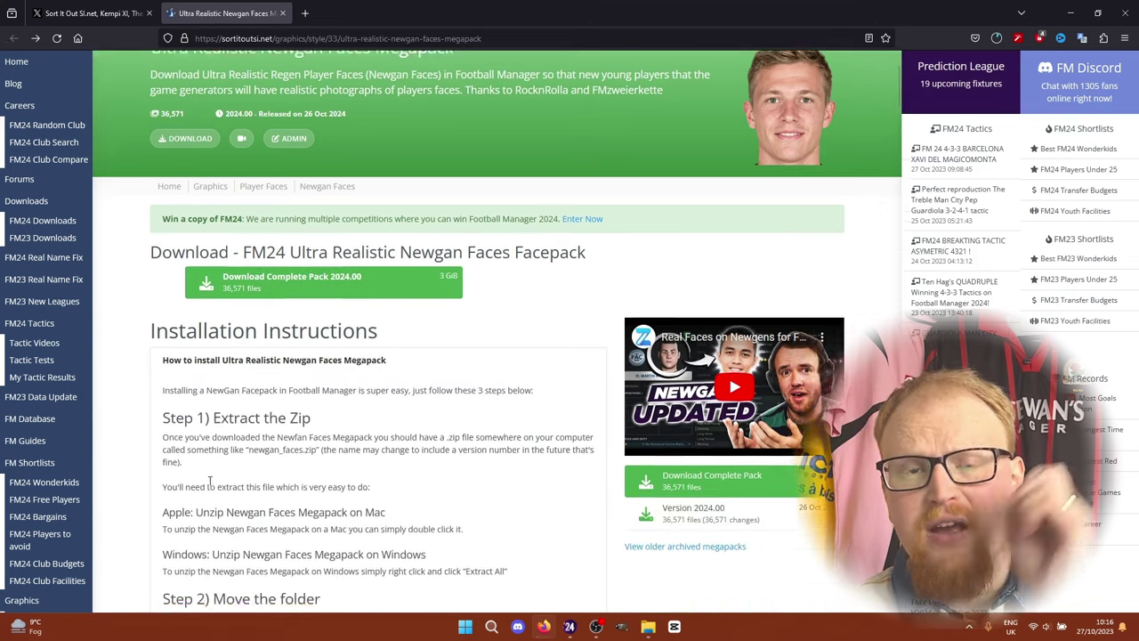
scroll(210, 485, "up", 1)
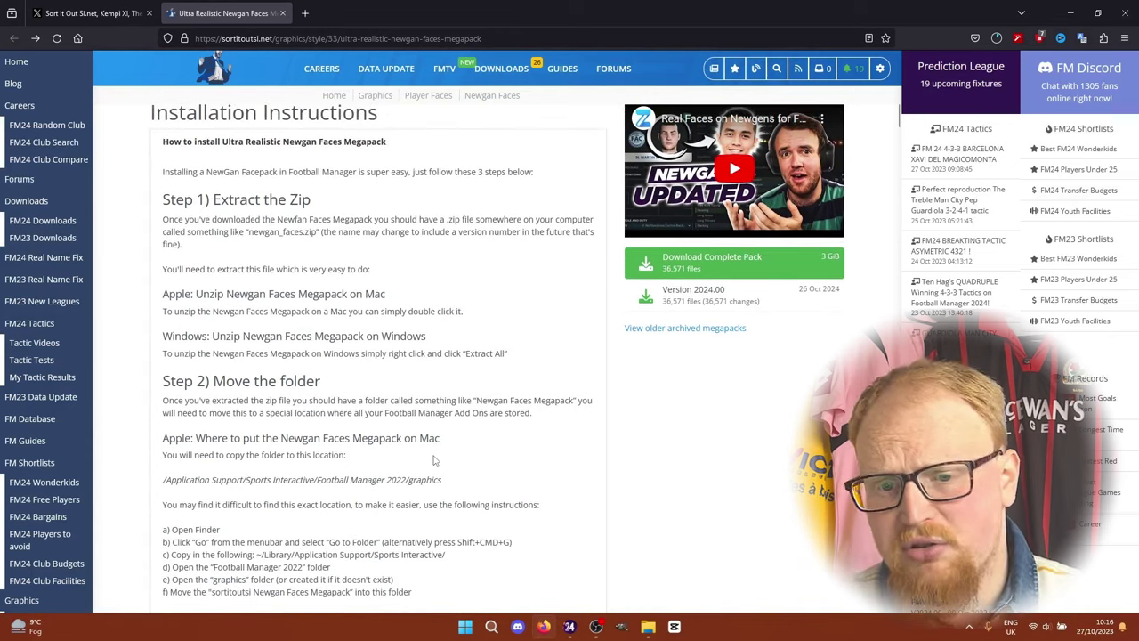
scroll(434, 460, "down", 3)
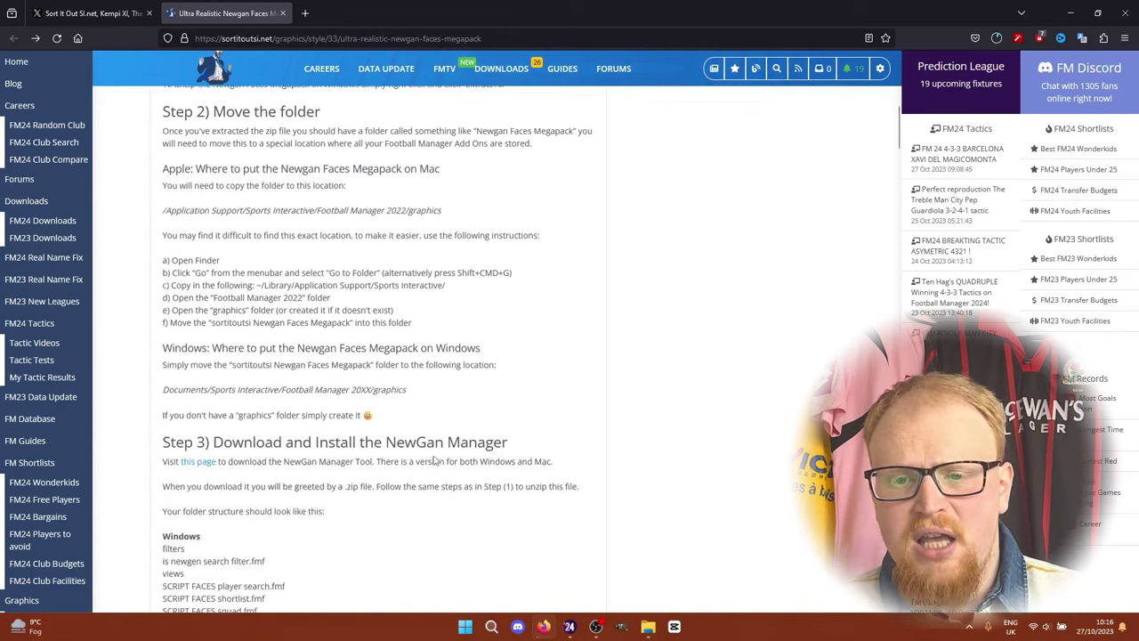
scroll(434, 460, "down", 2)
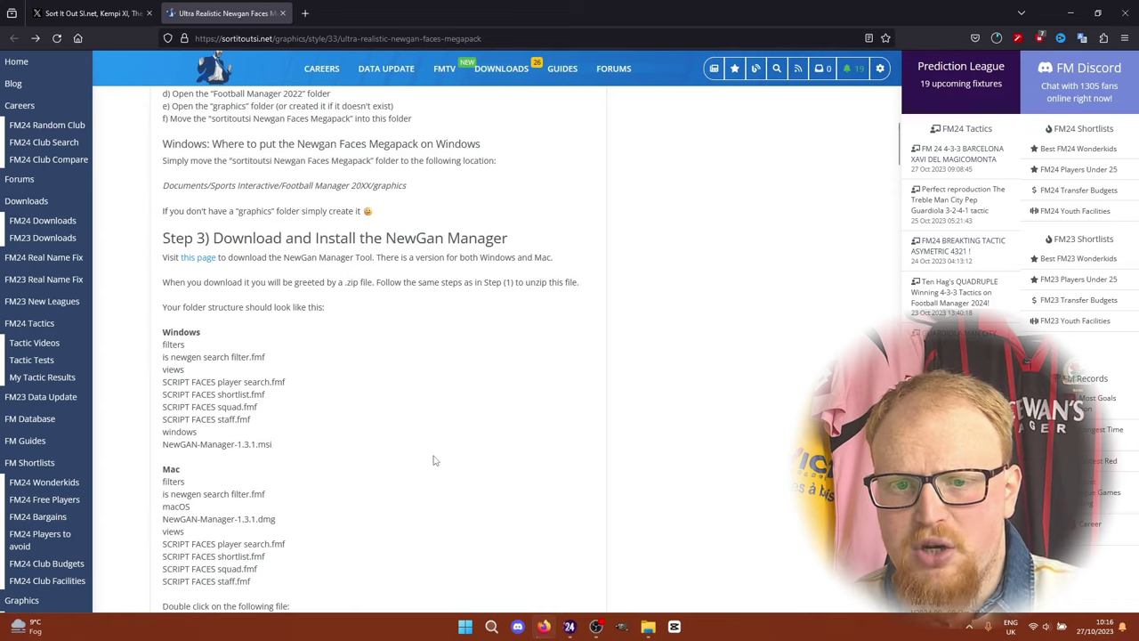
Open the NewGan Manager download page linked in step 3 and download the Windows installer NewGAN-Manager-Installer-Win-v1.3.1.zip.
left_click(199, 265)
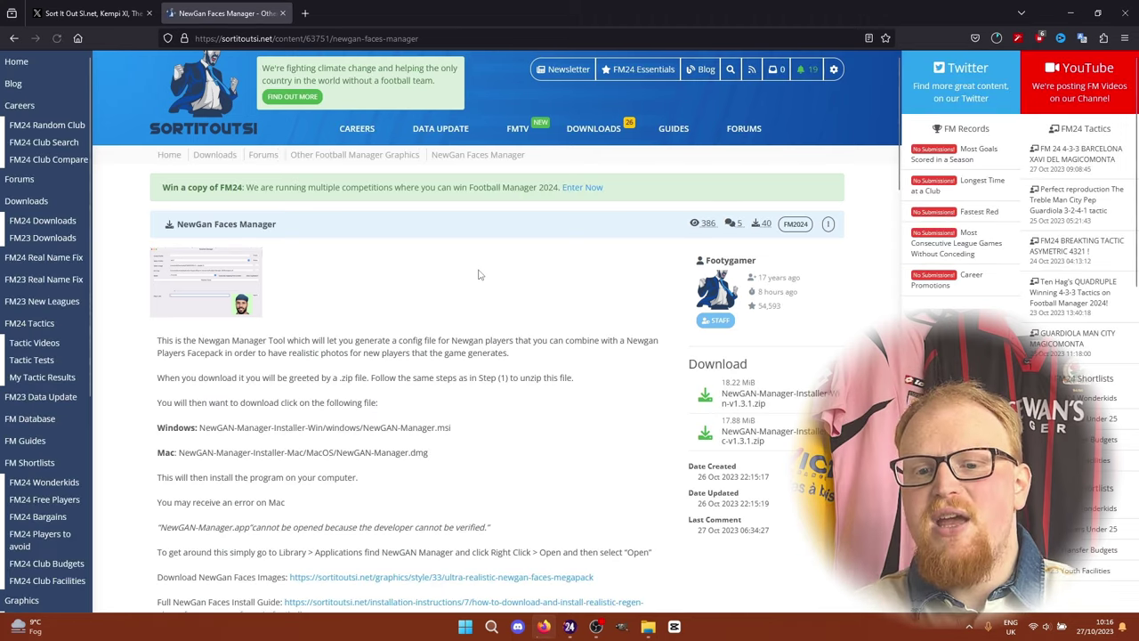
scroll(533, 434, "down", 1)
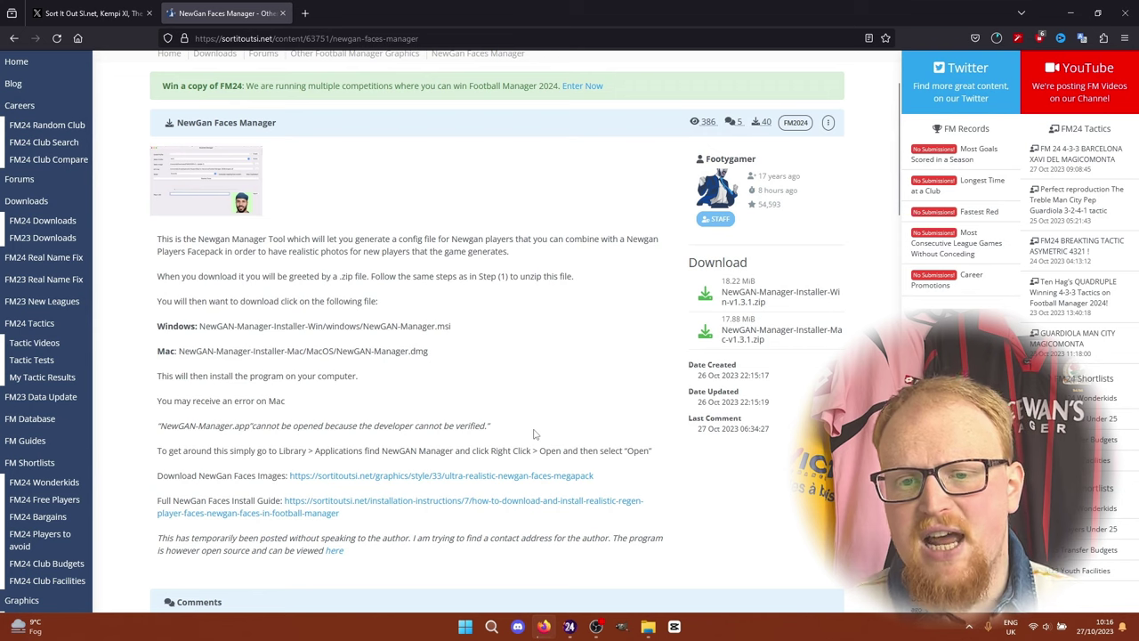
left_click(792, 335)
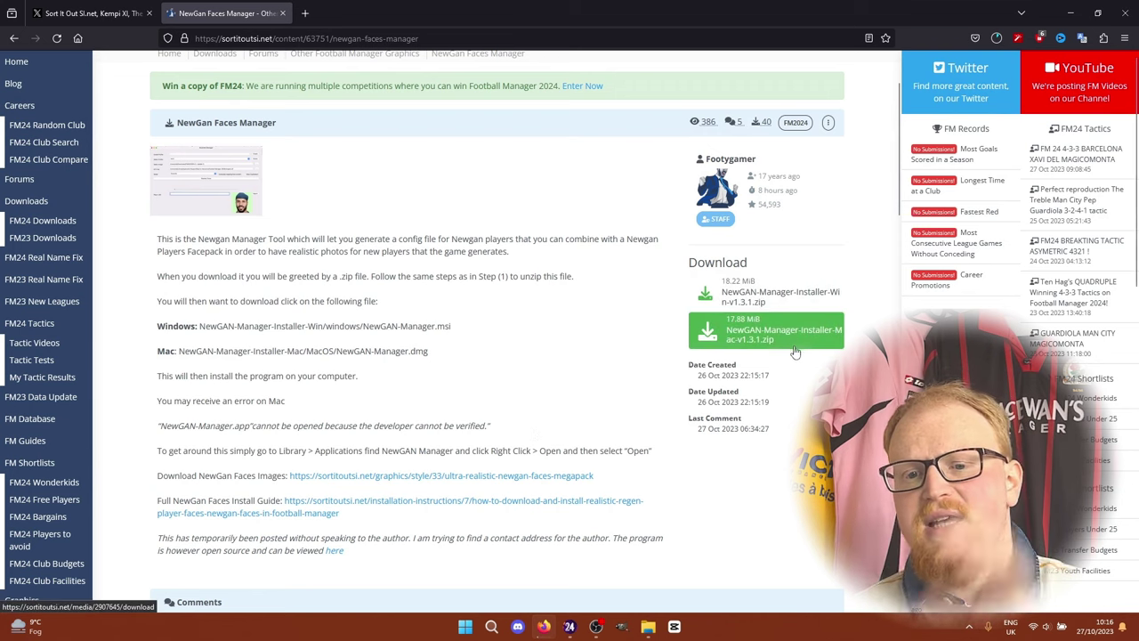
left_click(796, 302)
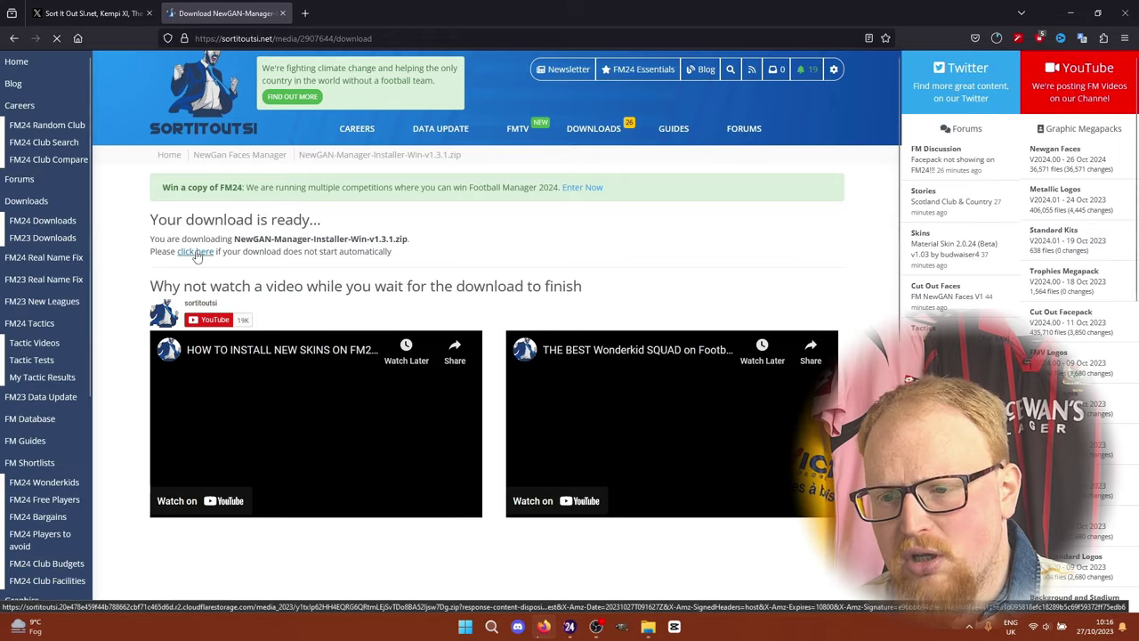
left_click(195, 252)
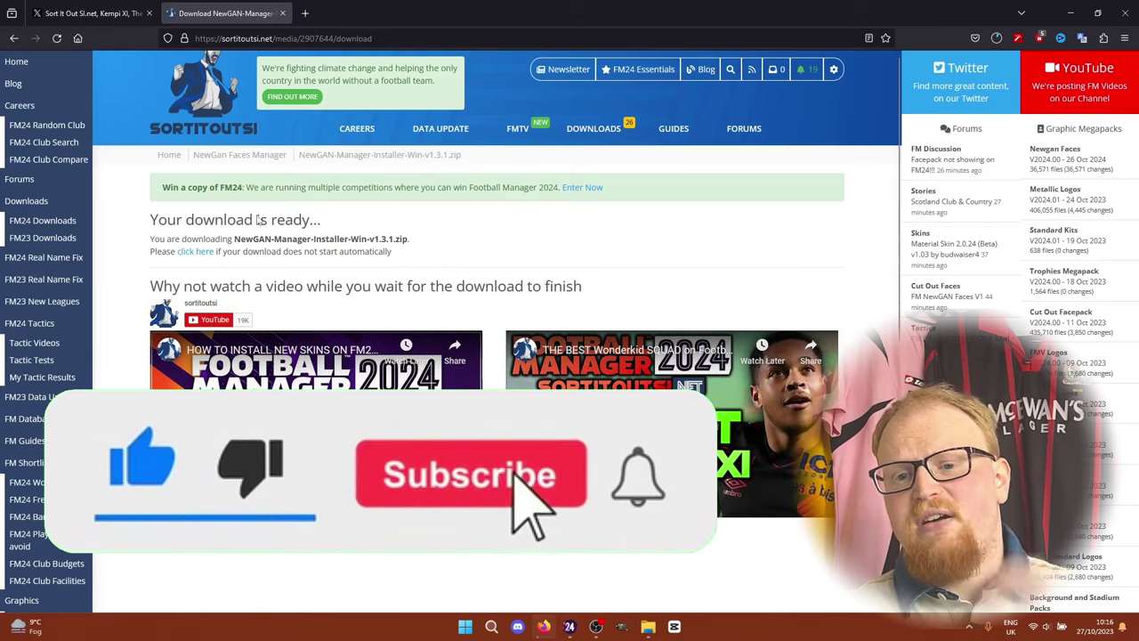
Return to the NewGan Faces Manager page, review its installation notes, and go back to the facepack megapack page.
left_click(15, 38)
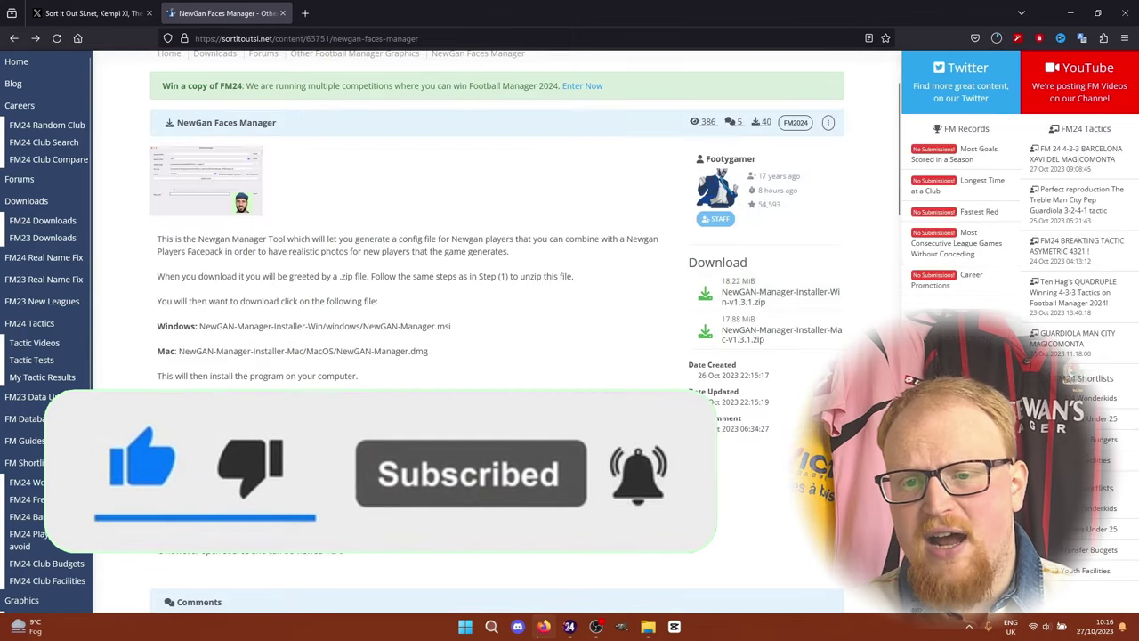
scroll(507, 360, "down", 2)
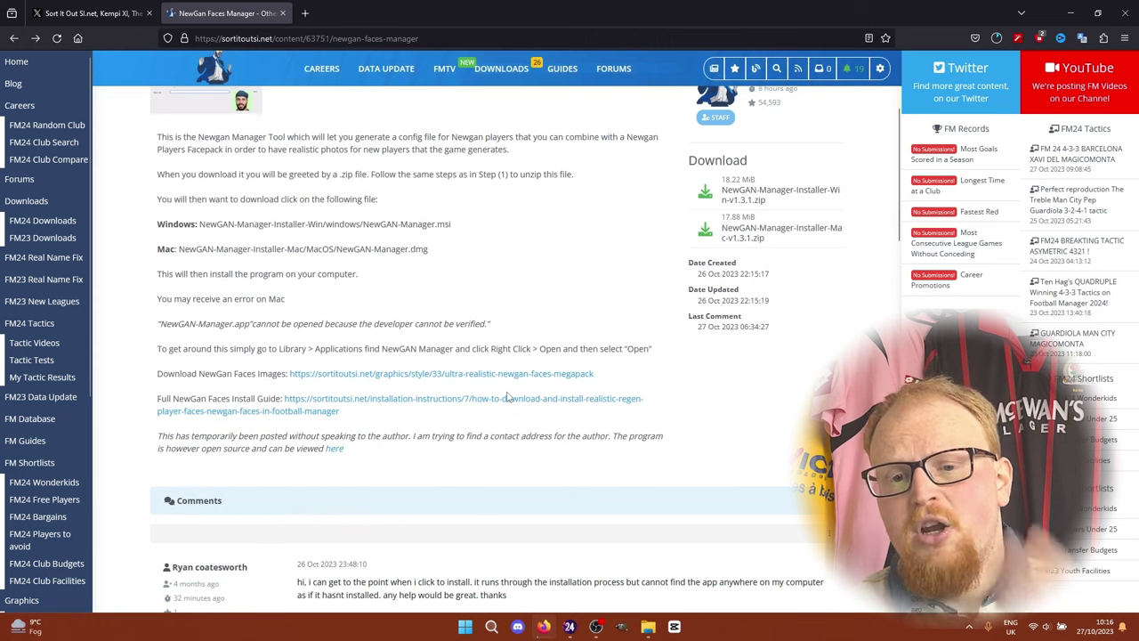
scroll(649, 298, "up", 1)
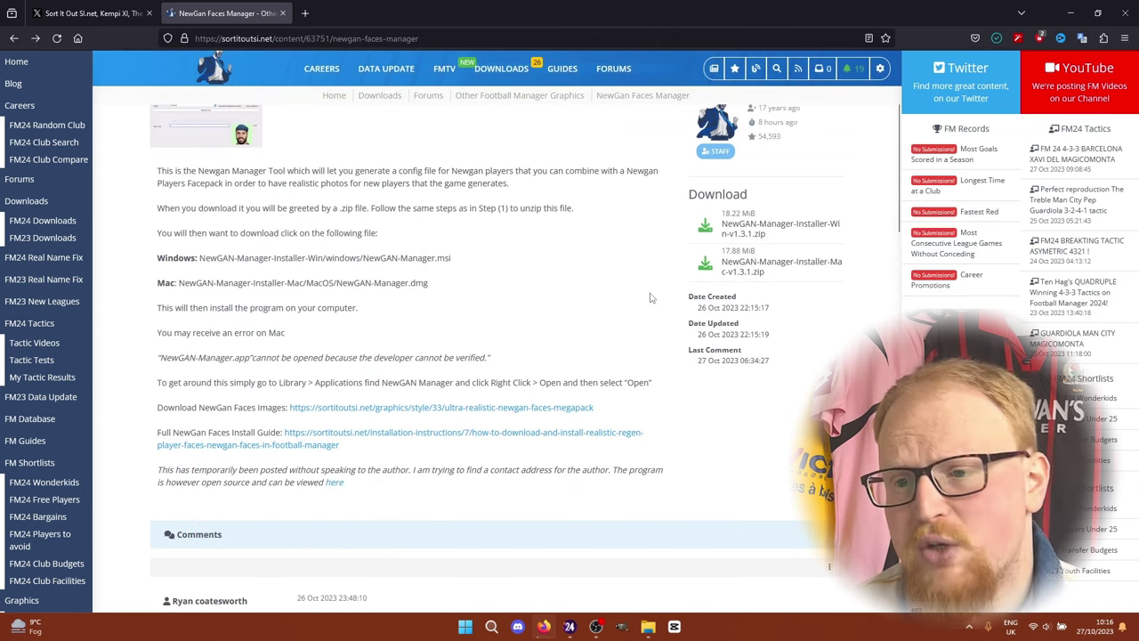
scroll(649, 298, "up", 2)
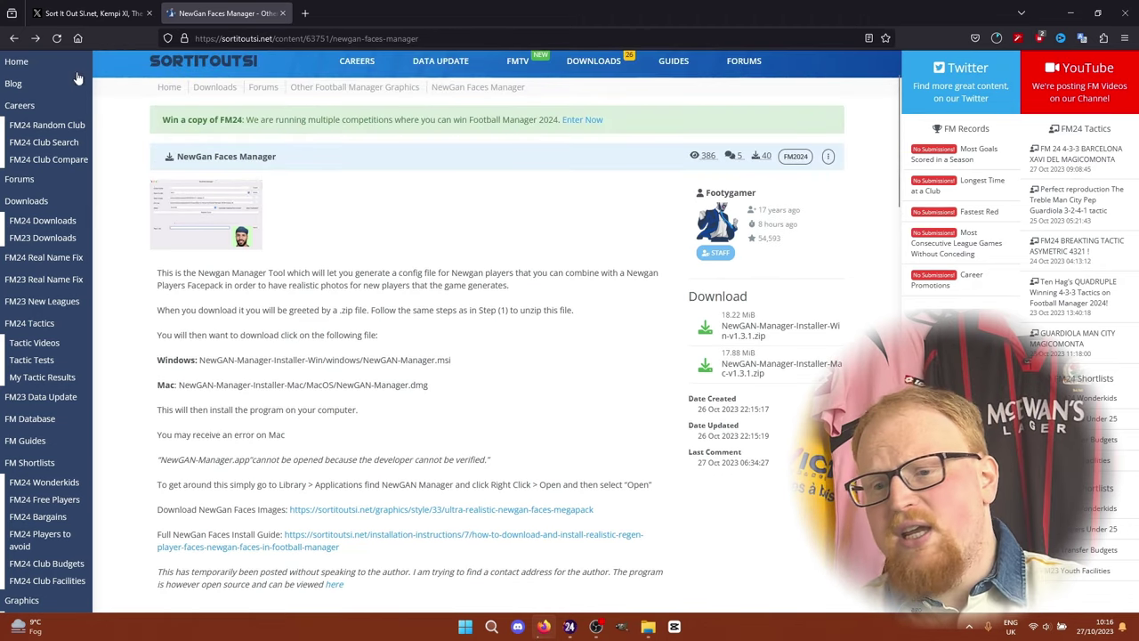
left_click(14, 39)
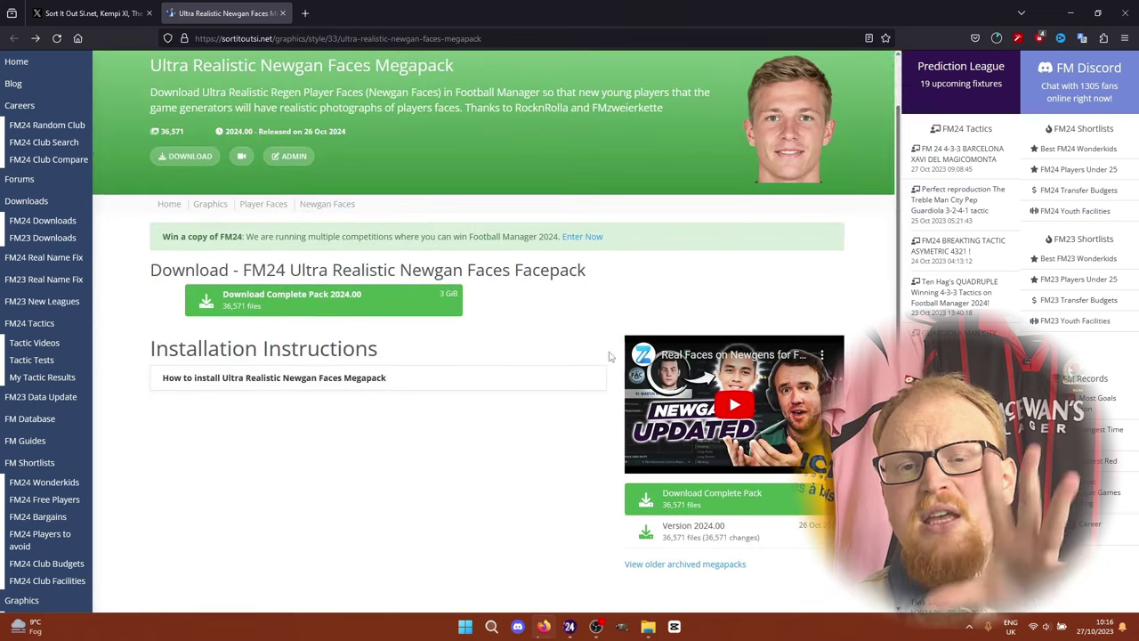
In the Downloads folder, extract the NewGAN-Manager-Installer-Win-v1.3.1 and newgan_faces_2024.00 zips with 7-Zip, each into its own folder.
left_click(300, 381)
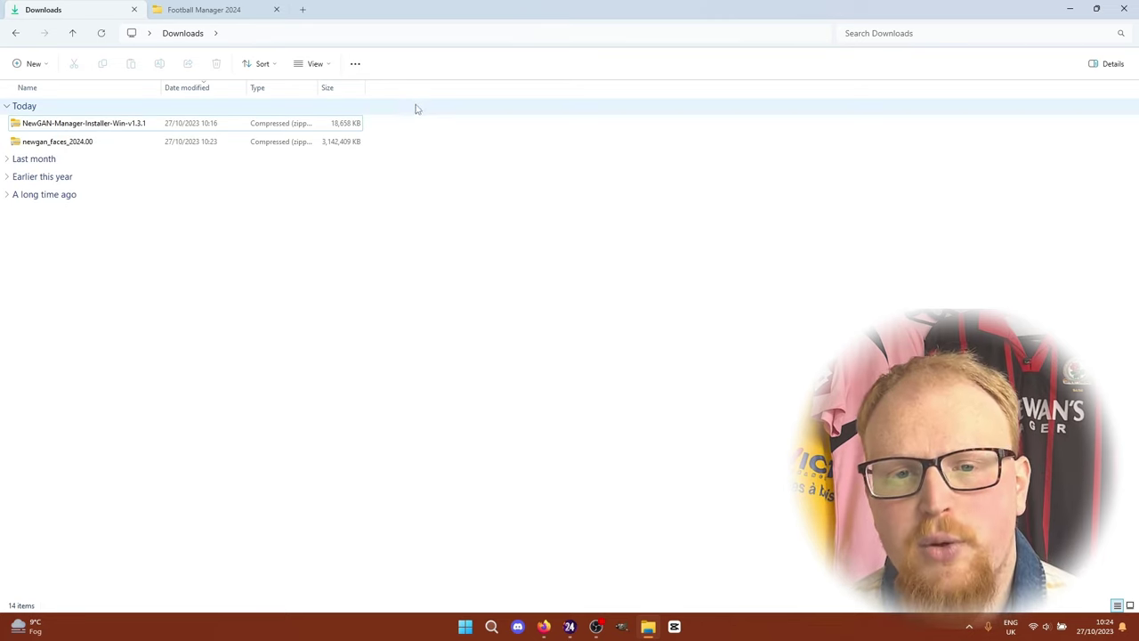
left_click_drag(392, 128, 276, 144)
right_click(262, 131)
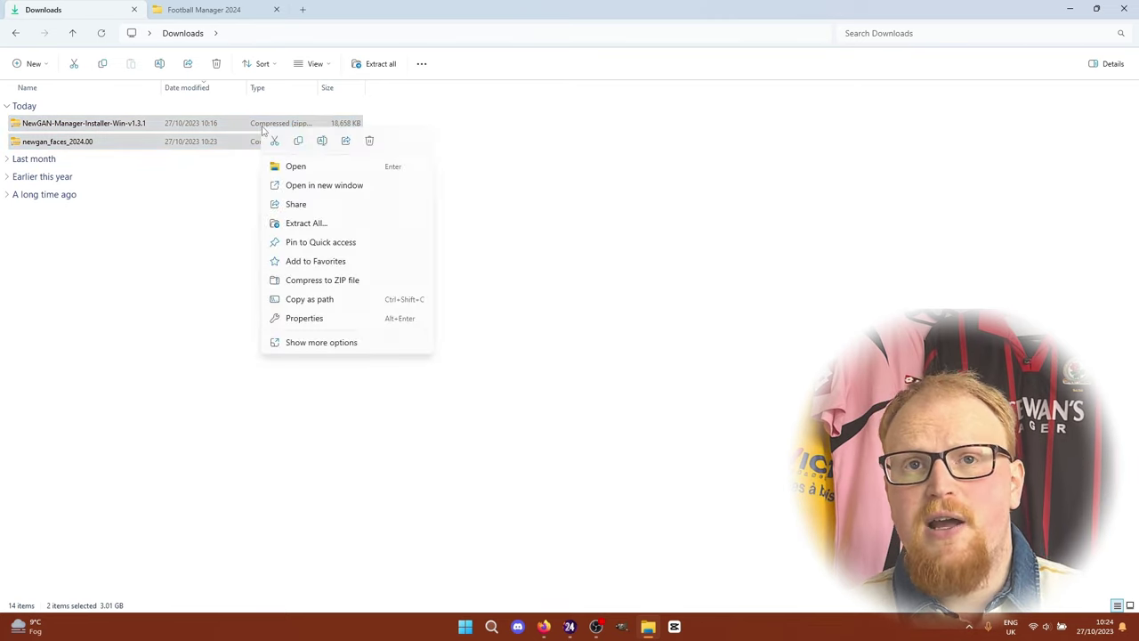
left_click(331, 343)
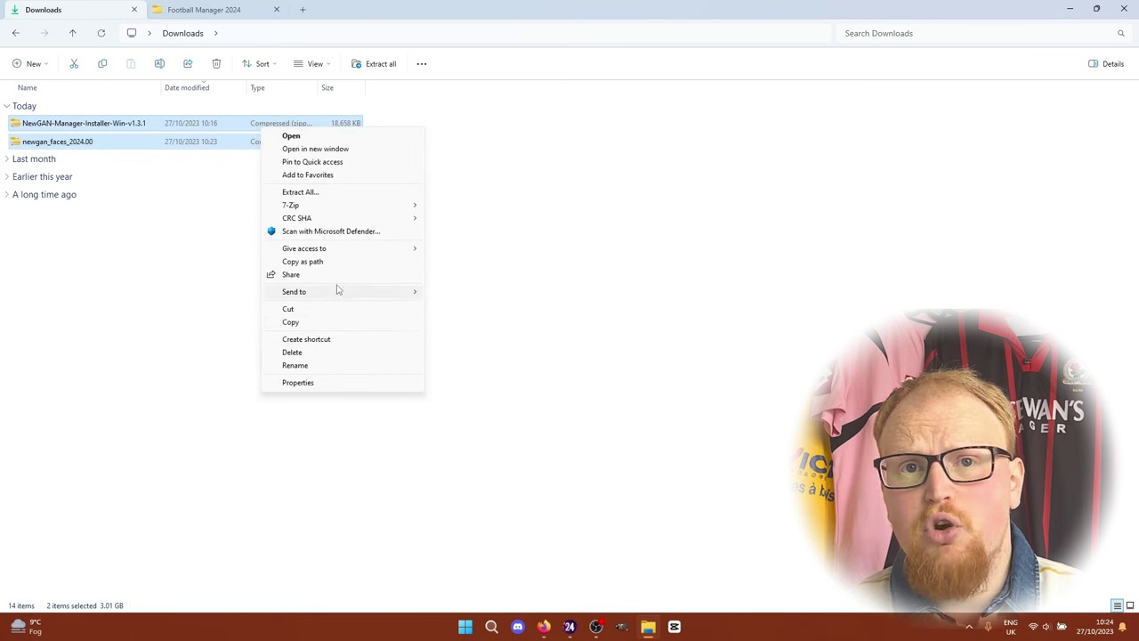
mouse_move(409, 205)
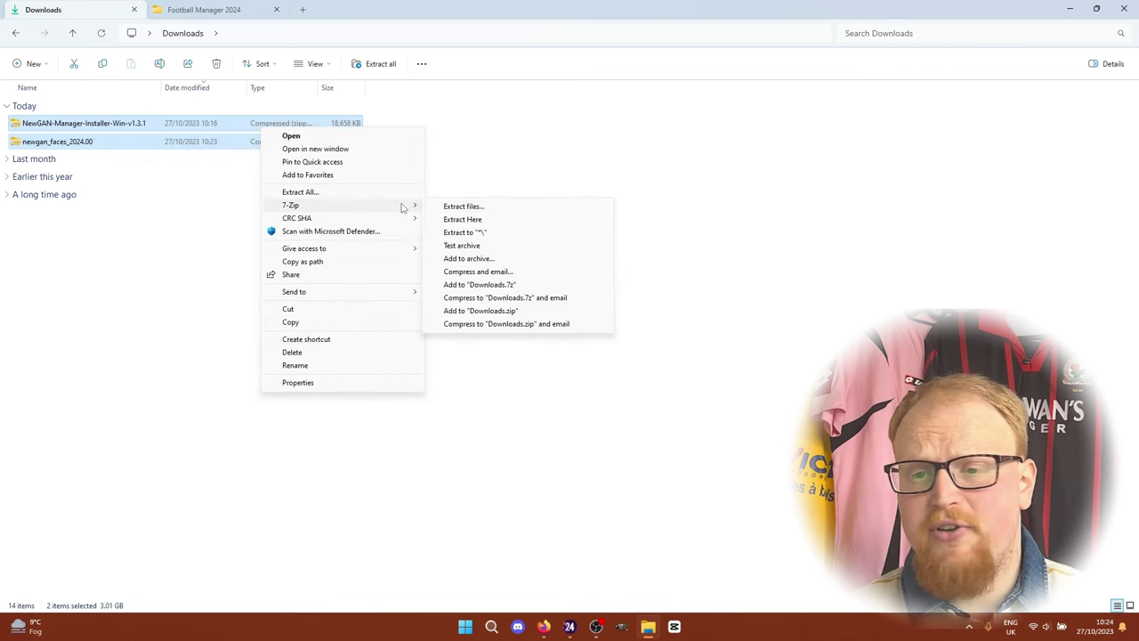
left_click(511, 234)
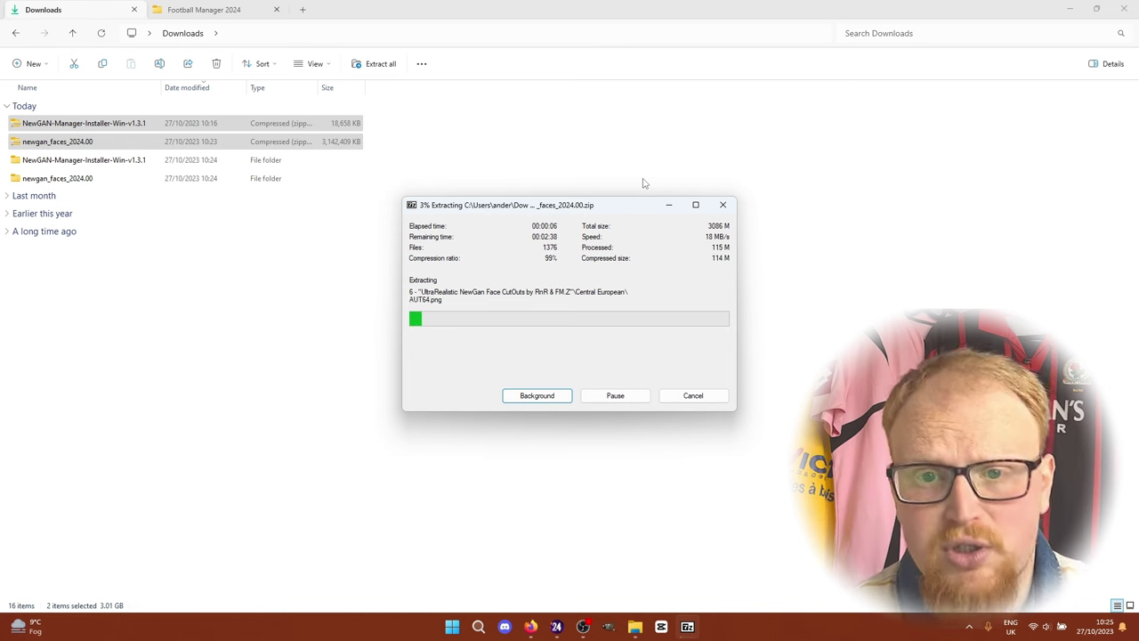
Check the graphics folder inside the Football Manager 2024 documents folder, and create a new folder named filters beside it.
left_click(205, 10)
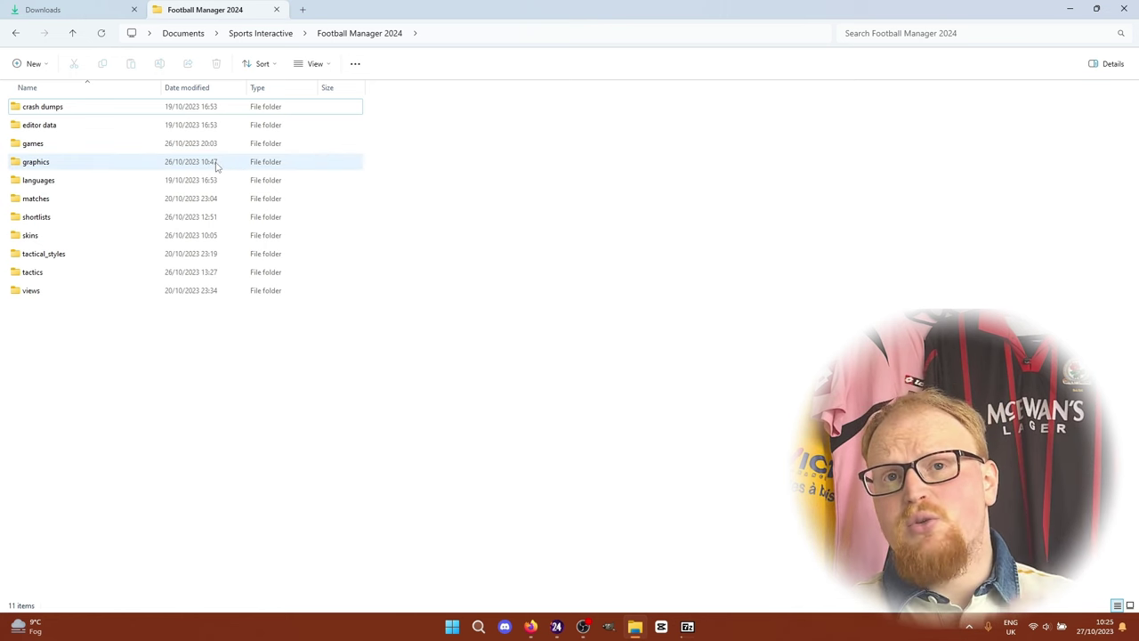
double_click(215, 166)
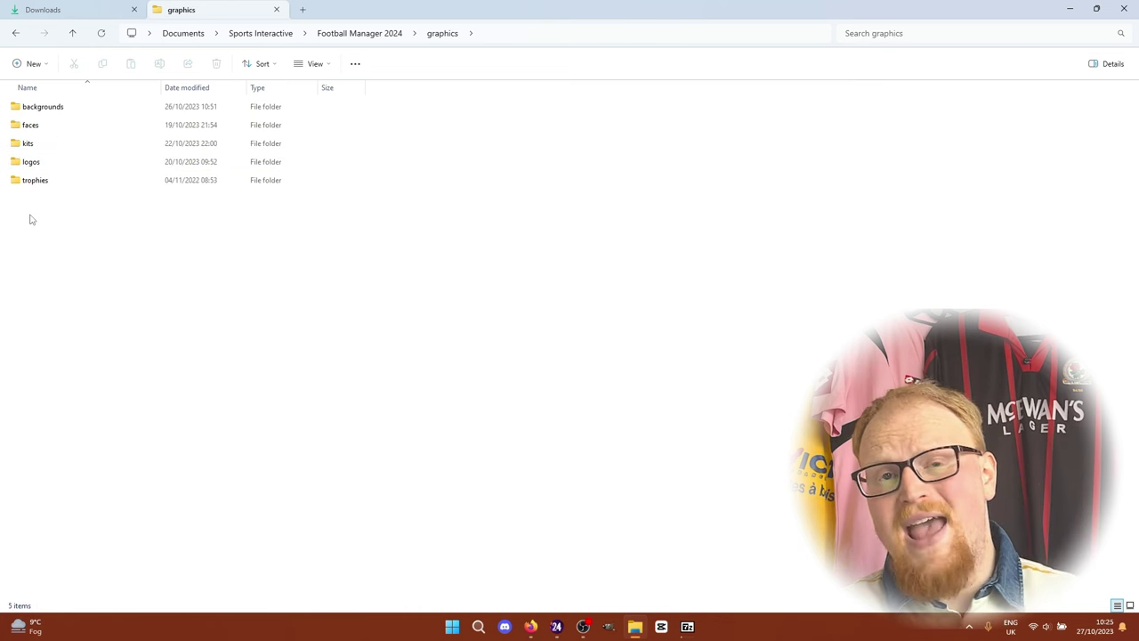
left_click(14, 35)
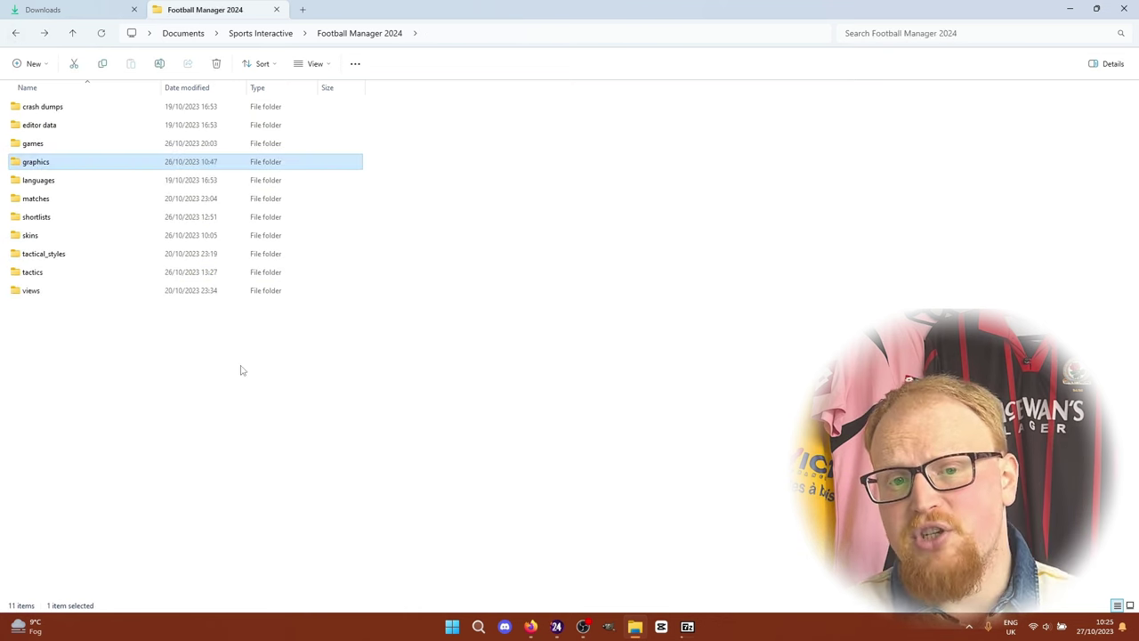
left_click(33, 63)
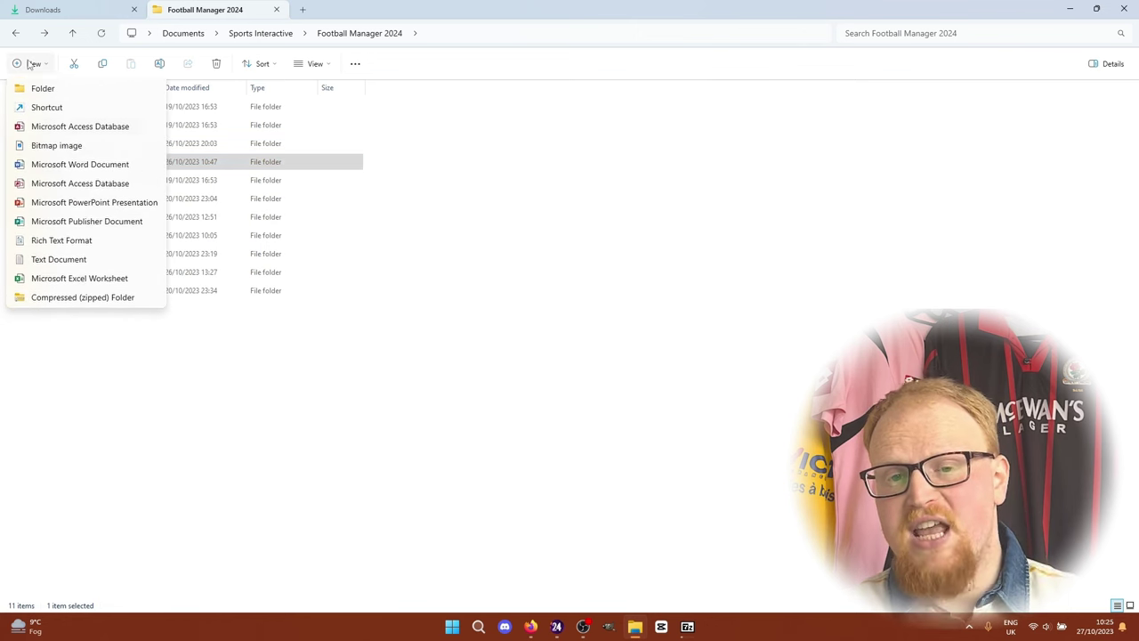
left_click(52, 95)
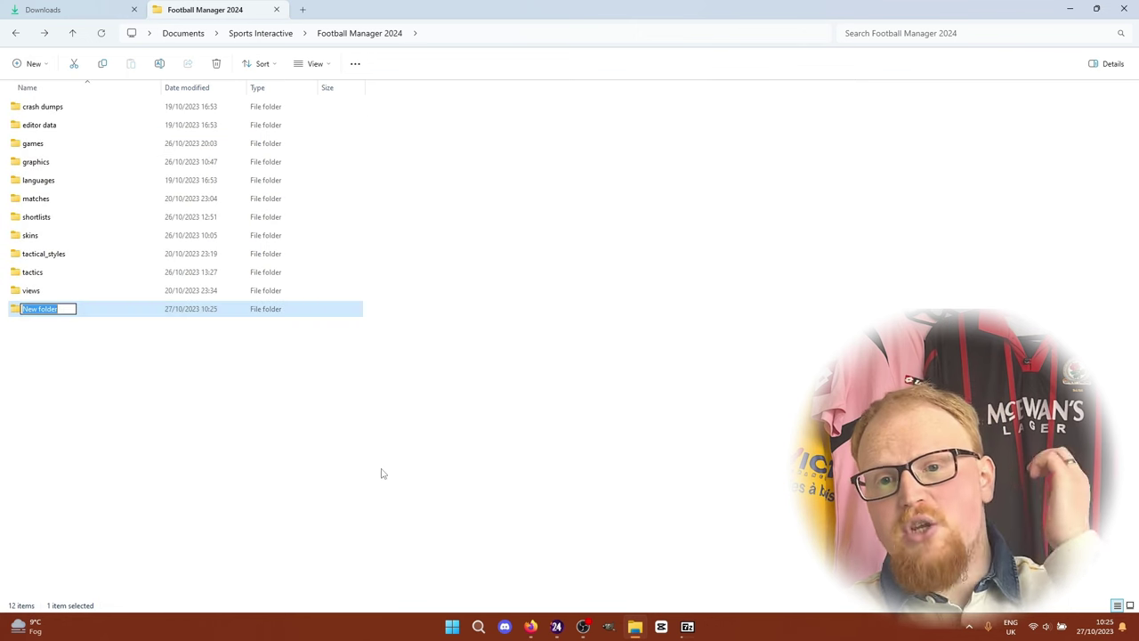
type("filters")
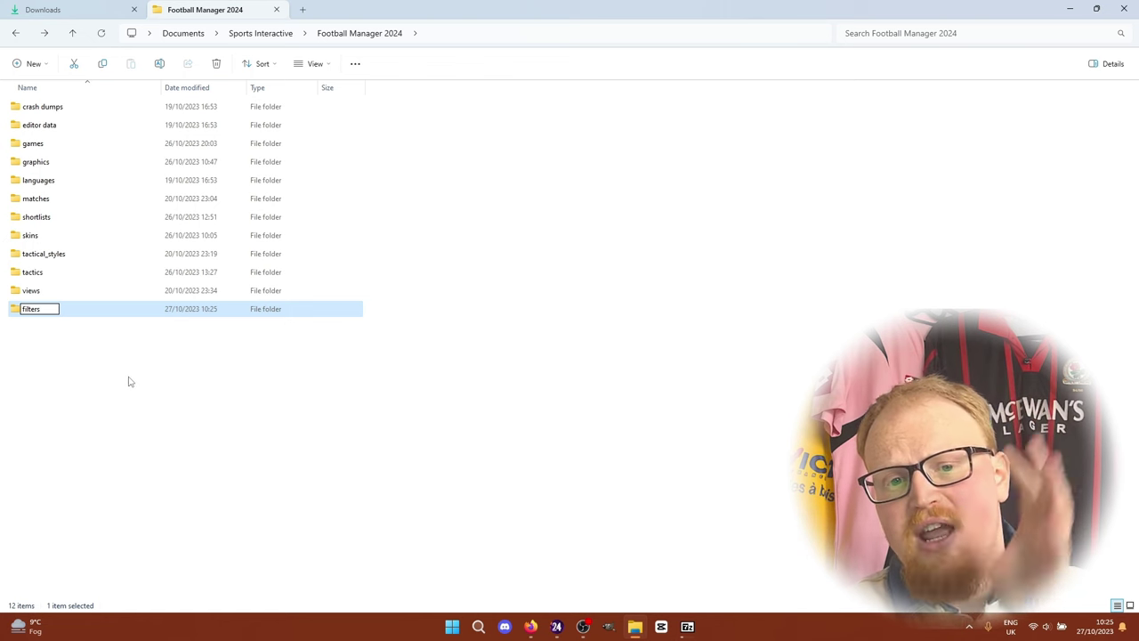
left_click(93, 358)
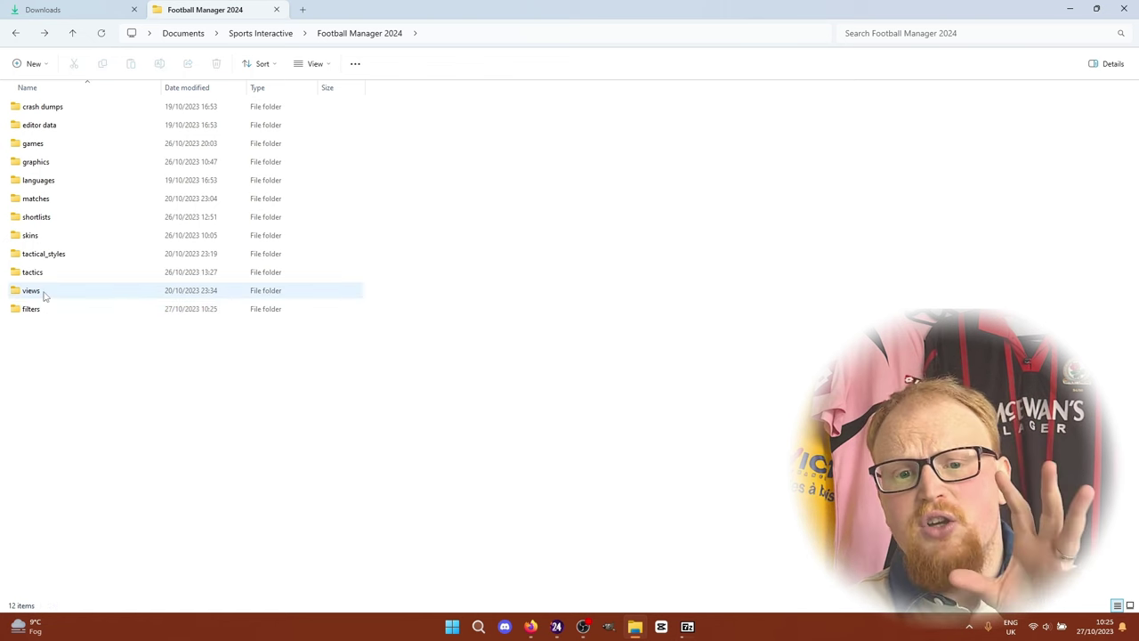
Check the contents of the views folder and confirm that Football Manager 2024 has filters, graphics and views folders.
double_click(35, 291)
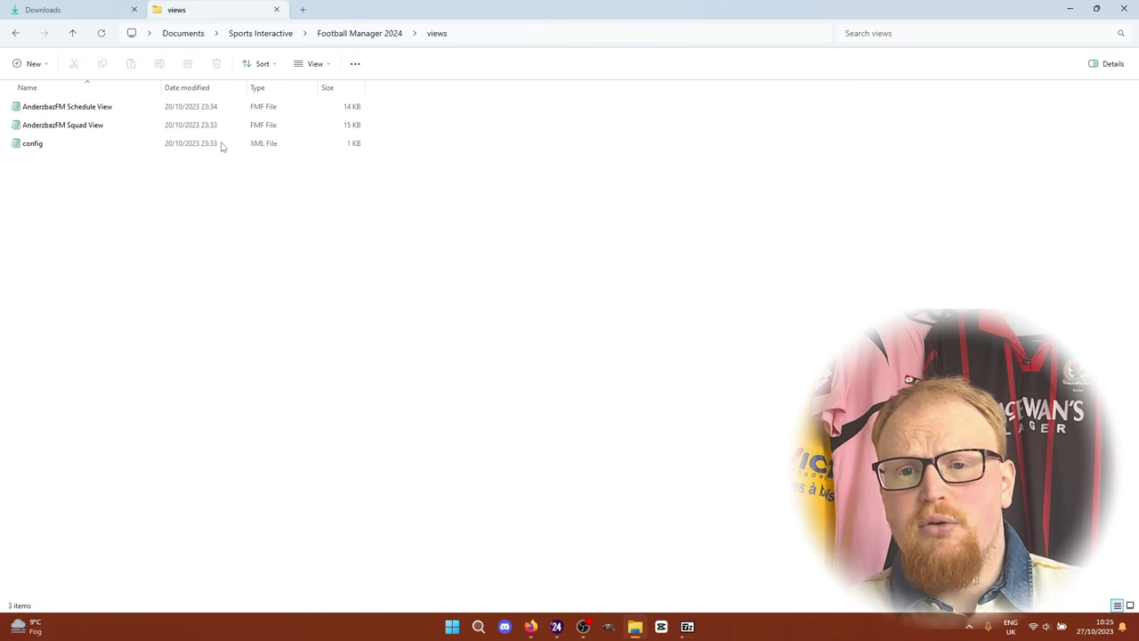
left_click(16, 35)
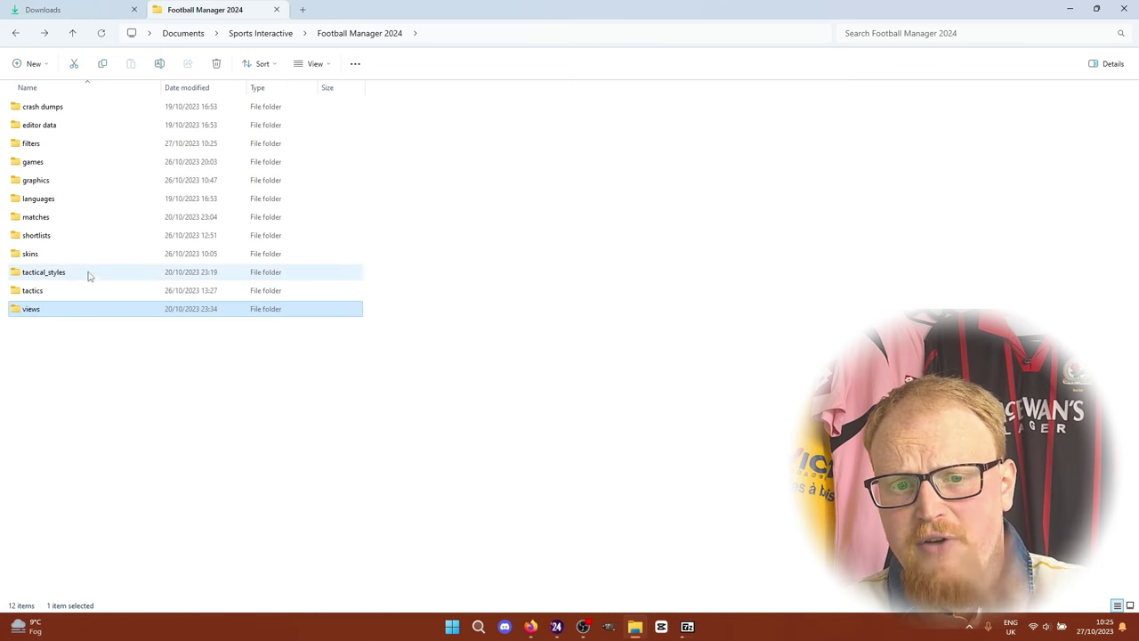
left_click(37, 148)
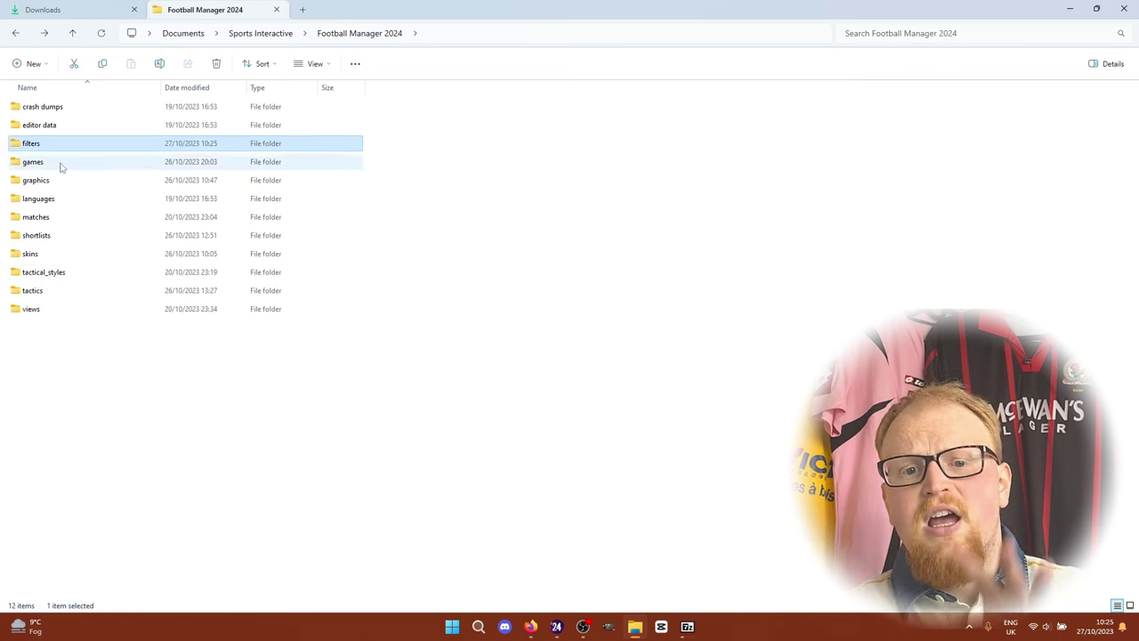
left_click(53, 182, "ctrl")
left_click(32, 310, "ctrl")
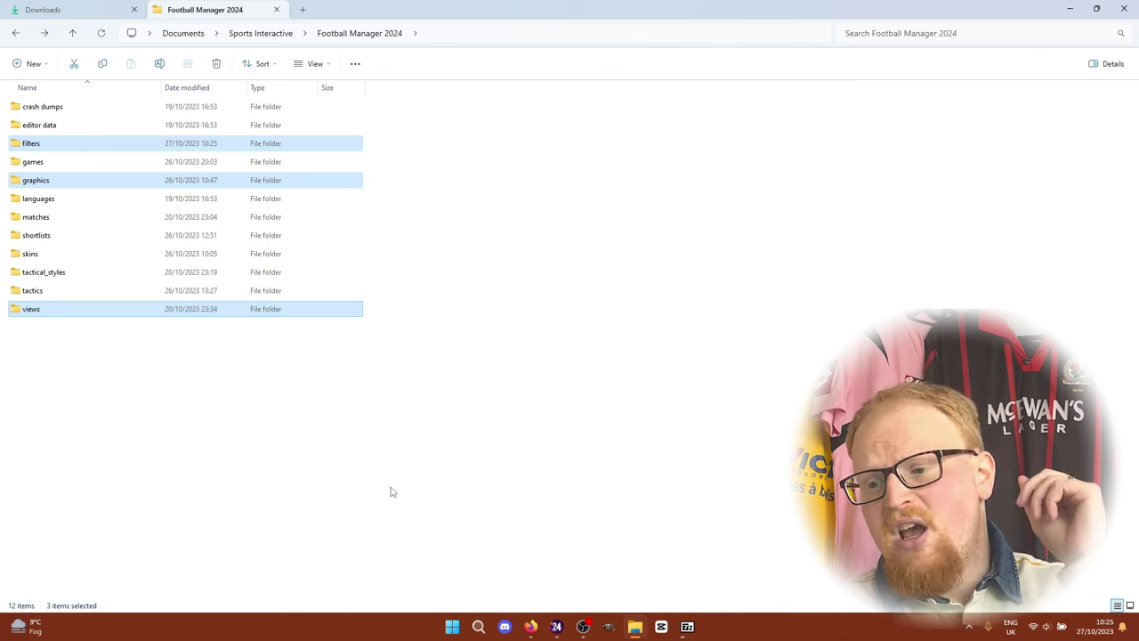
left_click(575, 423)
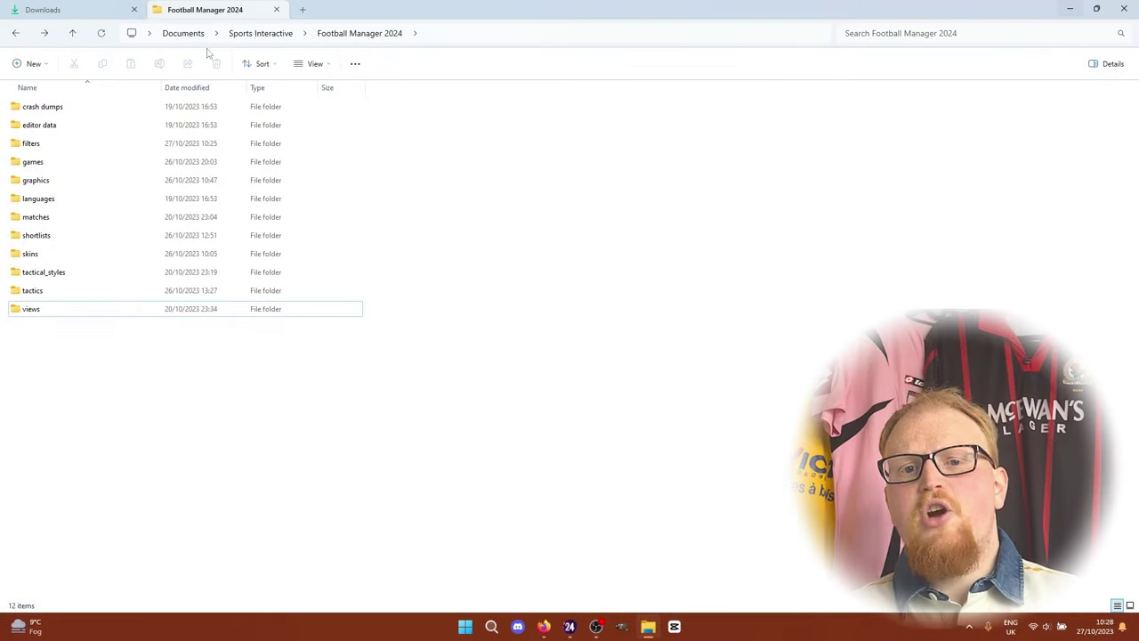
Inspect the extracted newgan_faces_2024.00 folder in Downloads and cut its UltraRealistic NewGan Face CutOuts folder.
left_click(89, 9)
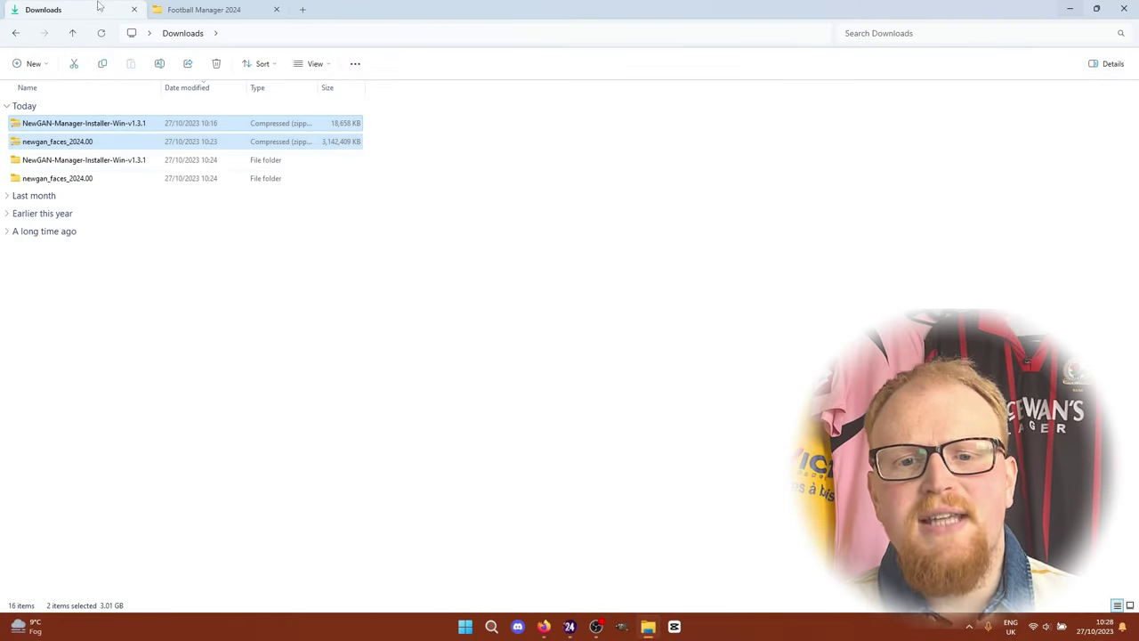
left_click(103, 163)
double_click(82, 178)
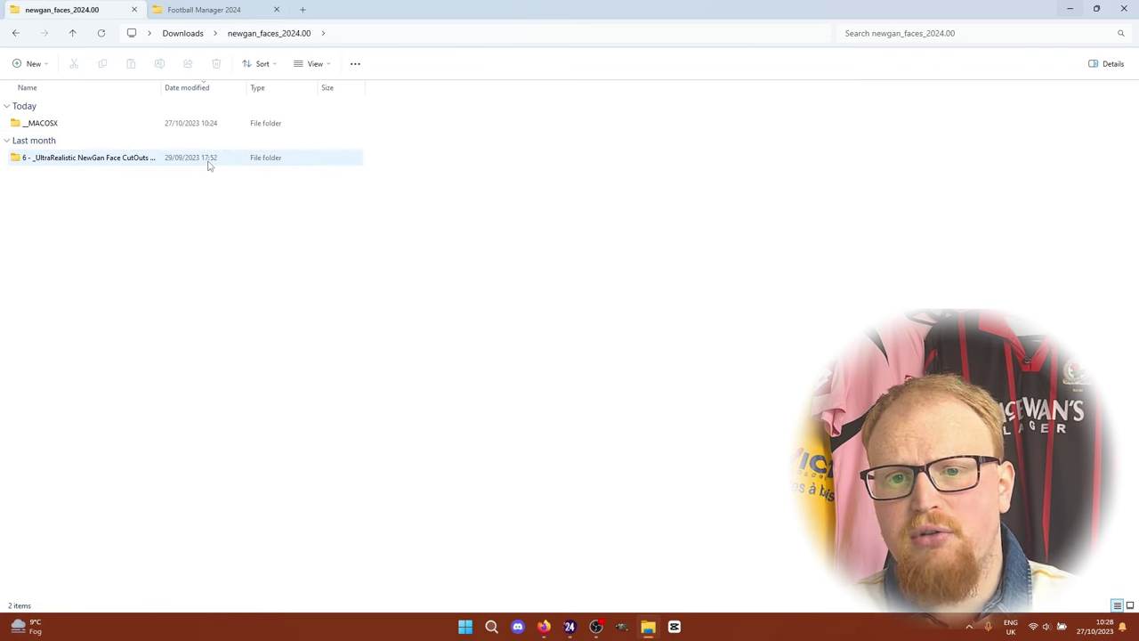
double_click(107, 129)
left_click(13, 33)
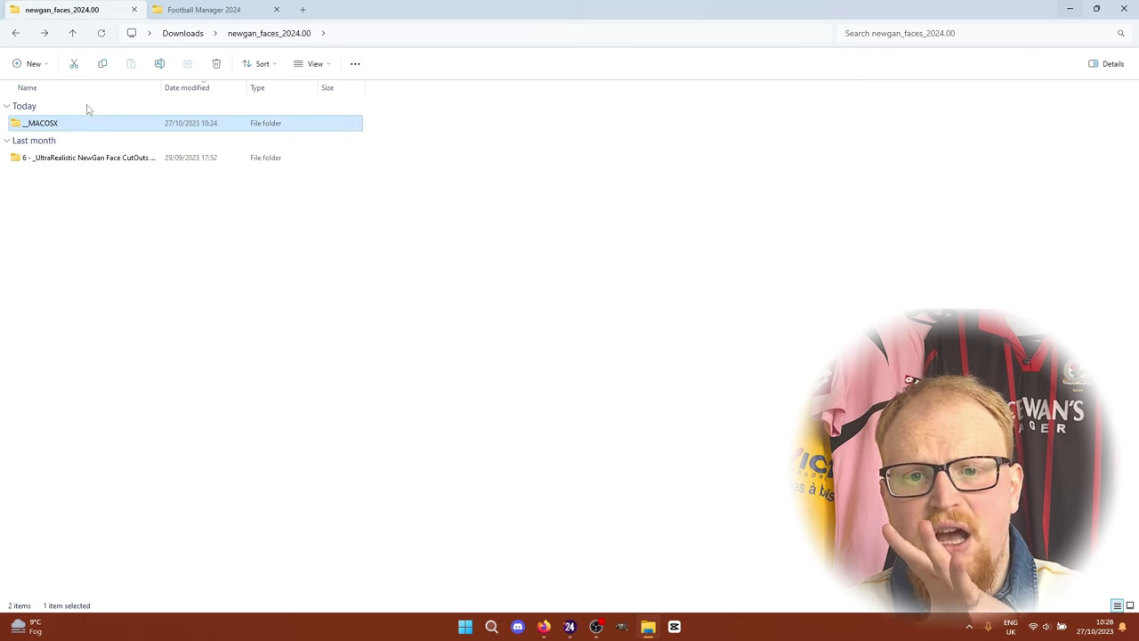
left_click(77, 160)
double_click(87, 161)
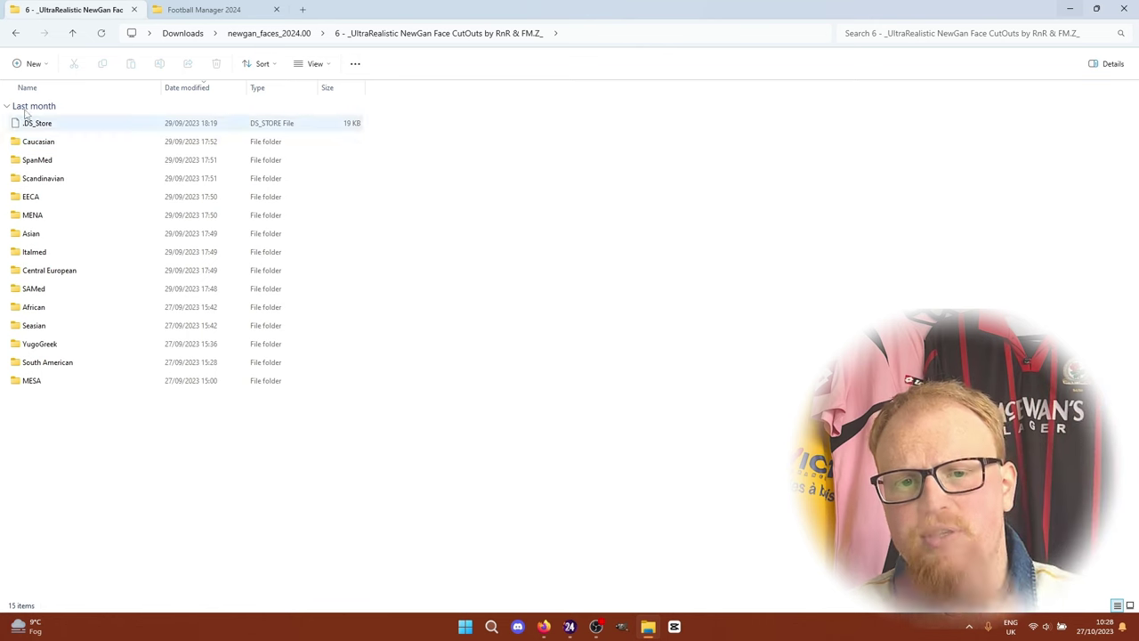
left_click(15, 33)
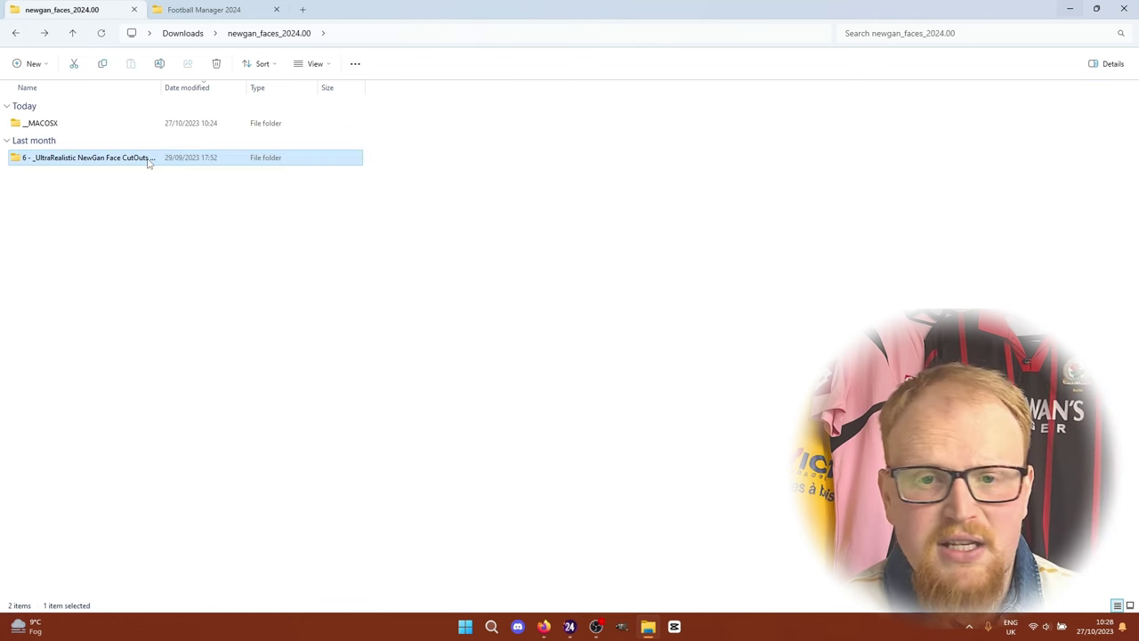
Create a folder named newgan faces inside the Football Manager 2024 graphics folder.
left_click(204, 10)
double_click(137, 181)
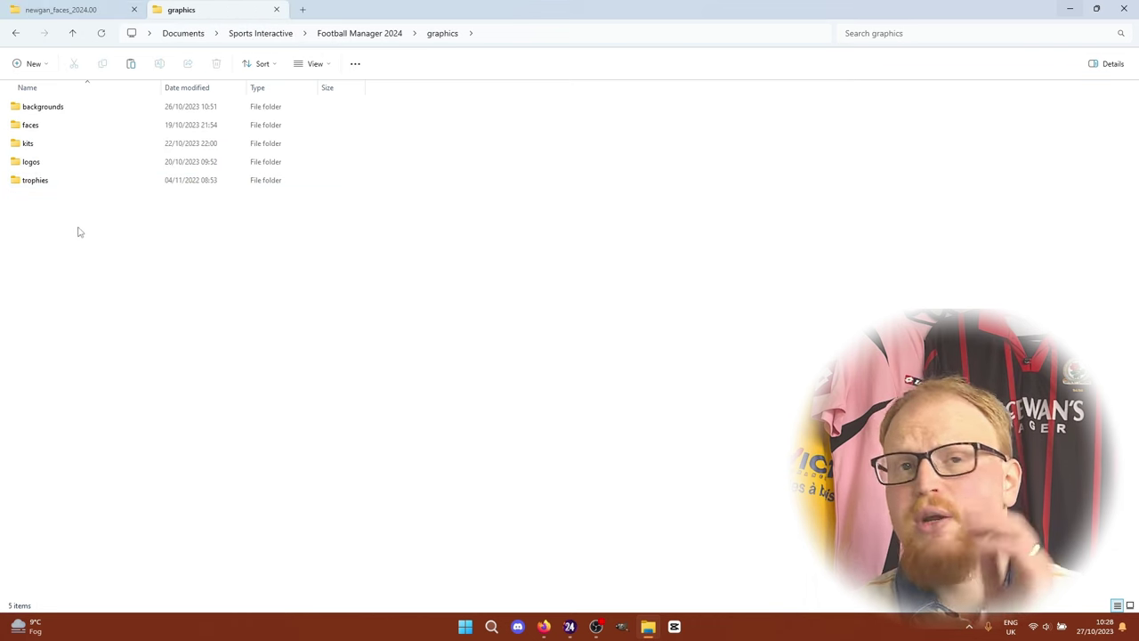
left_click(30, 63)
left_click(57, 90)
type("newgan faces")
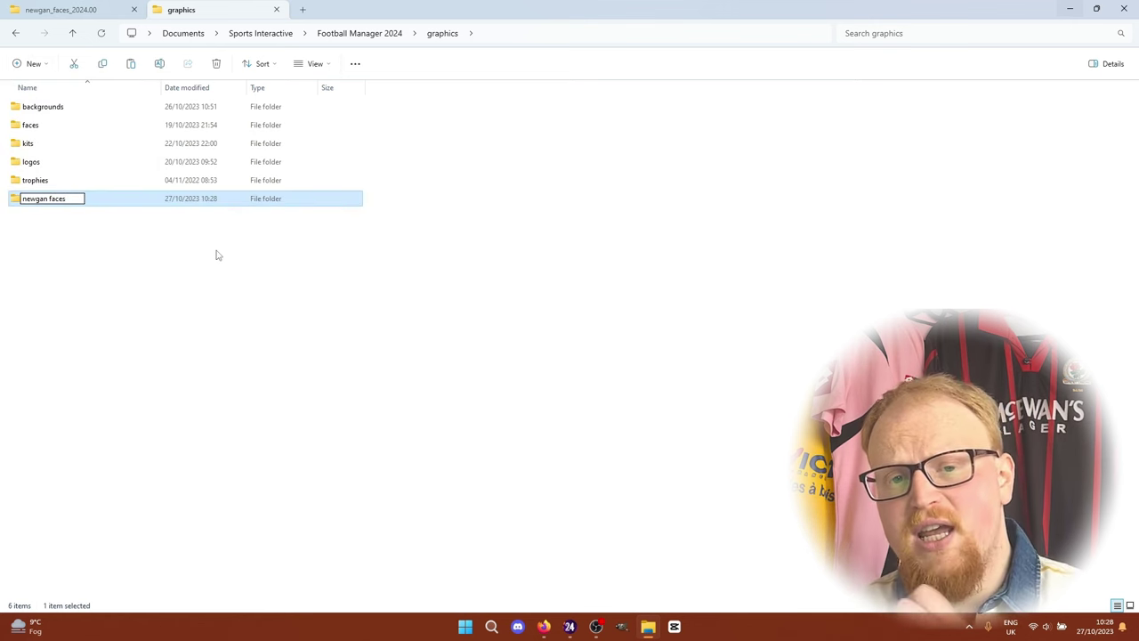
left_click(209, 254)
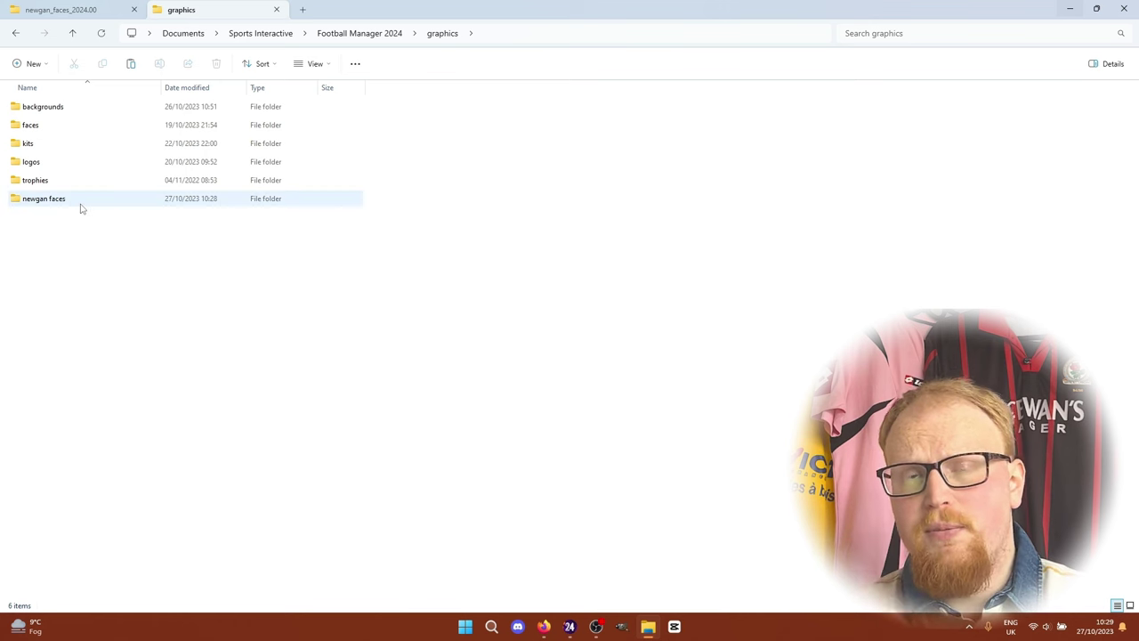
Paste the UltraRealistic NewGan Face CutOuts folder into the newgan faces folder.
double_click(53, 199)
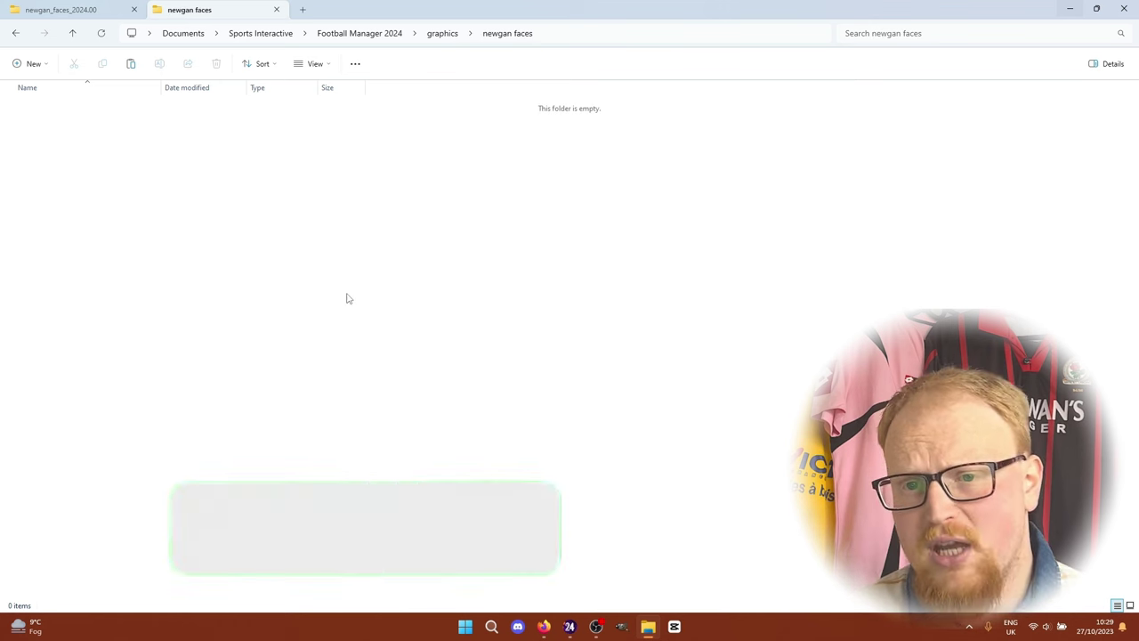
key("ctrl+v")
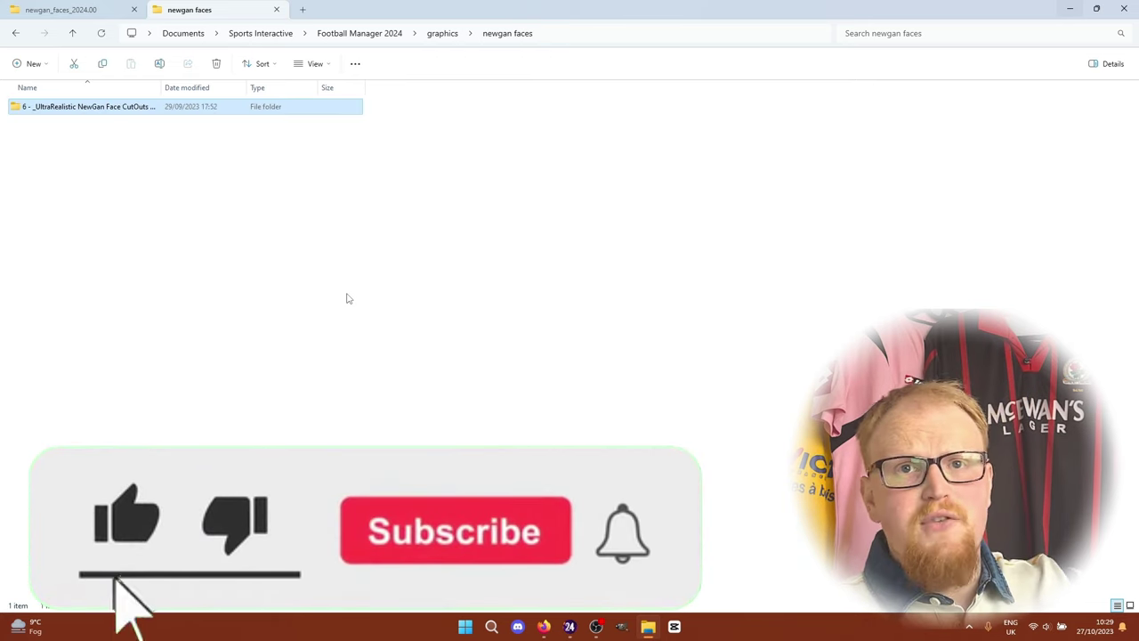
left_click(347, 299)
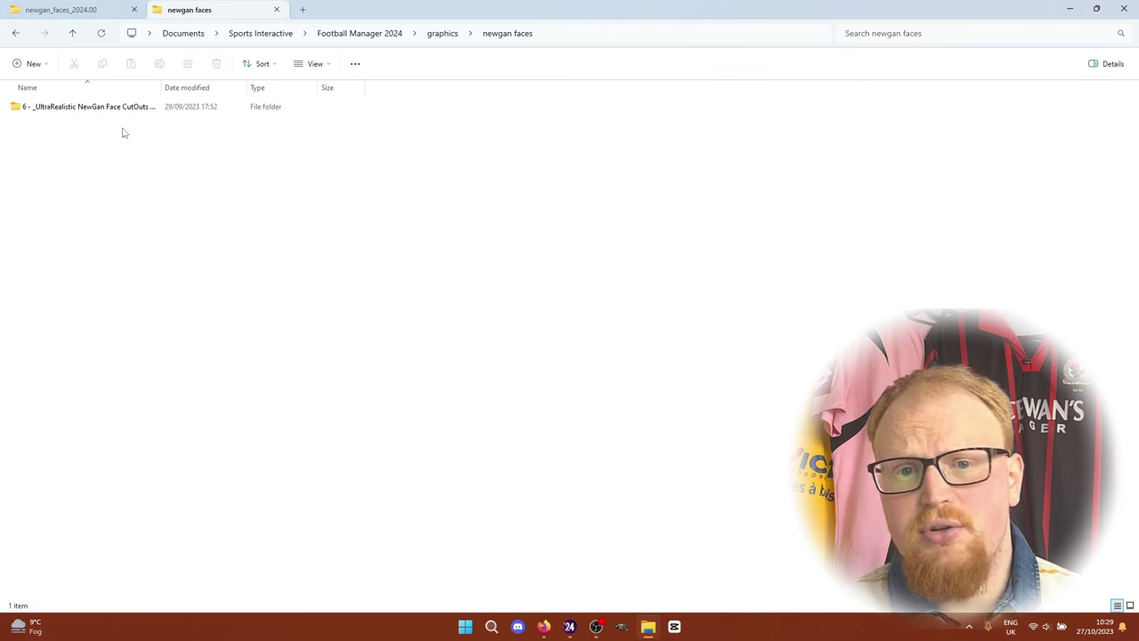
Check the pasted pack's regional folders and the face images in Caucasian, and return to the Football Manager 2024 folder.
double_click(100, 108)
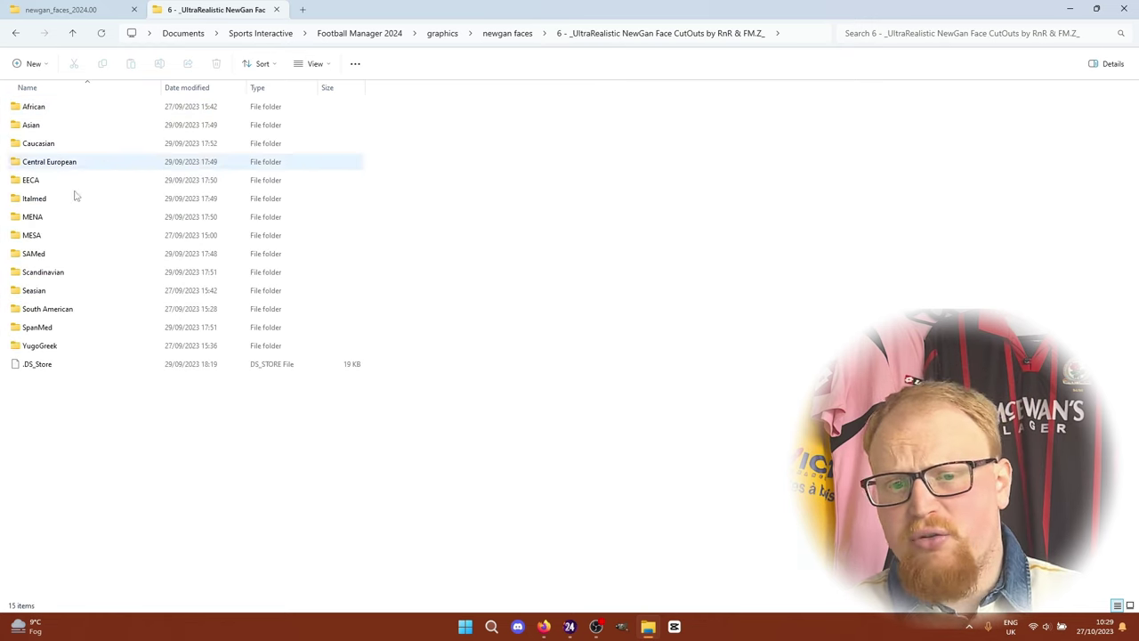
left_click(110, 148)
double_click(110, 149)
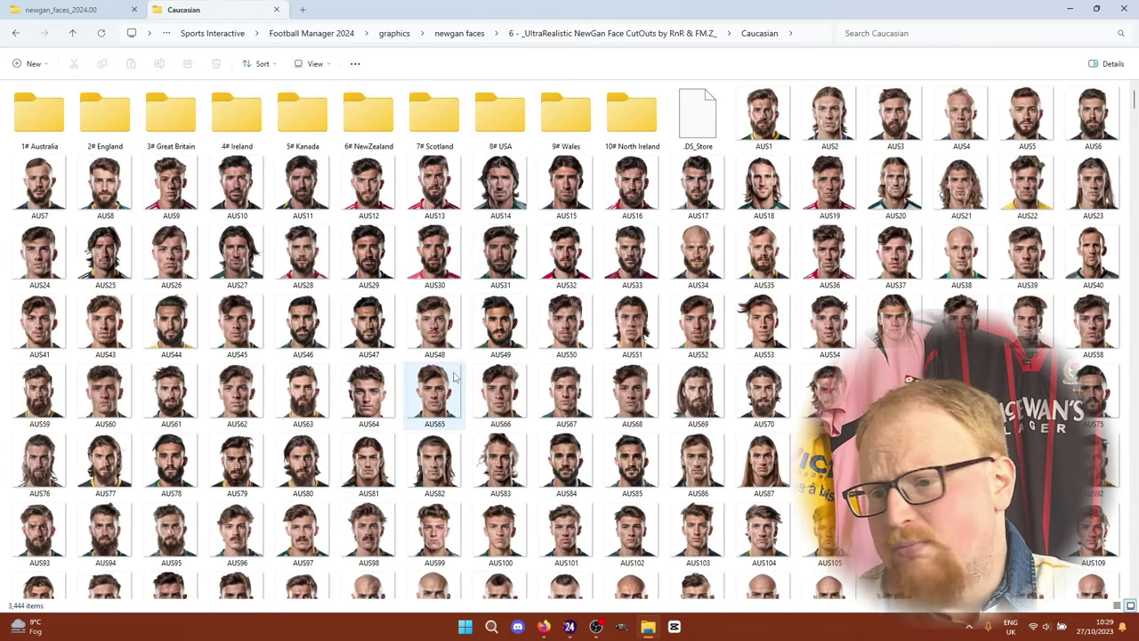
left_click(455, 37)
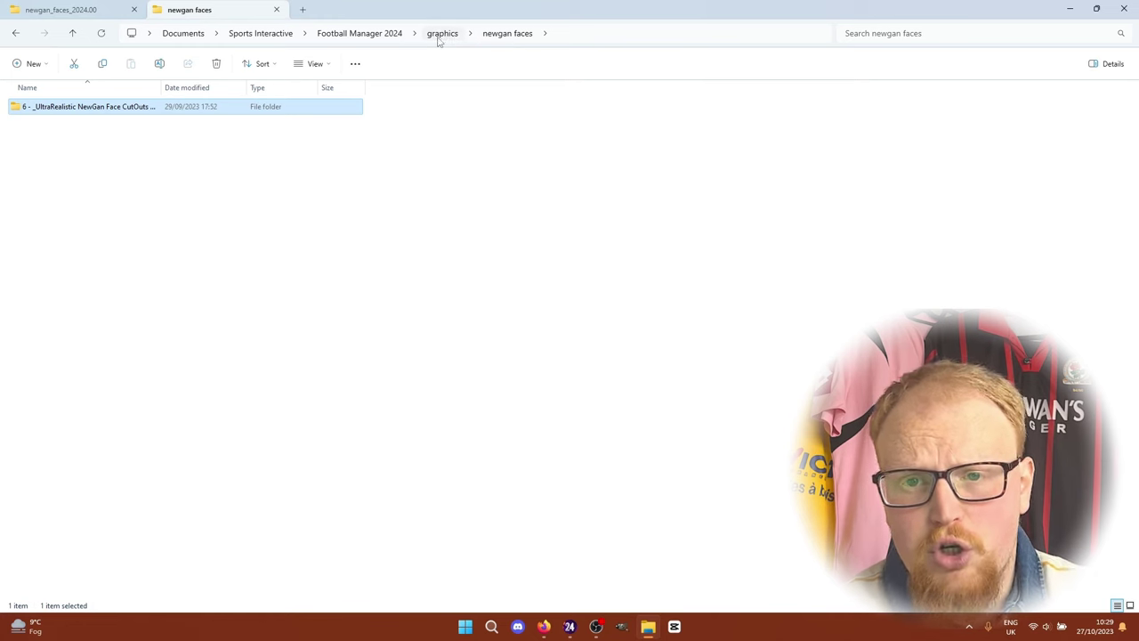
left_click(442, 33)
left_click(382, 34)
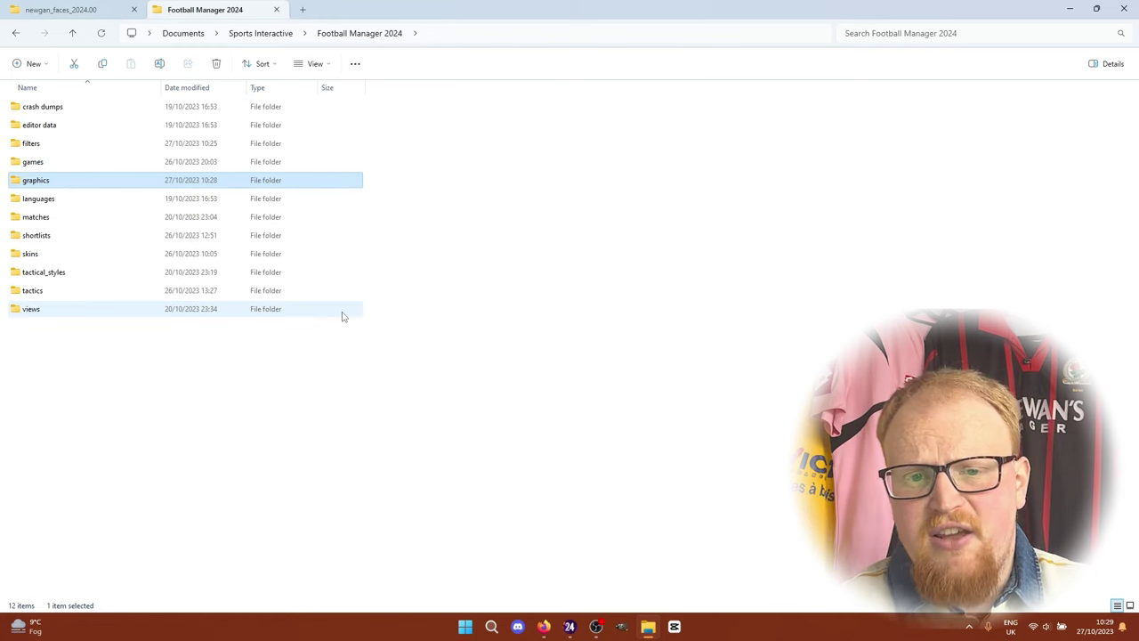
Run the NewGAN-Manager-1.3.1 installer from the windows folder of the extracted NewGAN-Manager-Installer-Win-v1.3.1 download and proceed through its setup wizard.
left_click(94, 7)
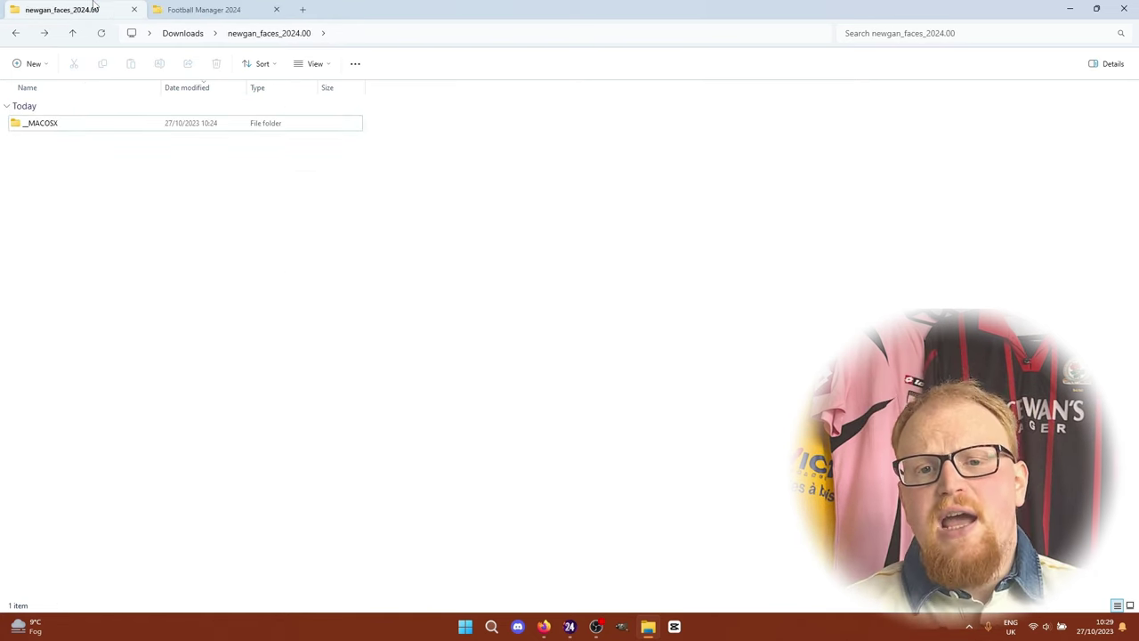
left_click(182, 34)
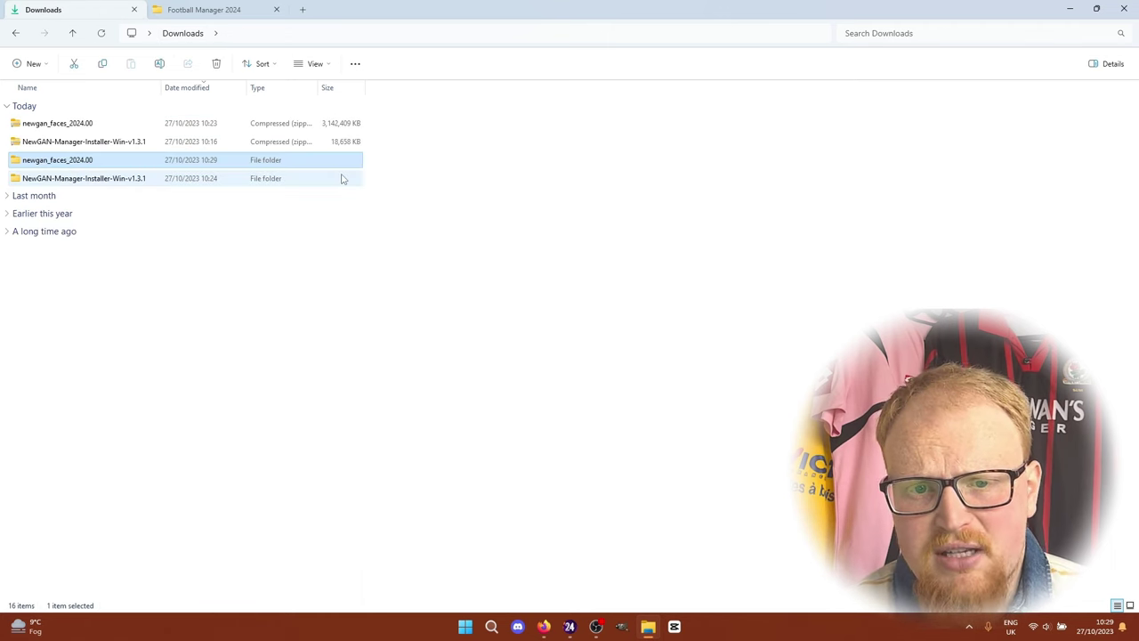
double_click(102, 180)
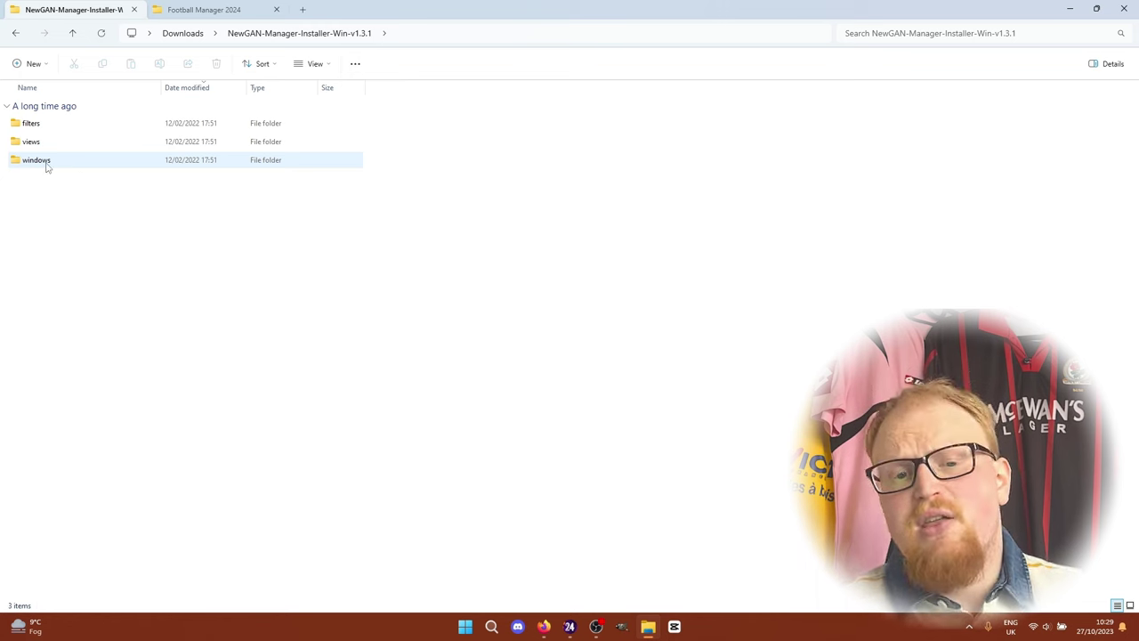
double_click(40, 161)
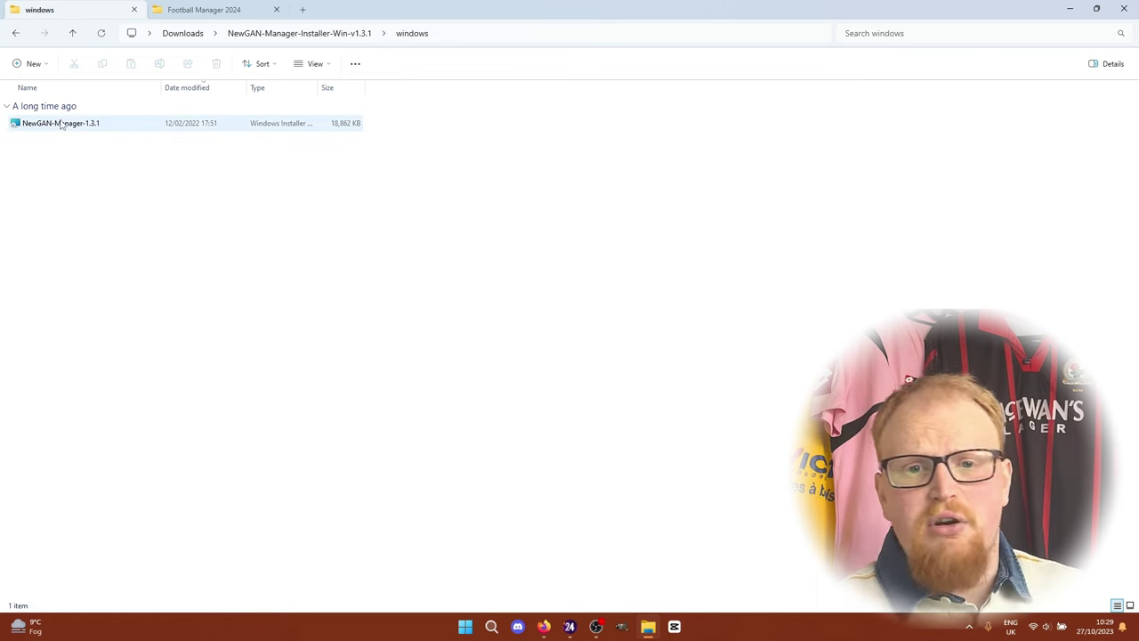
double_click(61, 122)
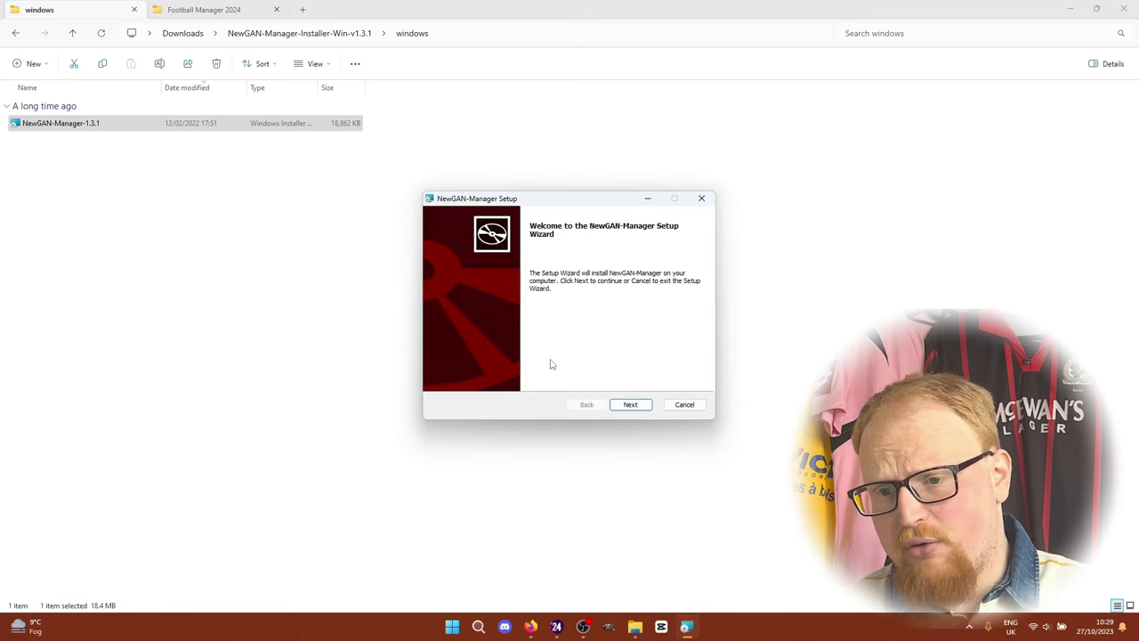
left_click(630, 405)
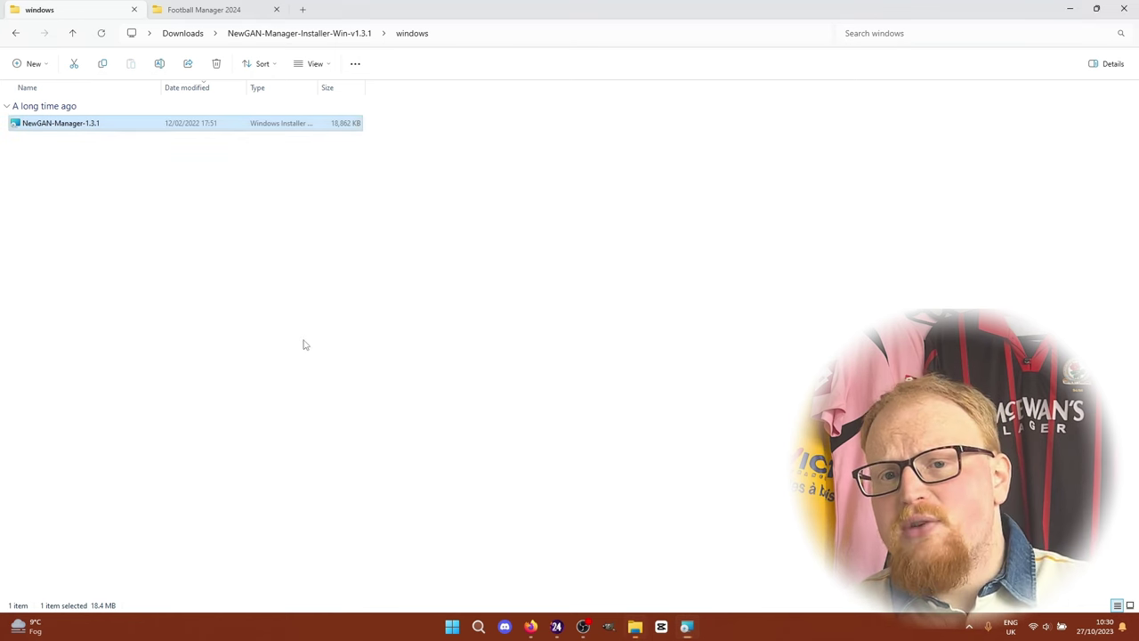
Move the is newgen search filter file from the extracted installer's filters folder into the Football Manager 2024 filters folder.
left_click(16, 33)
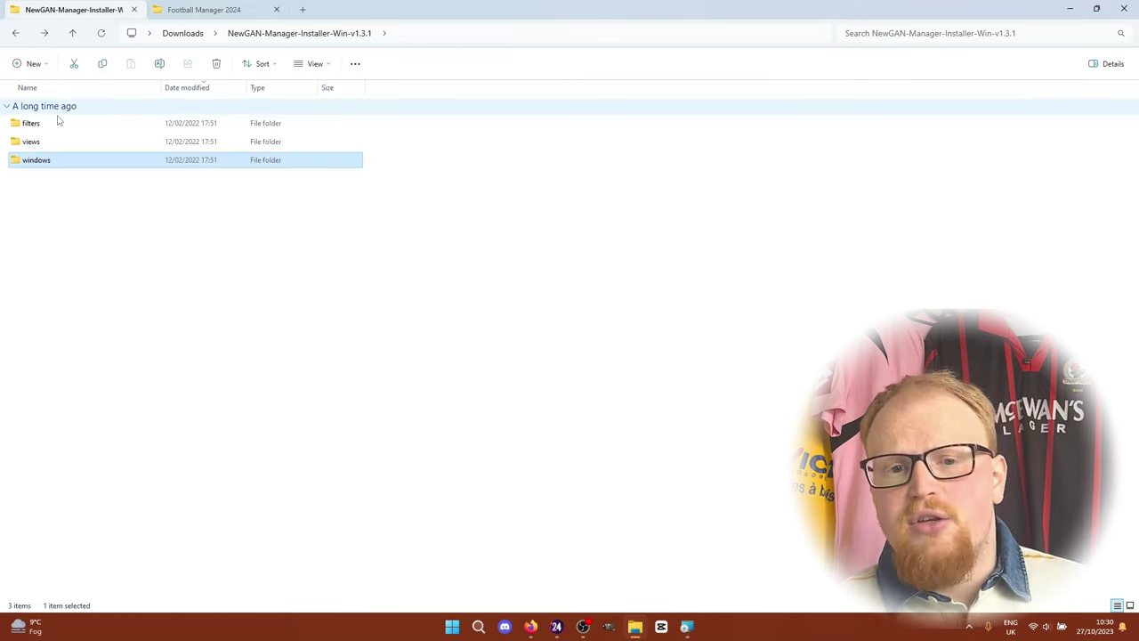
double_click(44, 127)
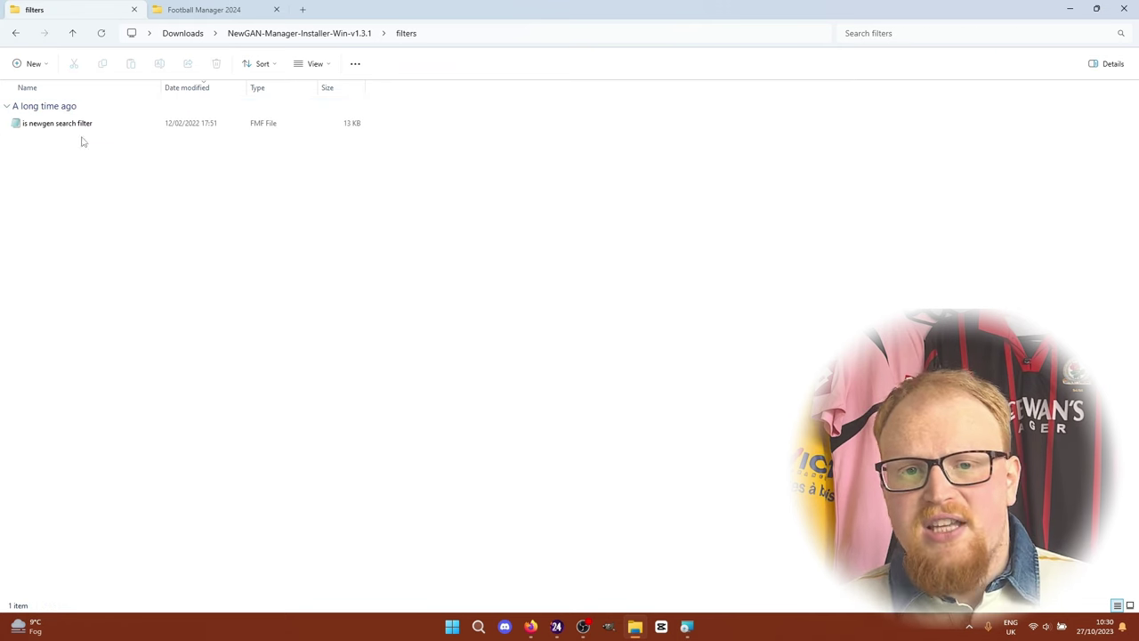
left_click(76, 125)
left_click(203, 9)
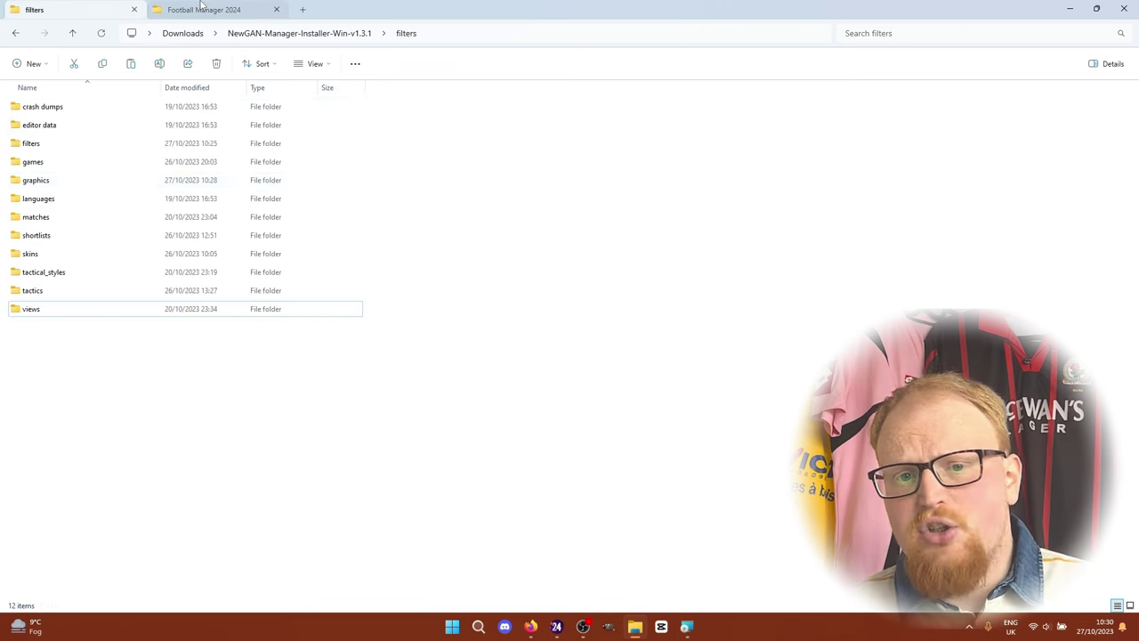
left_click(39, 145)
double_click(39, 145)
key("ctrl+v")
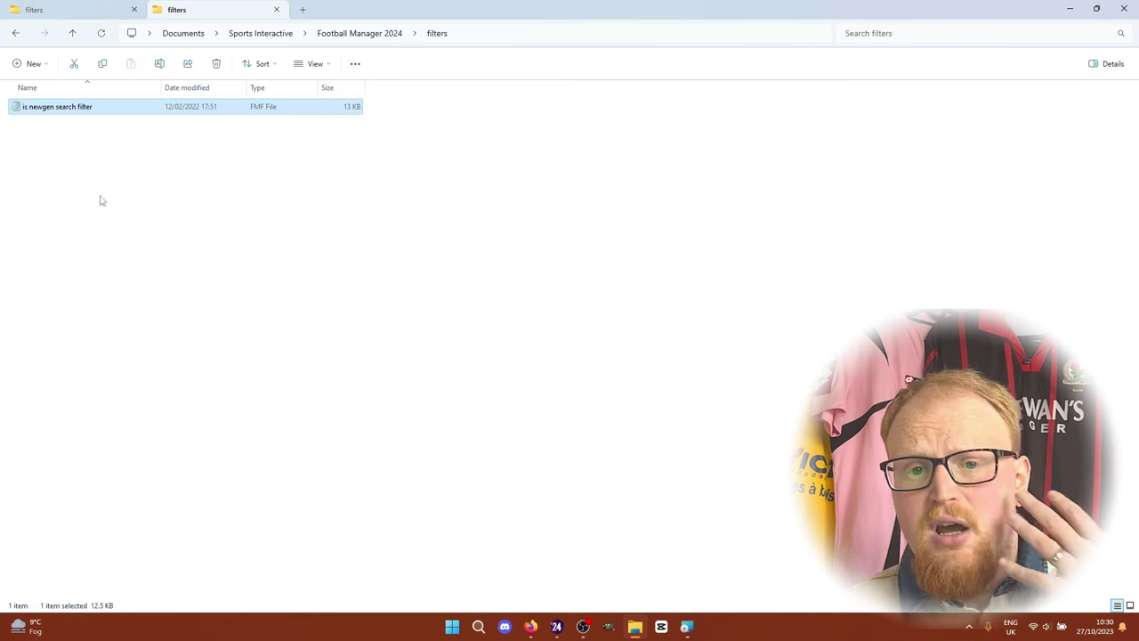
Move the four SCRIPT FACES files from the extracted installer's views folder into the Football Manager 2024 views folder.
left_click(358, 36)
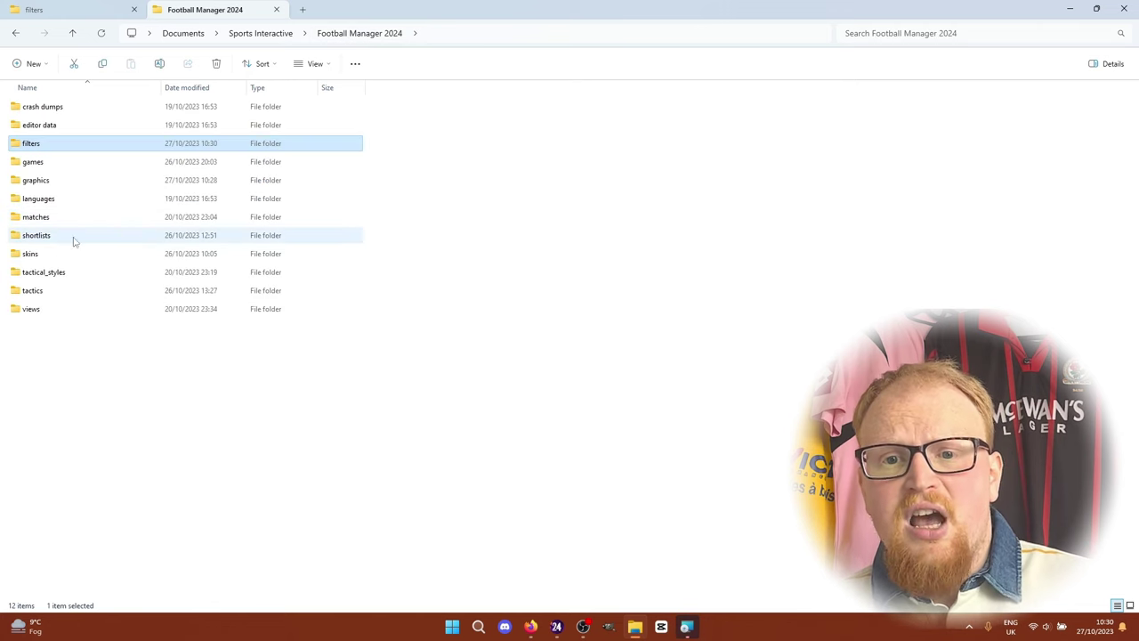
double_click(41, 310)
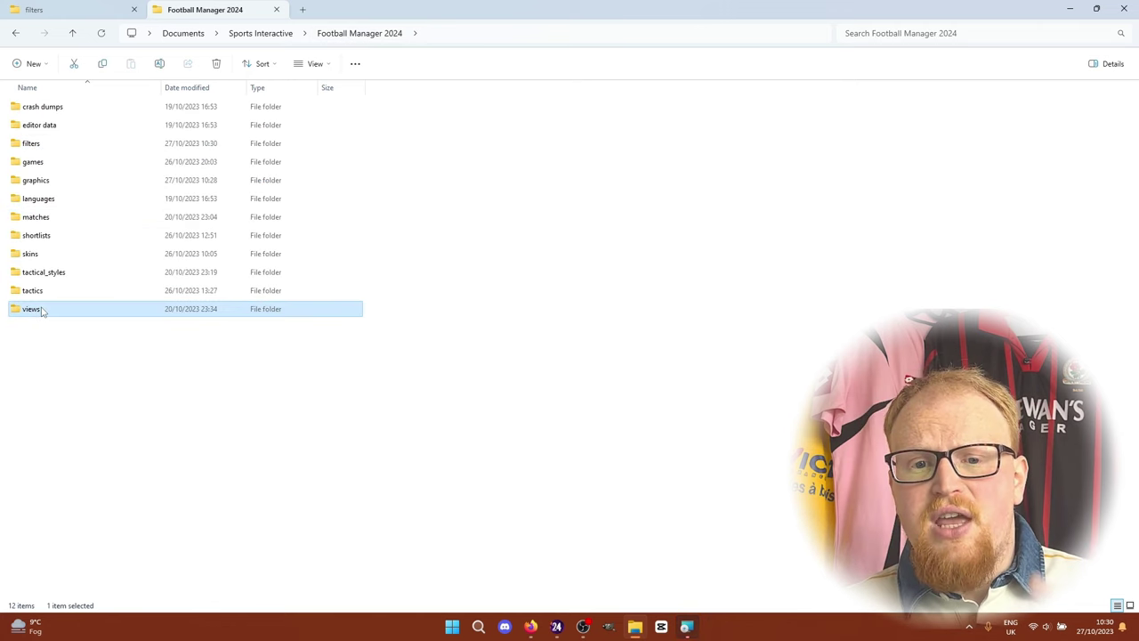
left_click(58, 9)
left_click(73, 34)
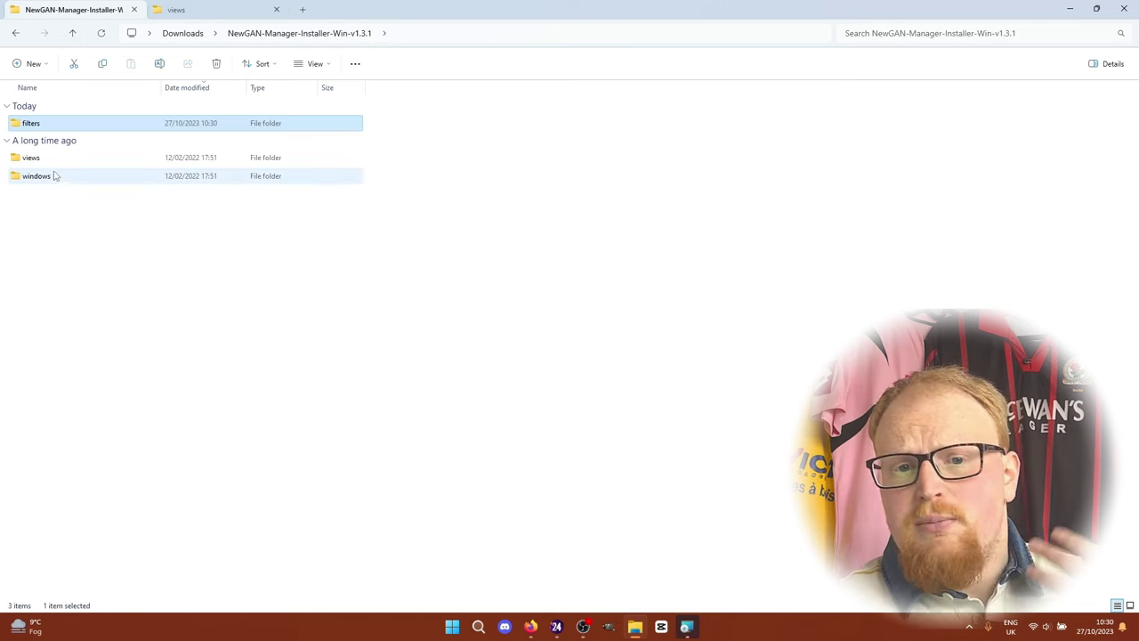
double_click(50, 164)
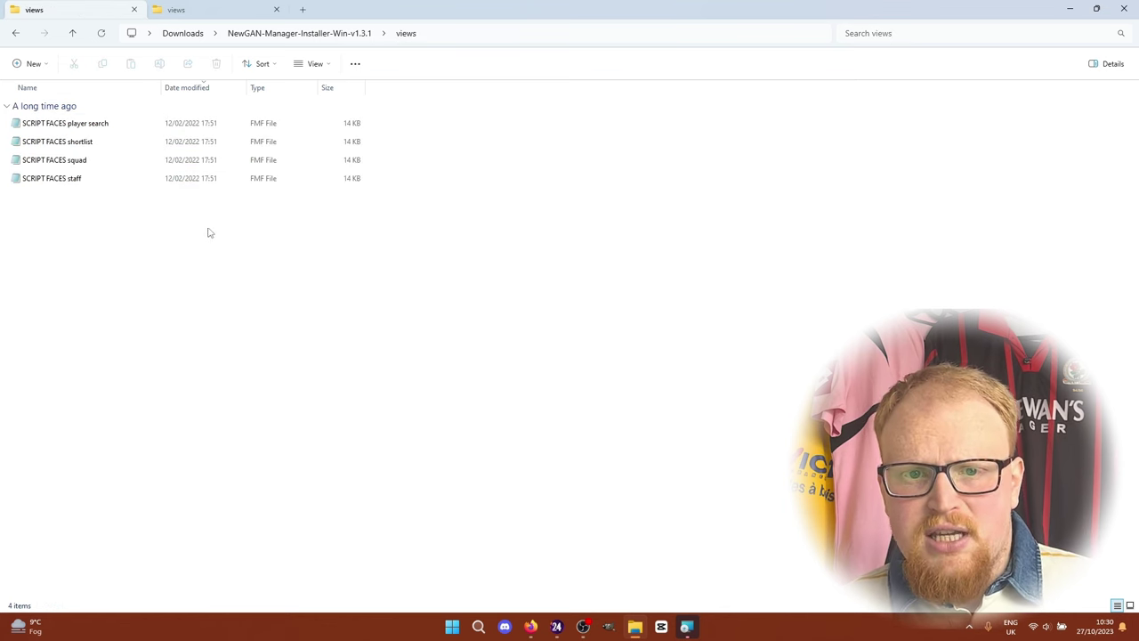
left_click_drag(192, 228, 82, 130)
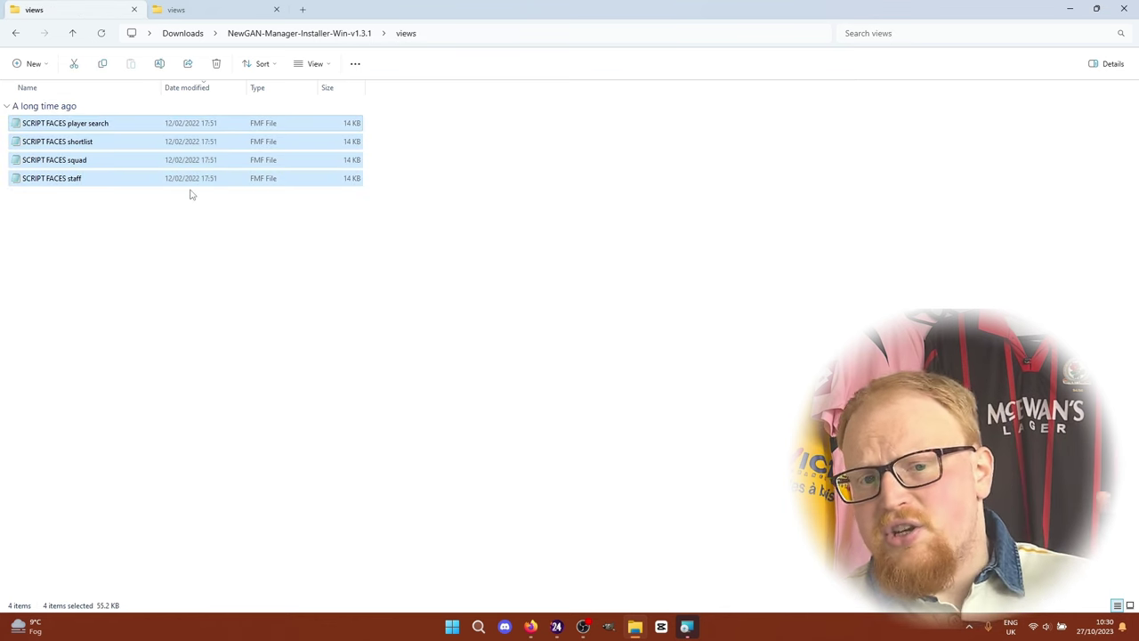
left_click(192, 10)
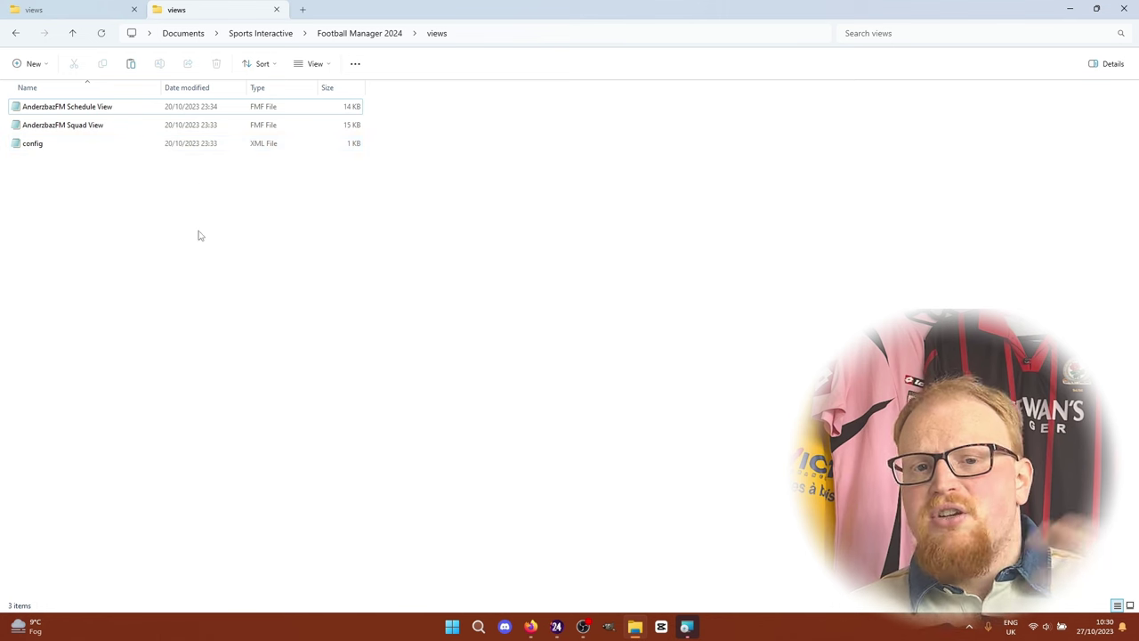
key("ctrl+v")
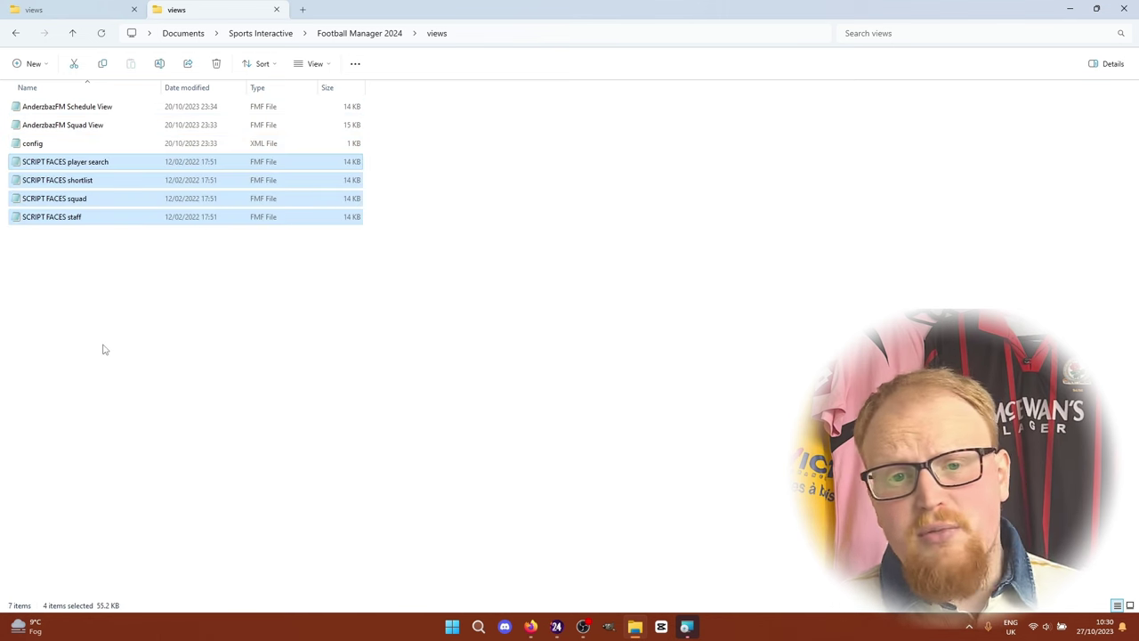
left_click(103, 348)
Return to the Downloads and Football Manager 2024 folders, and finish the NewGAN-Manager setup wizard.
left_click(66, 10)
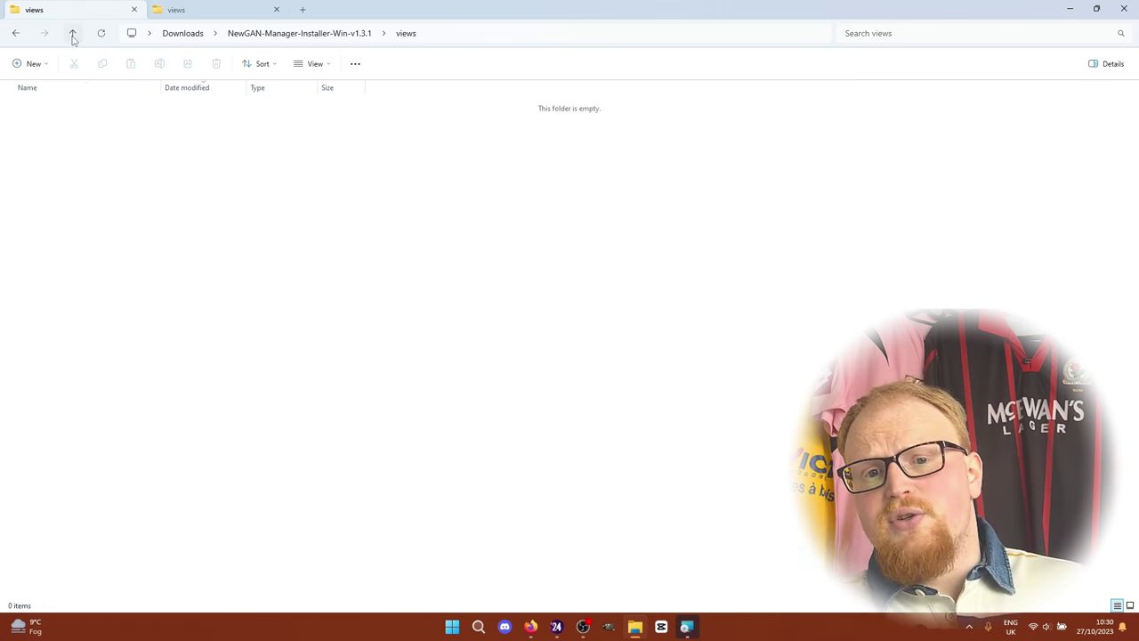
left_click(73, 34)
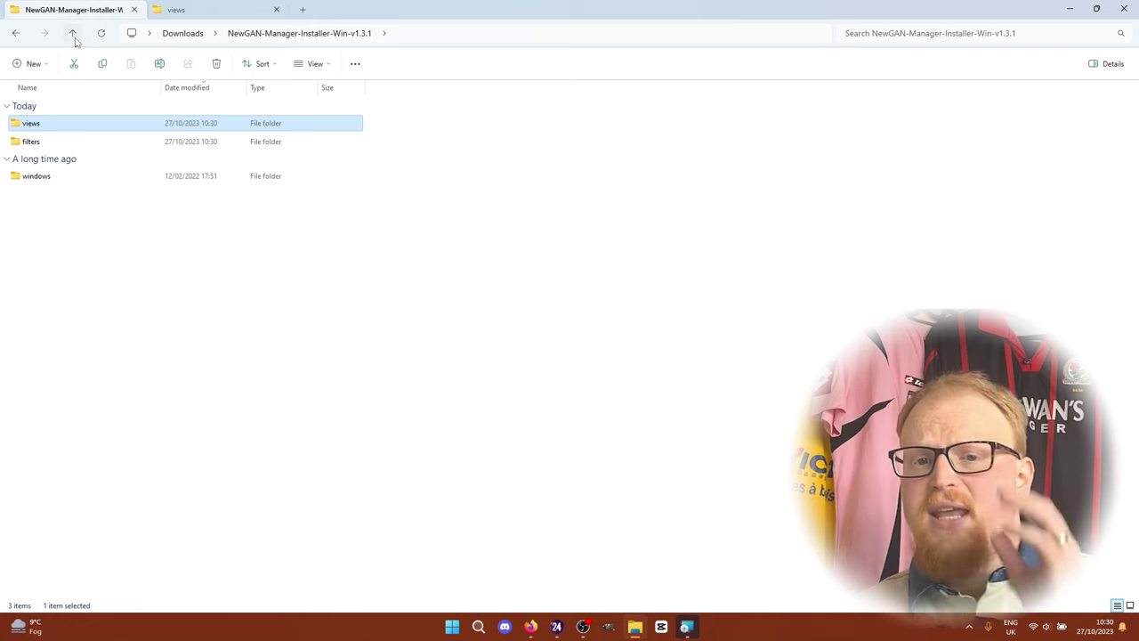
left_click(73, 34)
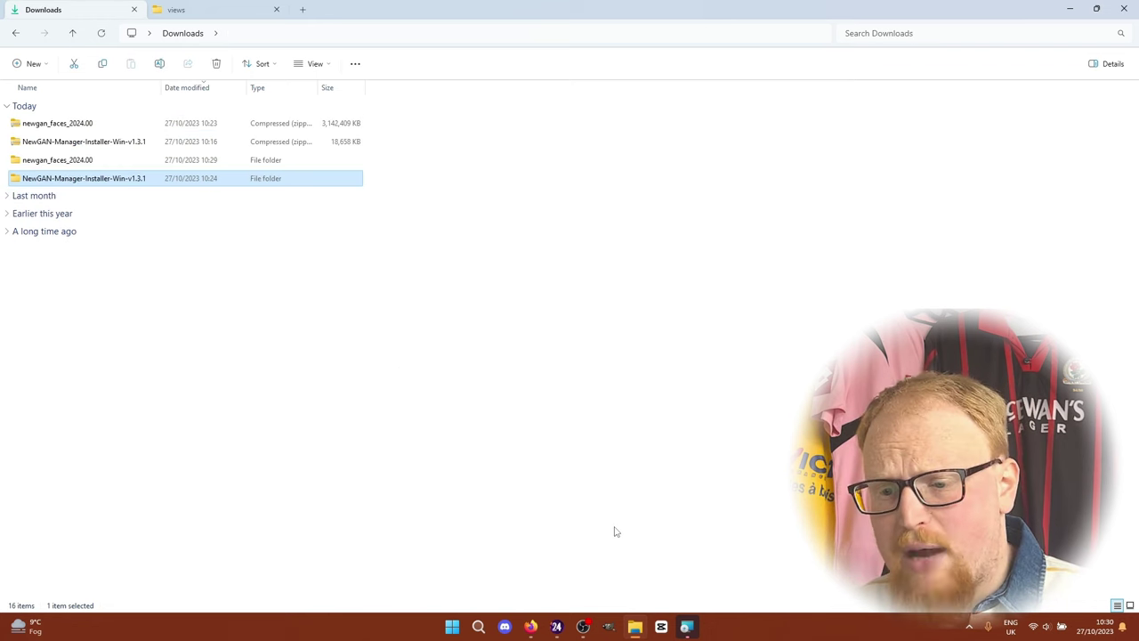
left_click(239, 16)
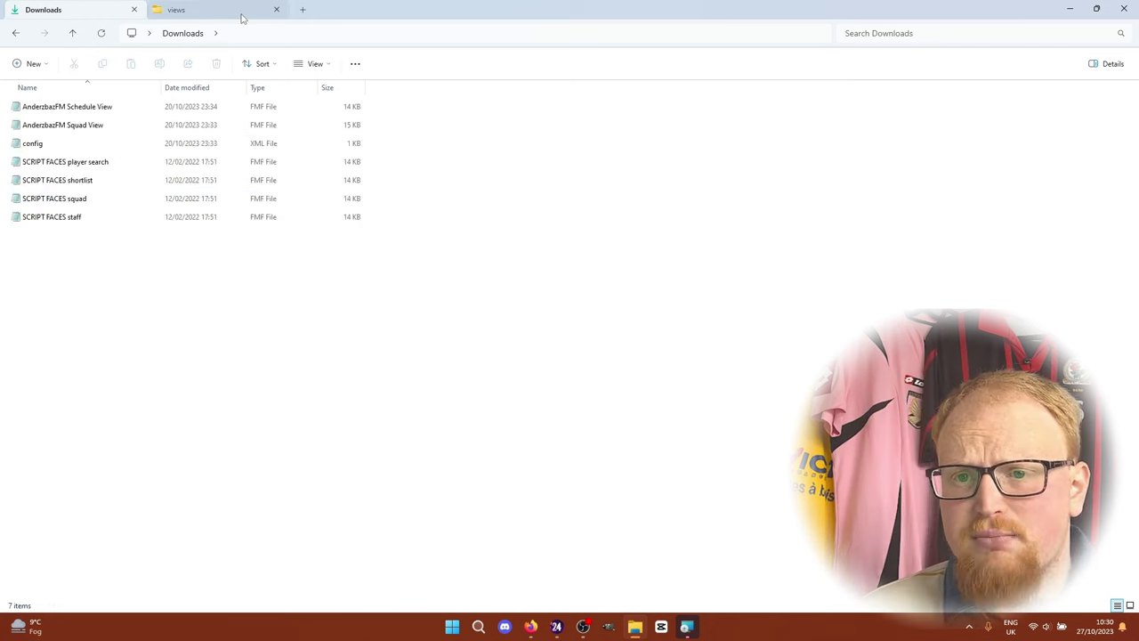
left_click(376, 35)
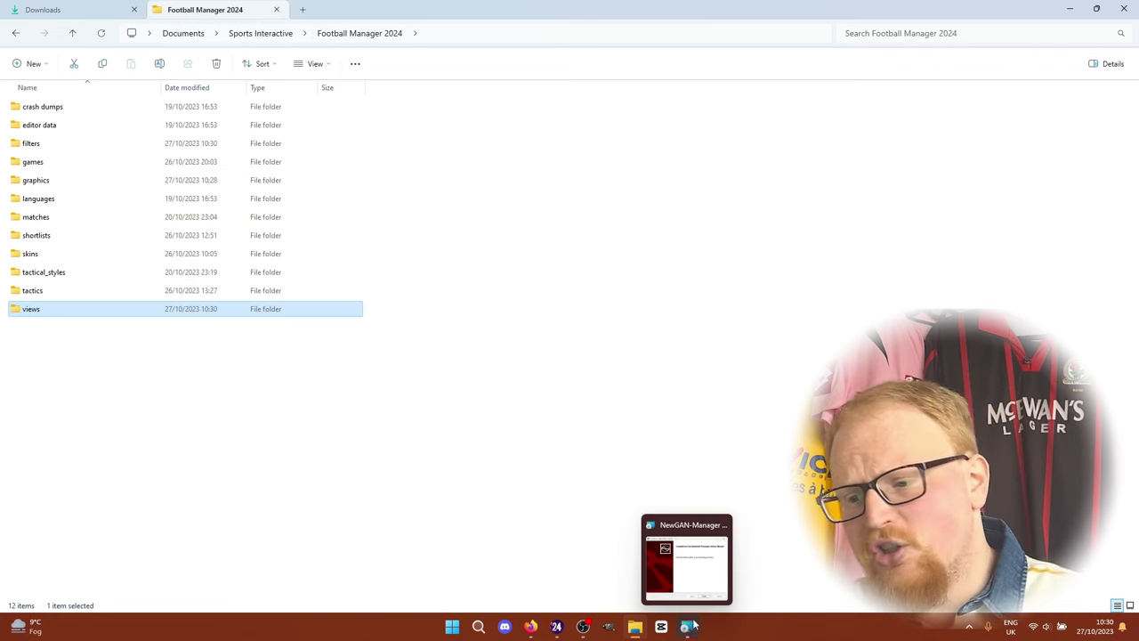
left_click(685, 562)
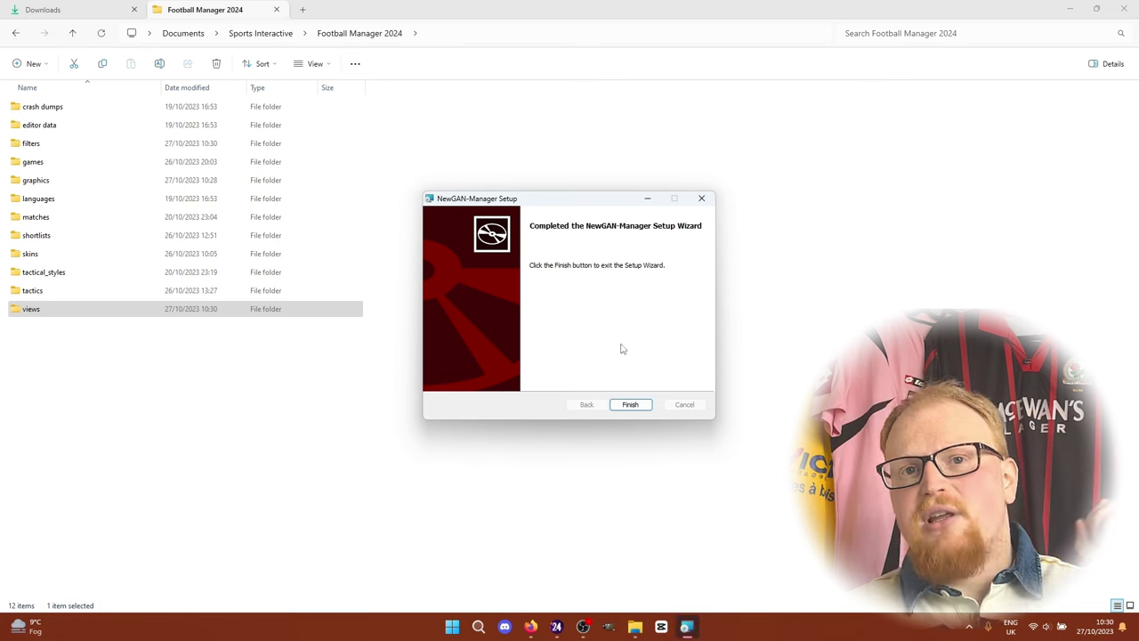
left_click(627, 405)
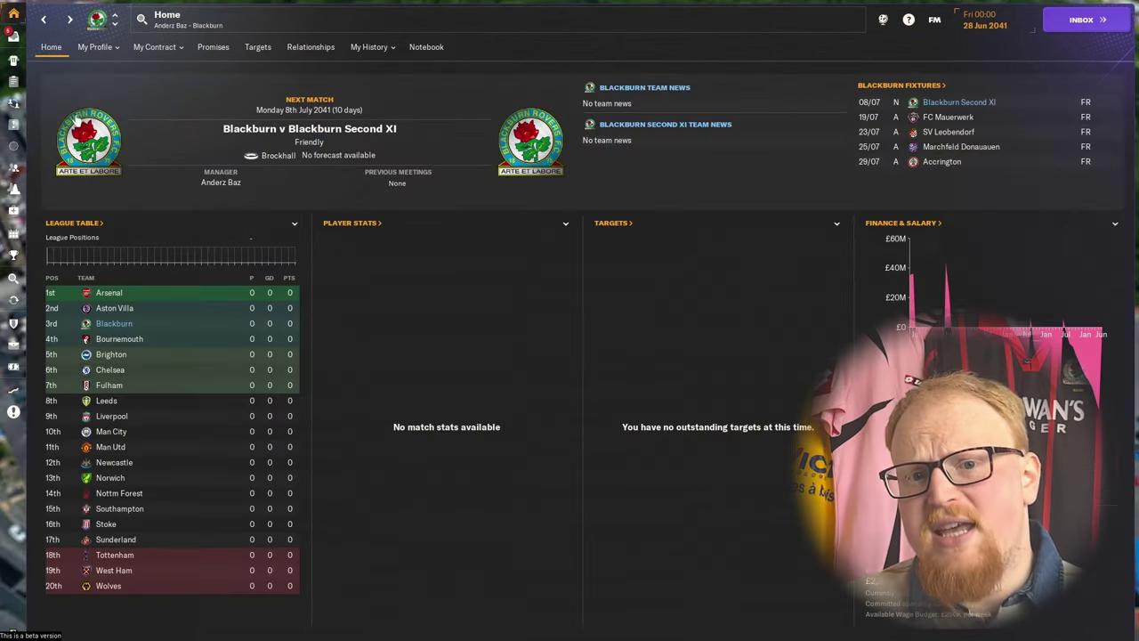
In the Football Manager 2024 save, add a new manager and start creating a new manager profile.
mouse_move(99, 51)
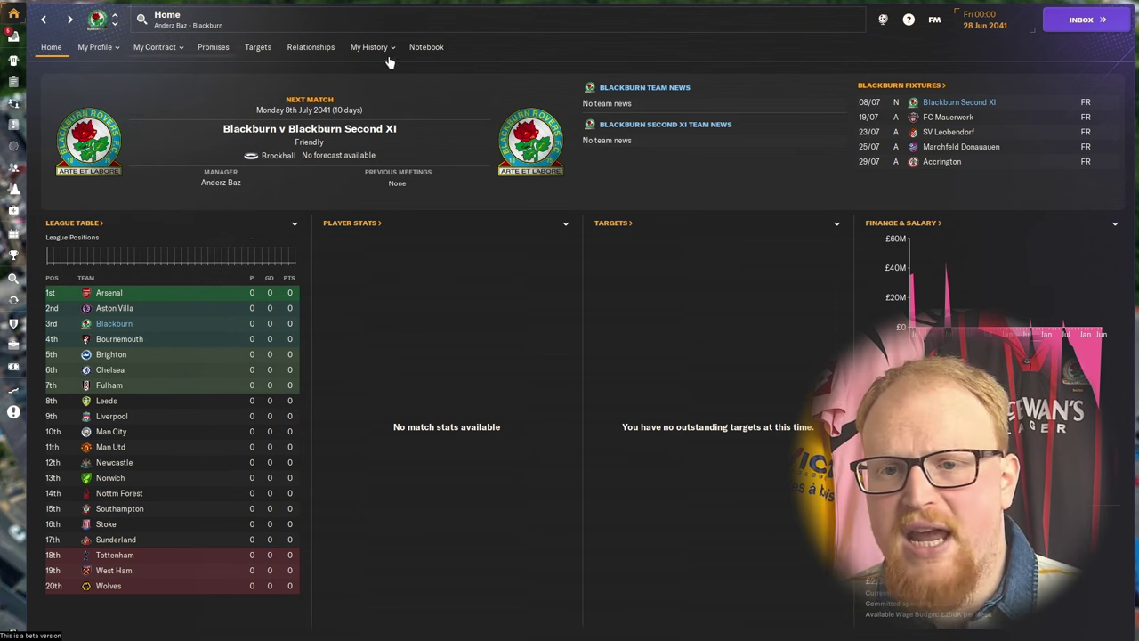
left_click(935, 19)
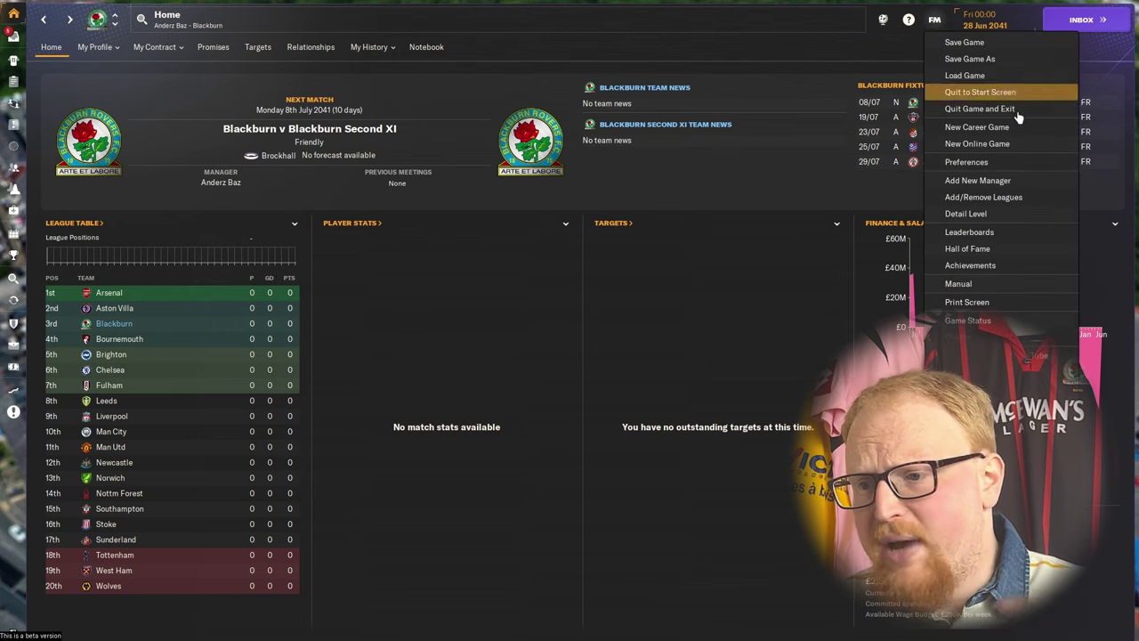
left_click(994, 182)
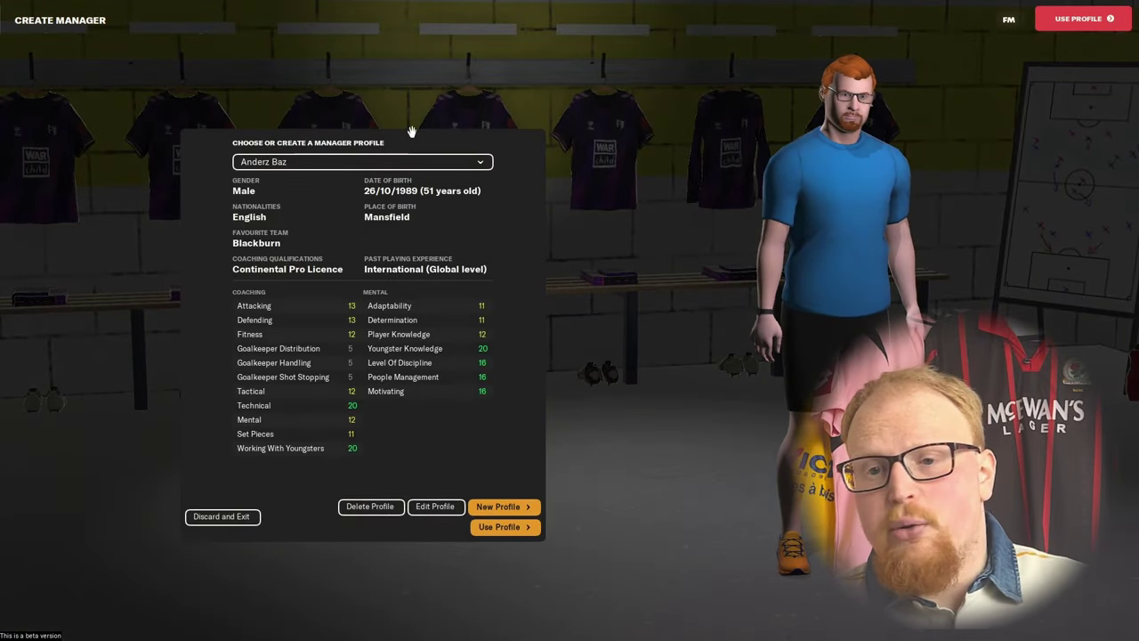
left_click(419, 164)
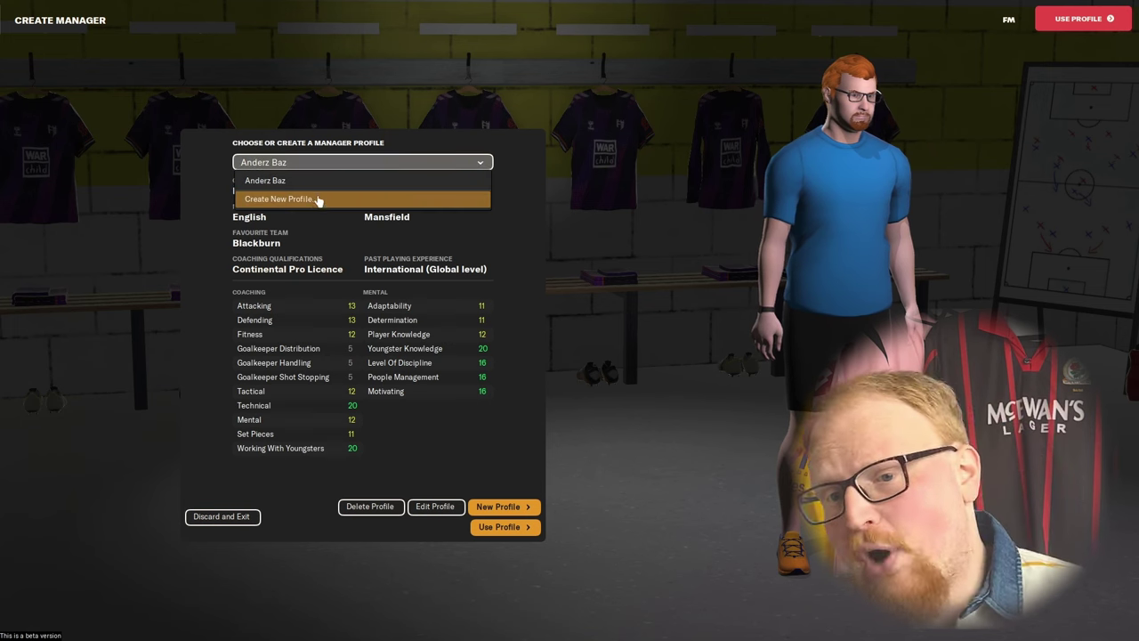
left_click(313, 200)
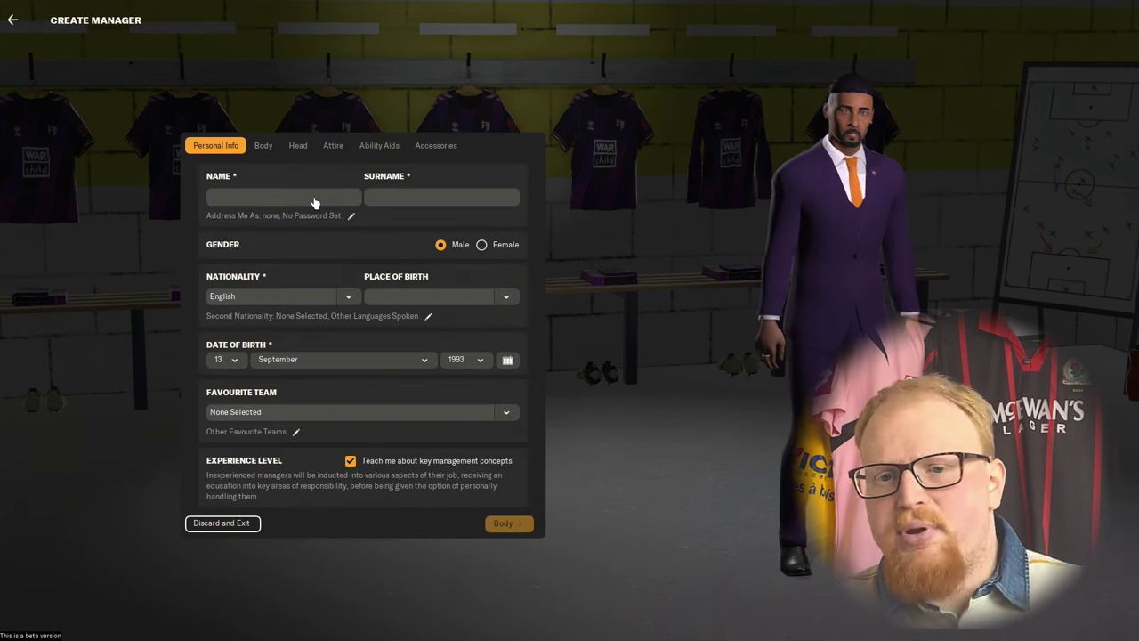
Name the new manager Temp with the surname NEWGAN.
type("Temp")
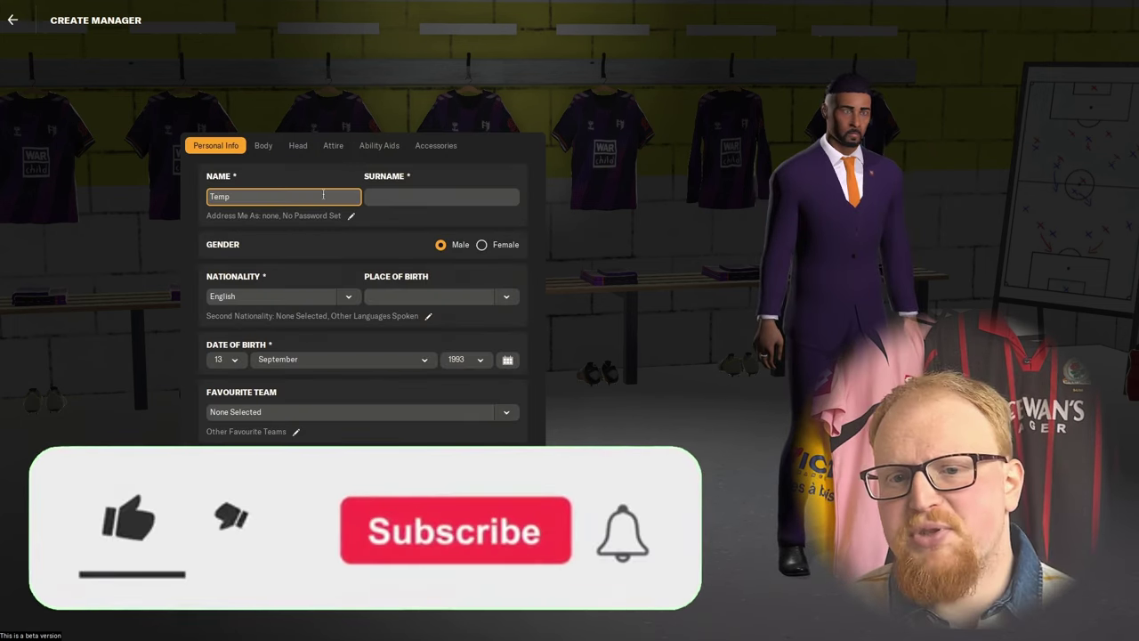
left_click(373, 194)
type("NEWGAN")
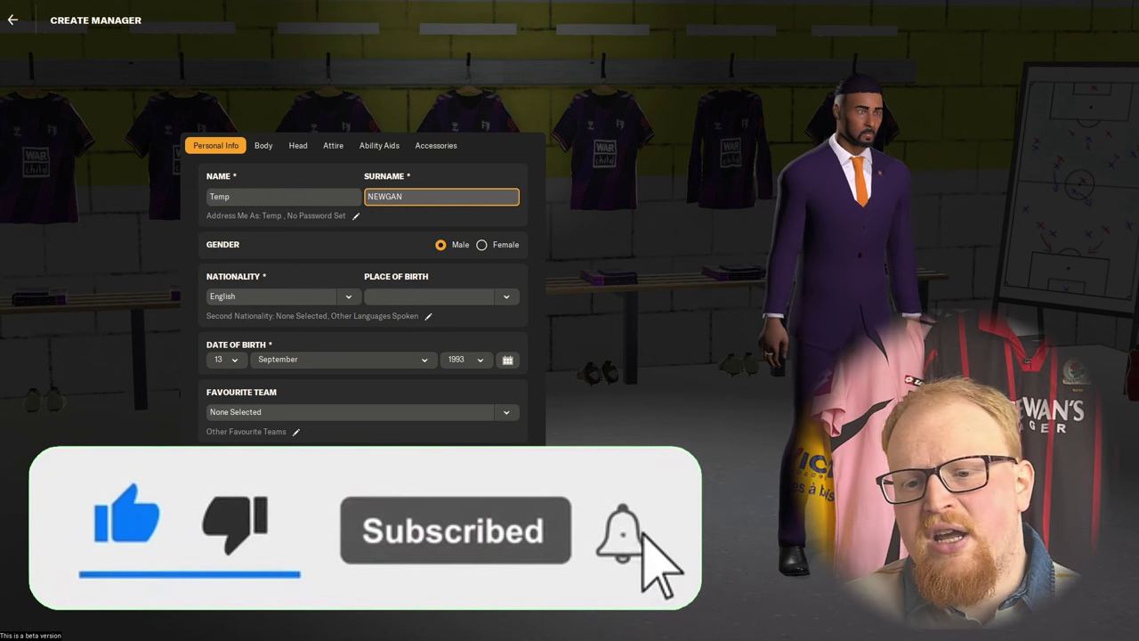
Randomise the new manager's body and head, and continue to the attire settings.
left_click(524, 492)
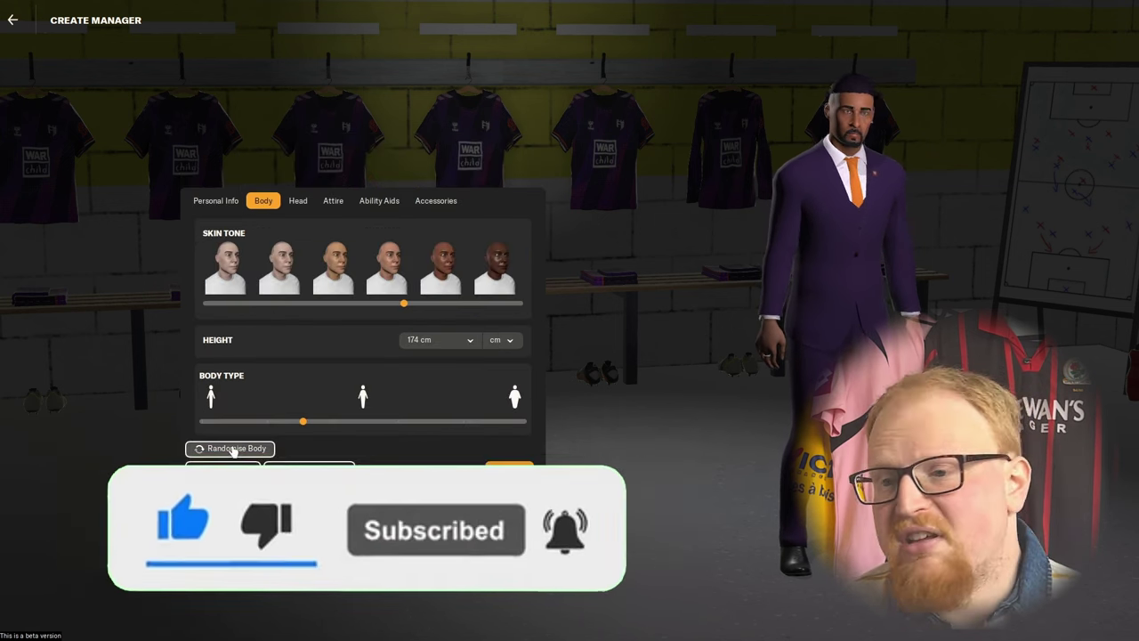
left_click(232, 447)
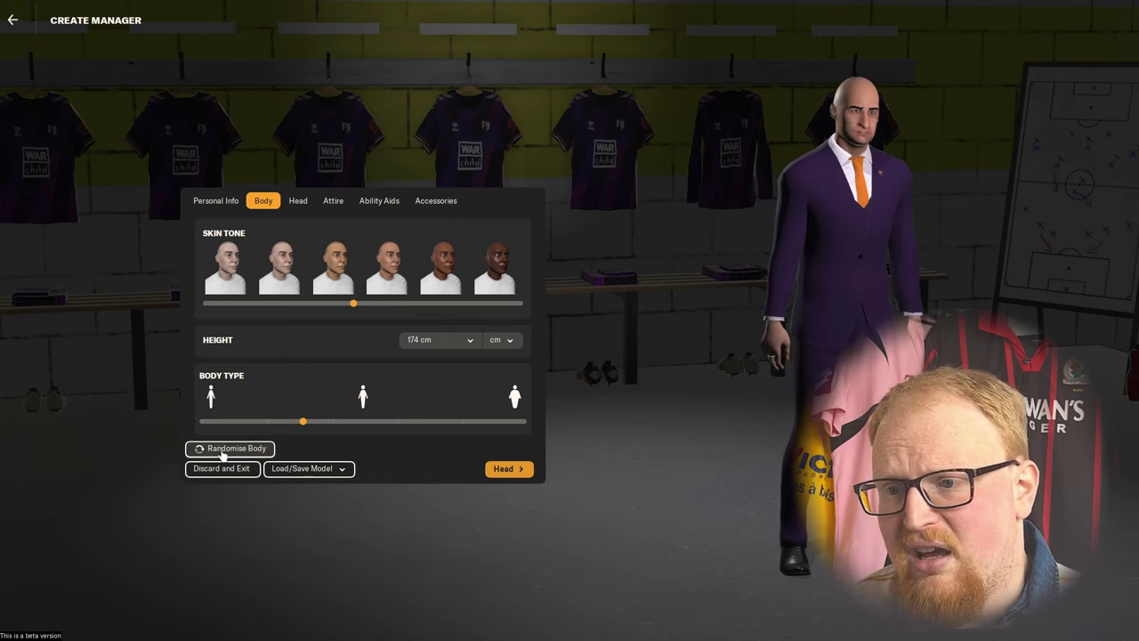
left_click(508, 469)
left_click(229, 467)
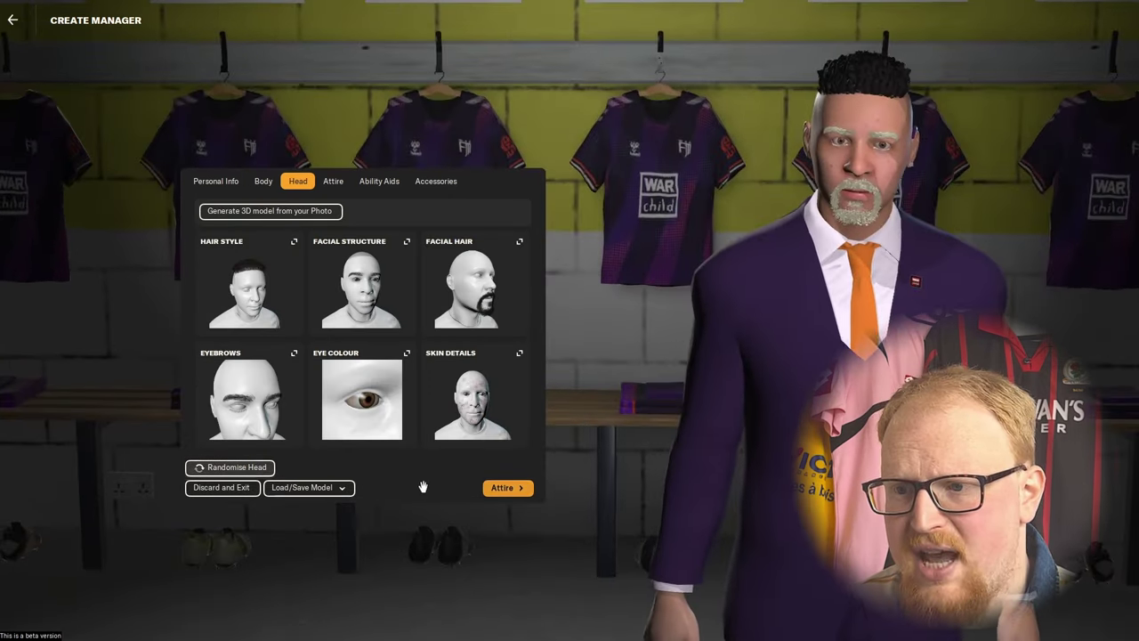
left_click(507, 488)
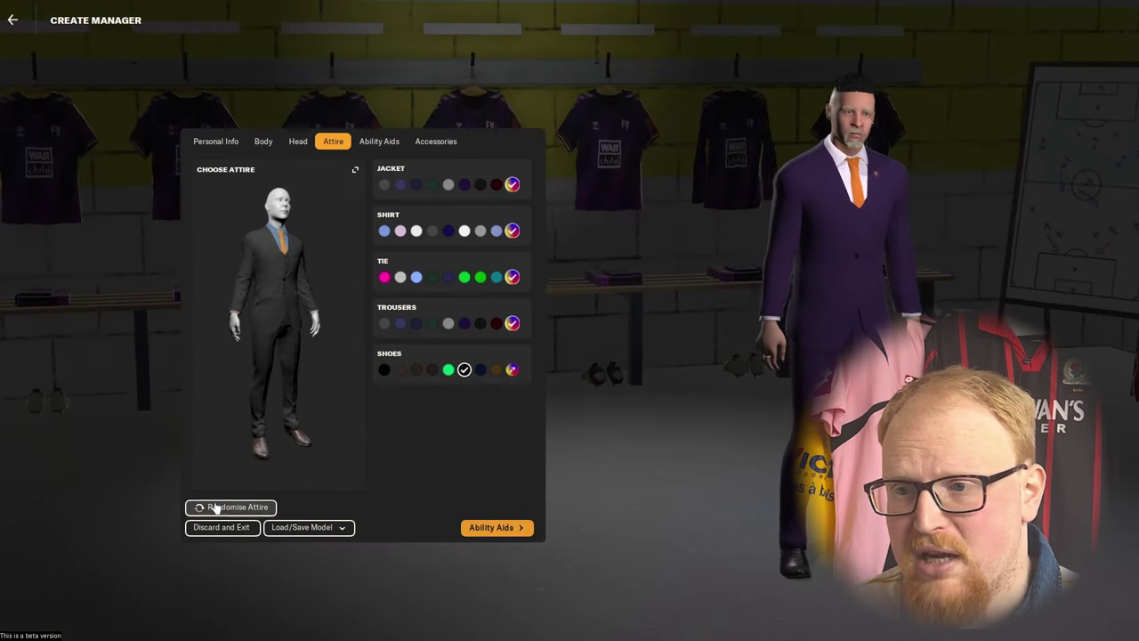
Randomise the new manager's attire and accessories, leave the ability aids as they are, and continue to the team choice.
left_click(219, 504)
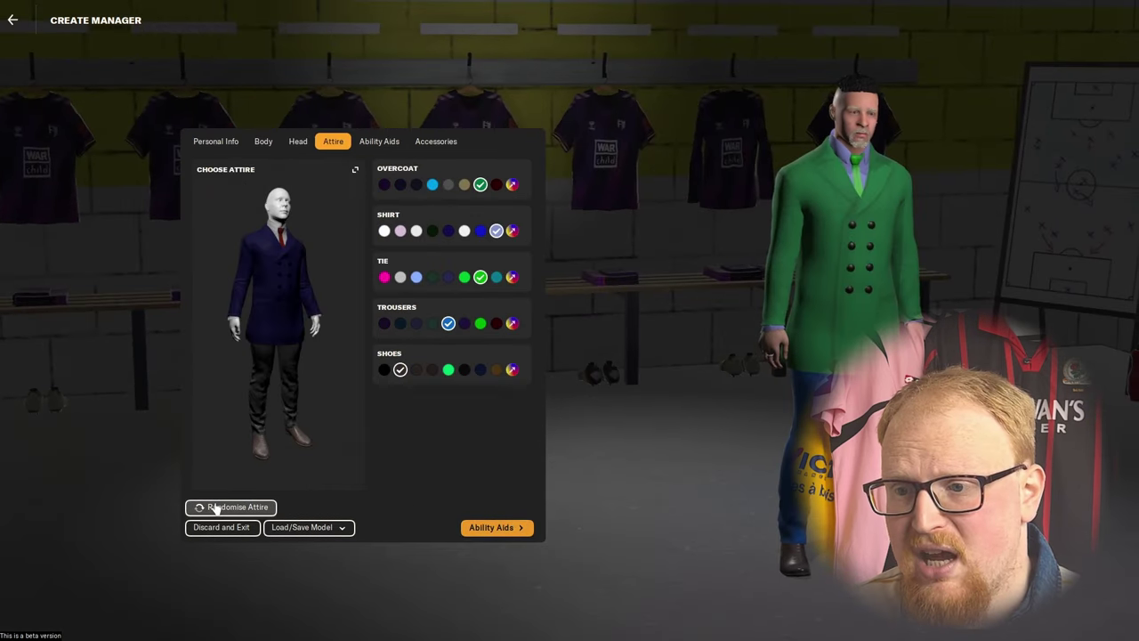
left_click(500, 526)
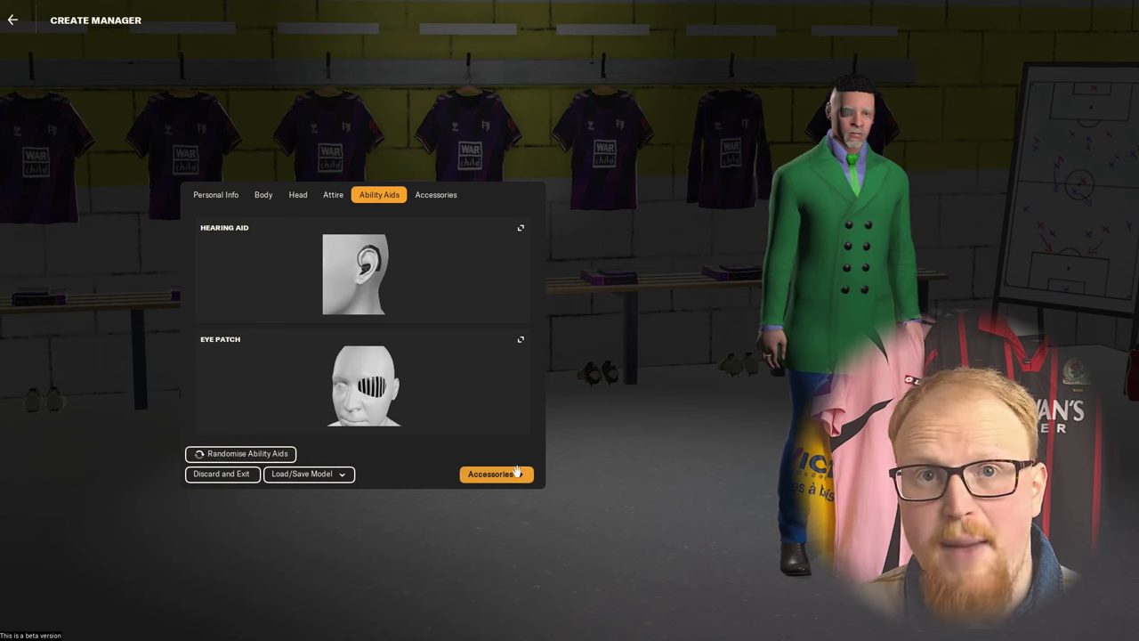
left_click(504, 475)
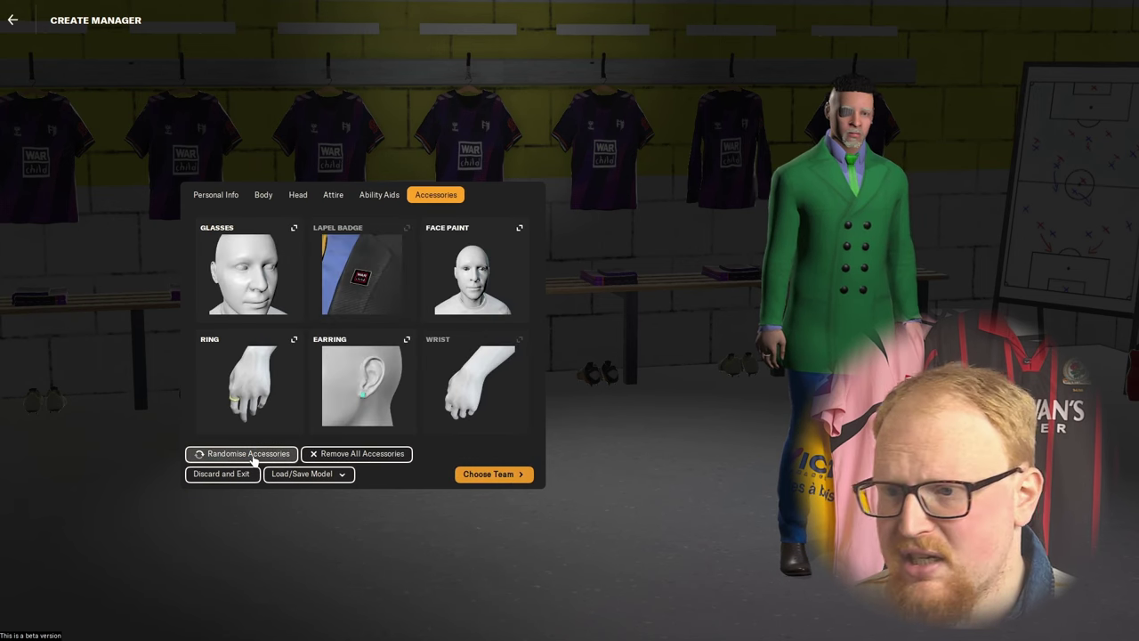
left_click(214, 455)
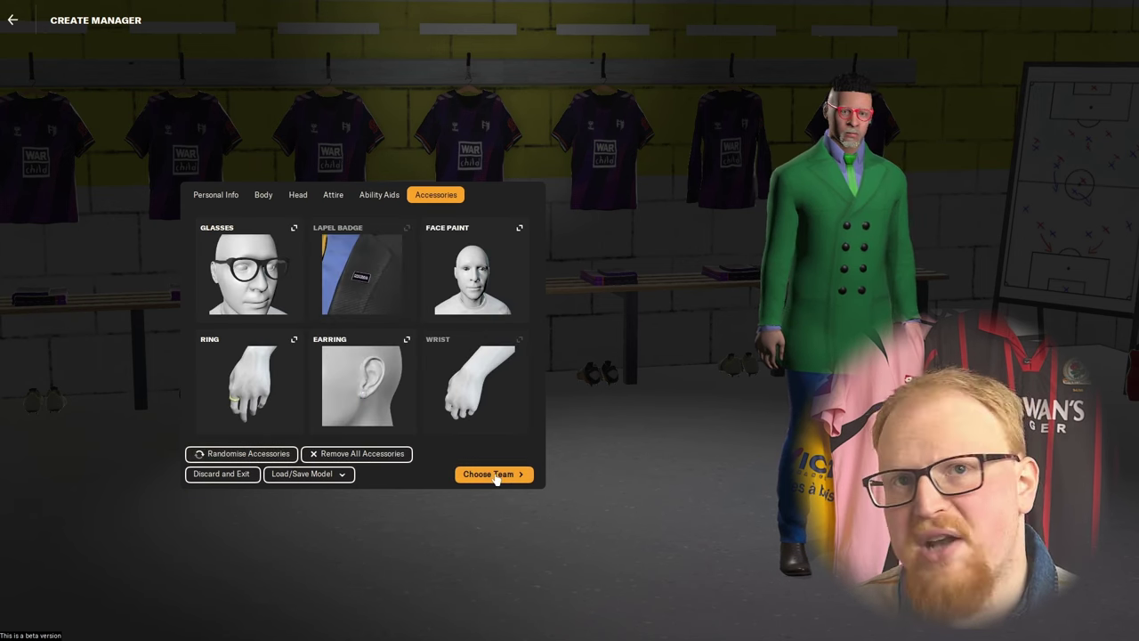
left_click(494, 474)
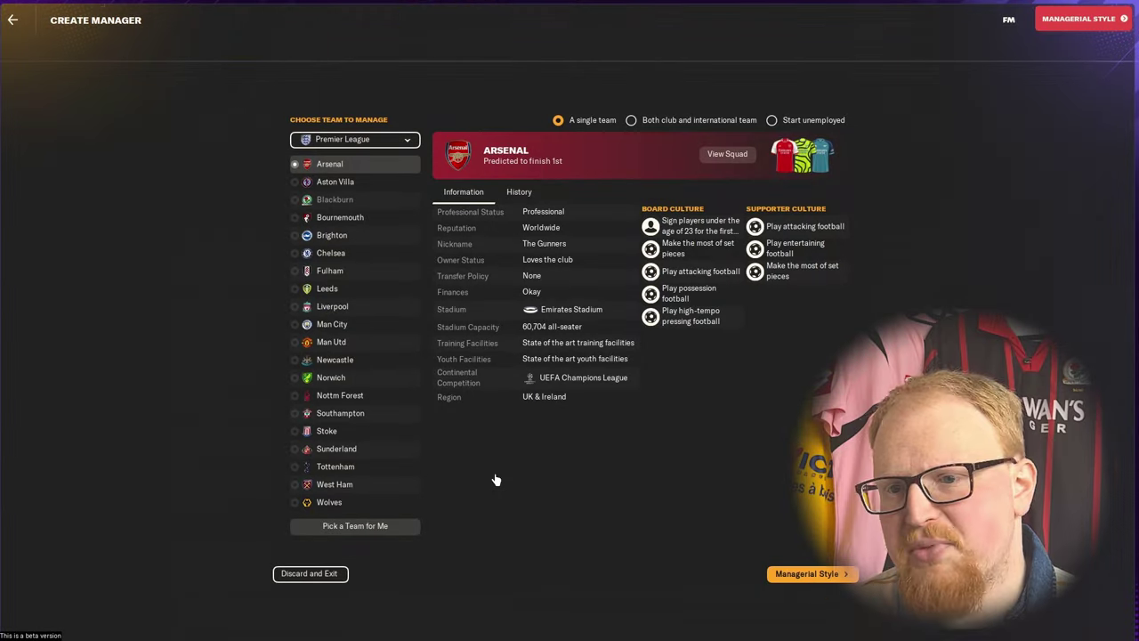
Set the manager to start unemployed, accept the default managerial style, and start playing without adding another manager.
left_click(792, 123)
left_click(1065, 26)
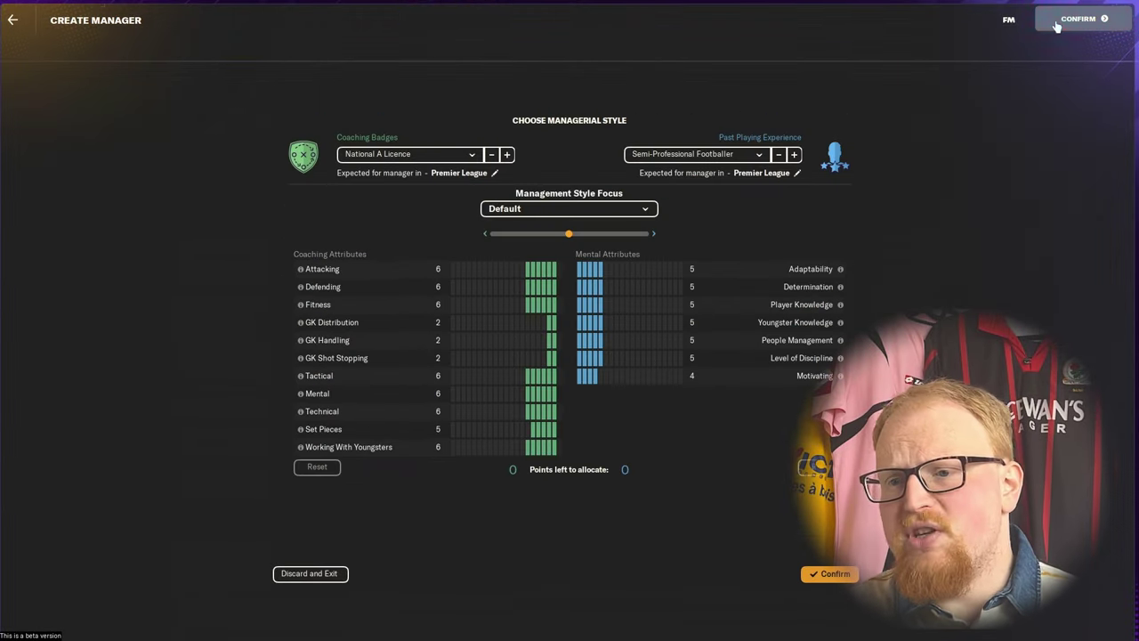
left_click(1073, 21)
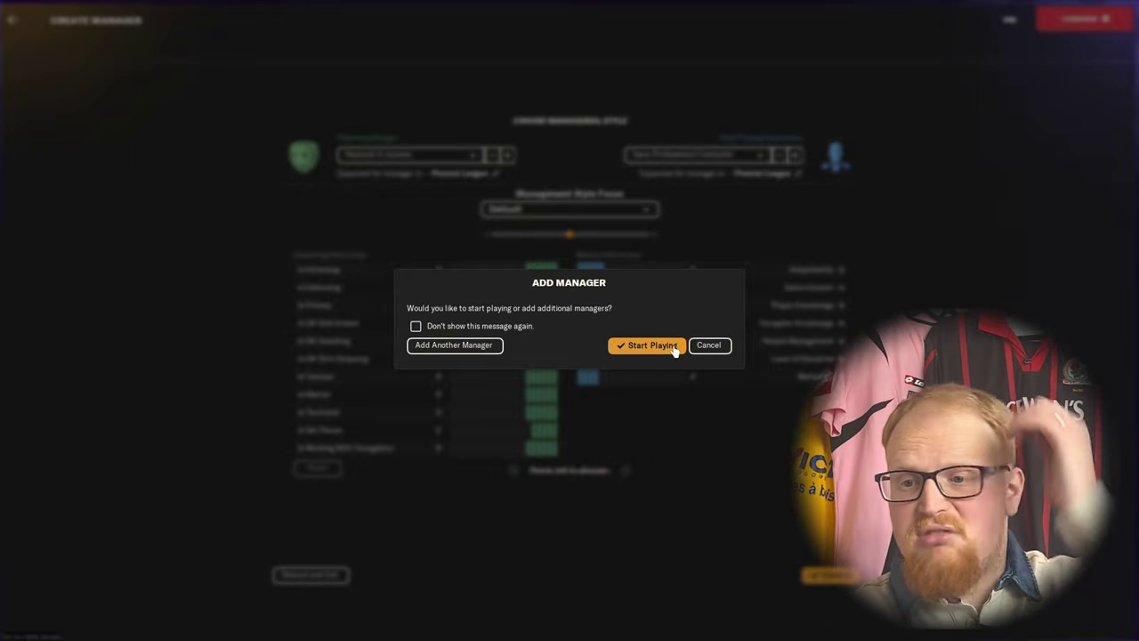
left_click(674, 348)
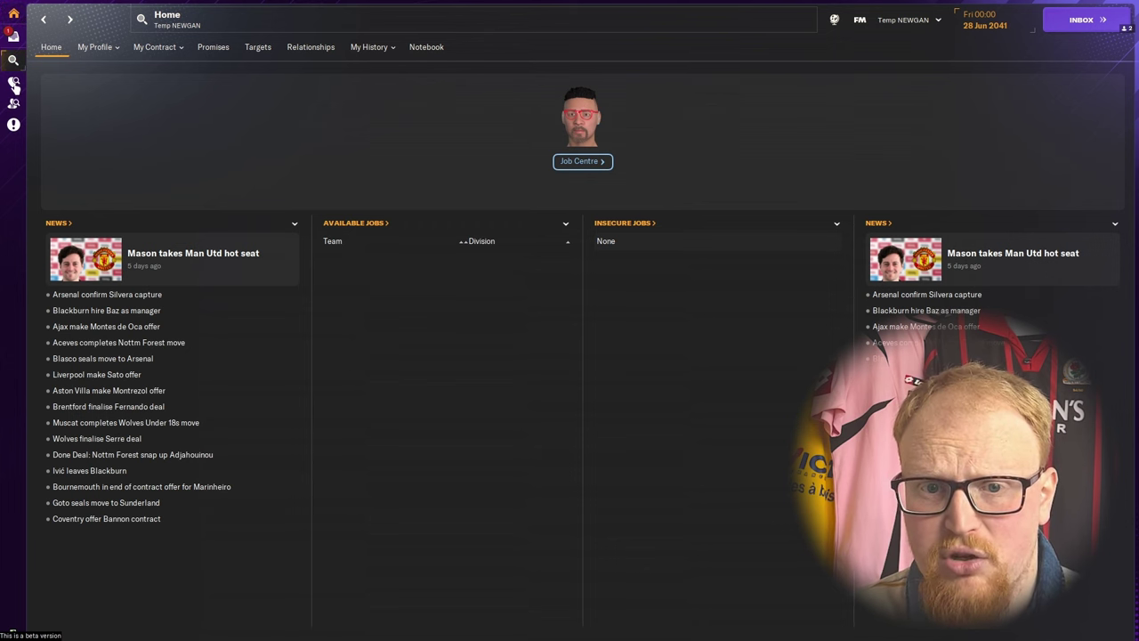
From a new player search, import the "is newgen search filter" into the managed filters.
left_click(14, 82)
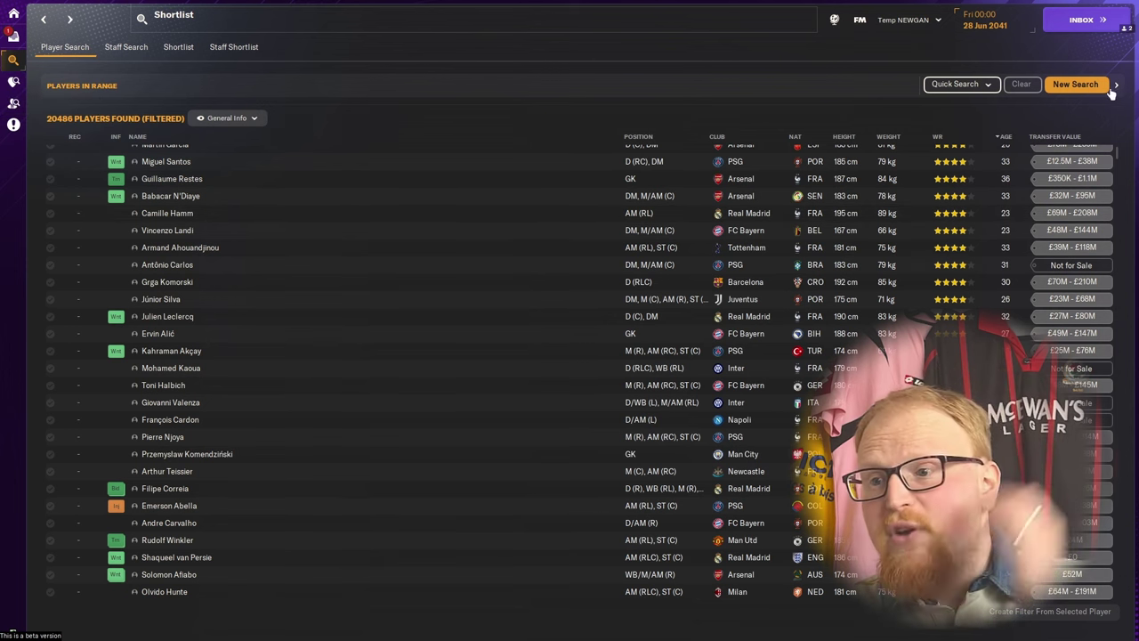
left_click(1075, 84)
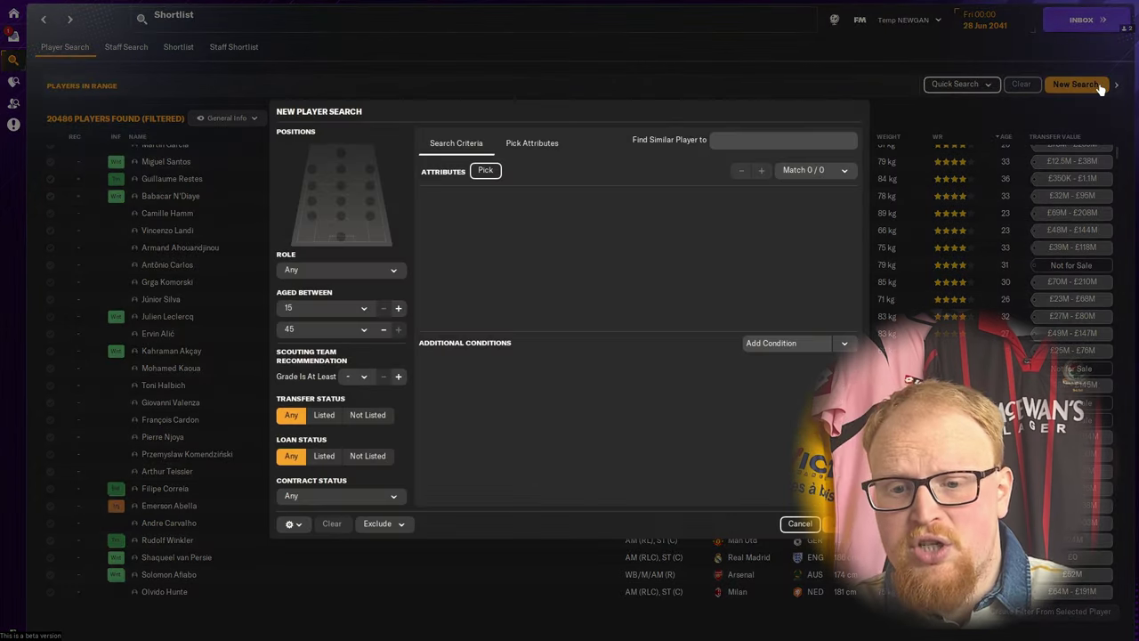
left_click(293, 525)
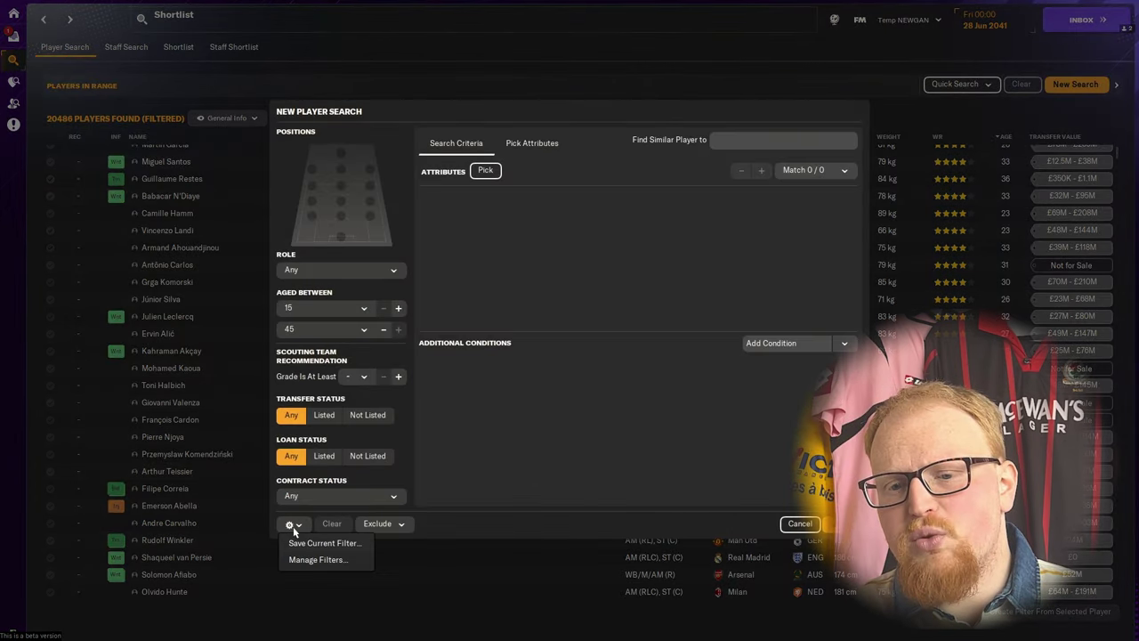
left_click(302, 562)
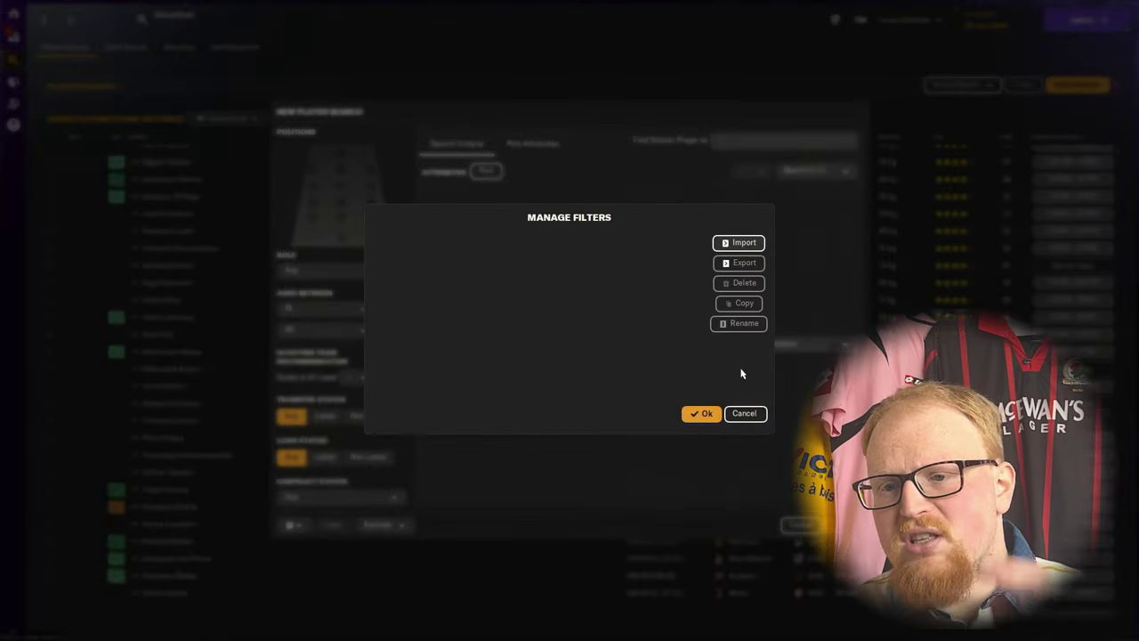
left_click(738, 243)
left_click(394, 253)
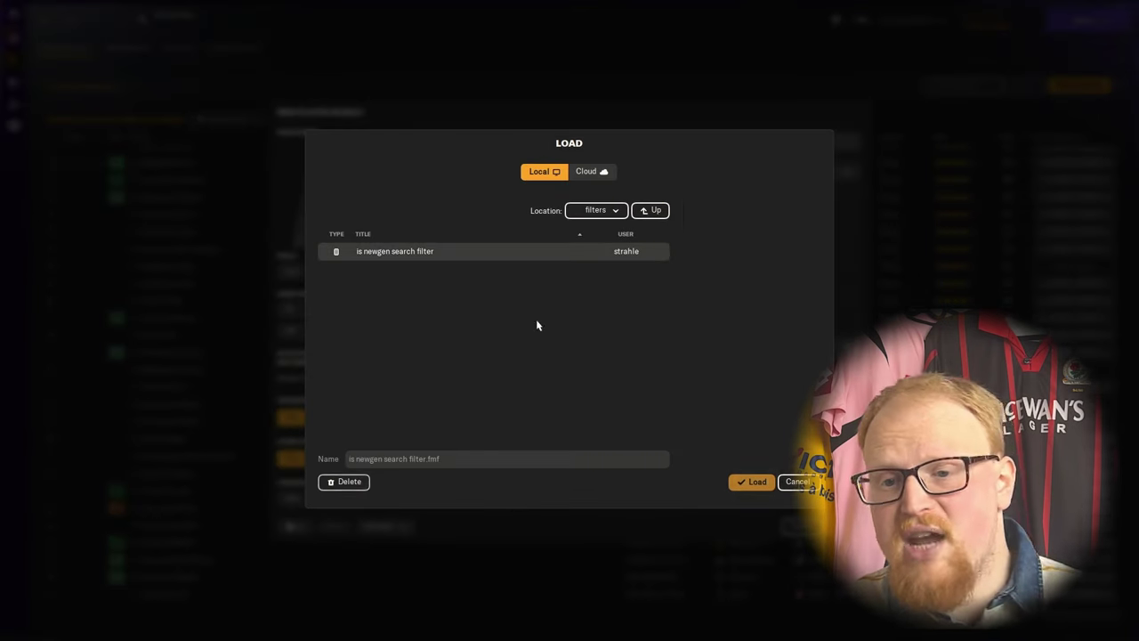
left_click(752, 482)
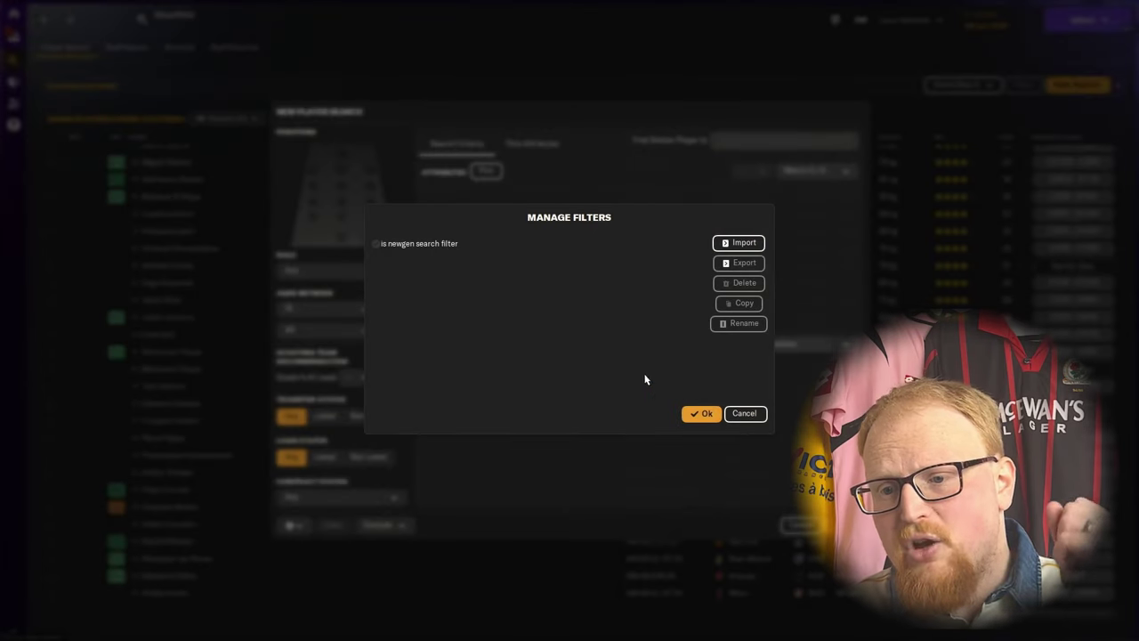
left_click(565, 245)
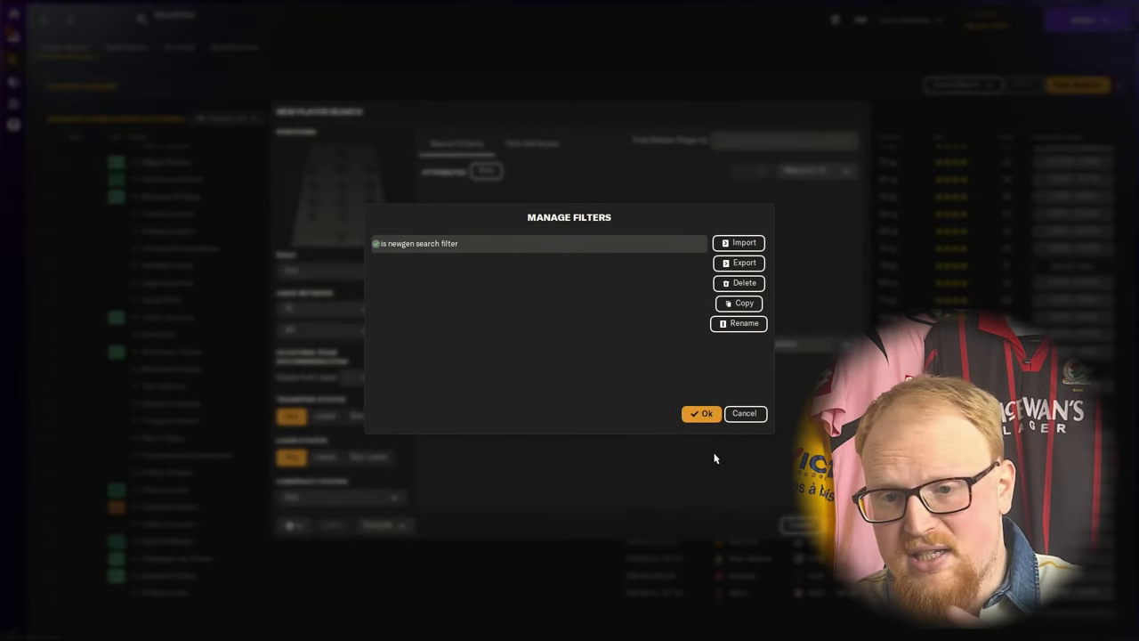
left_click(693, 413)
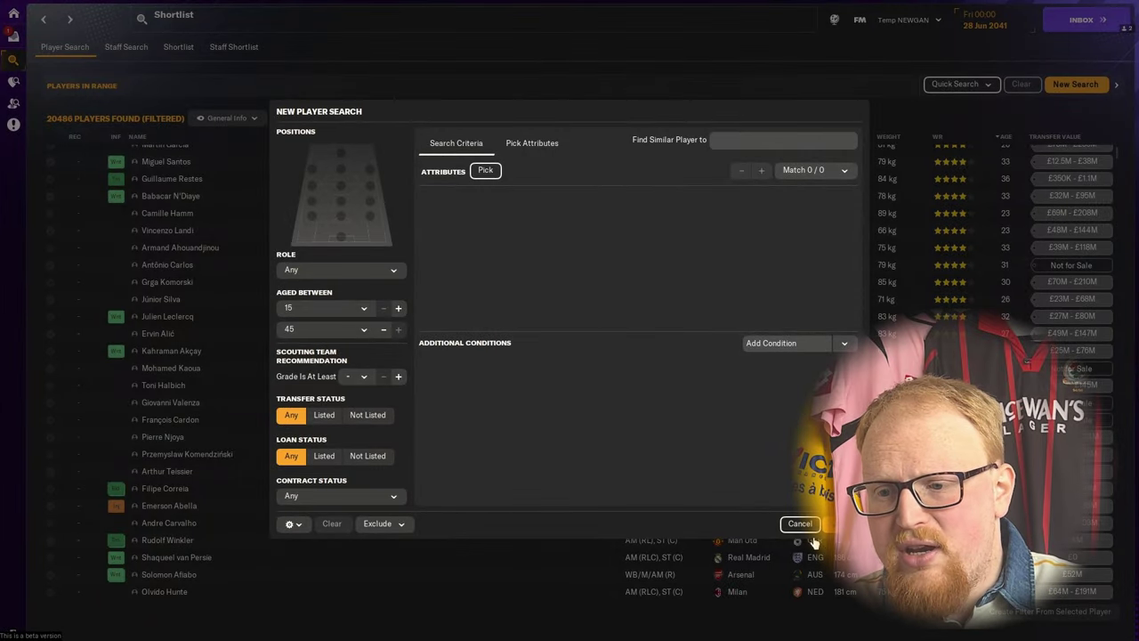
key("Escape")
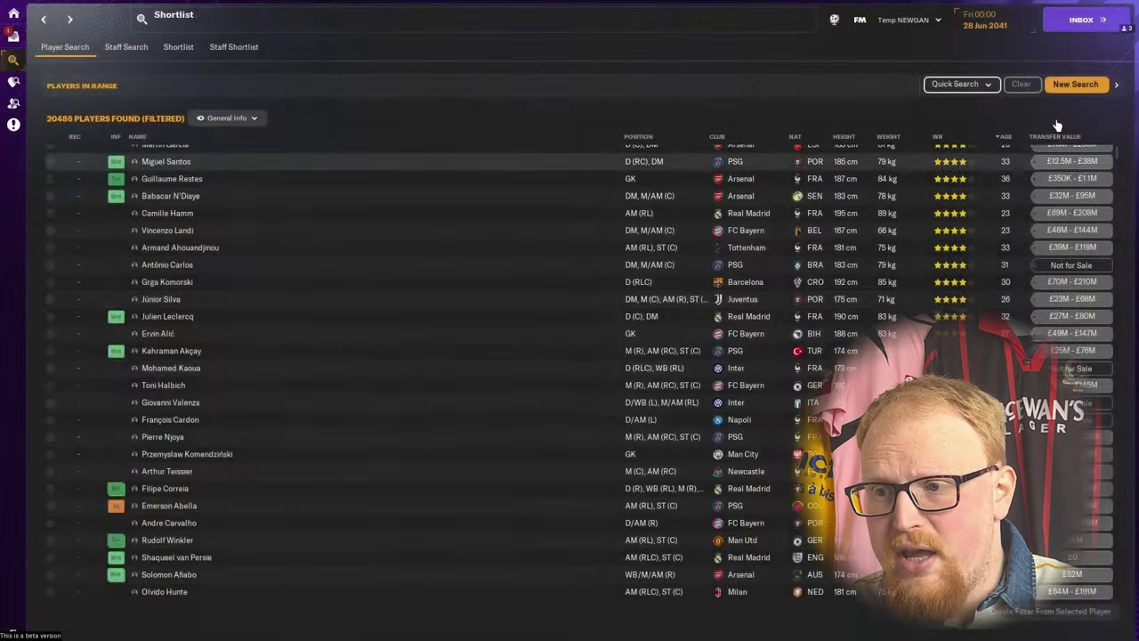
left_click(986, 85)
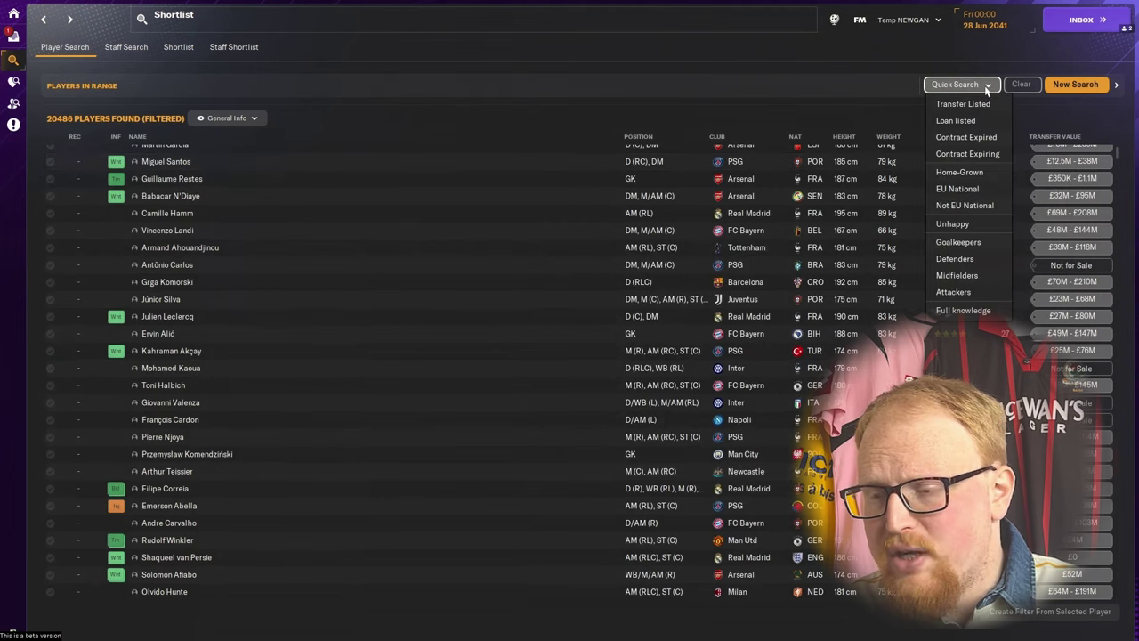
left_click(1097, 102)
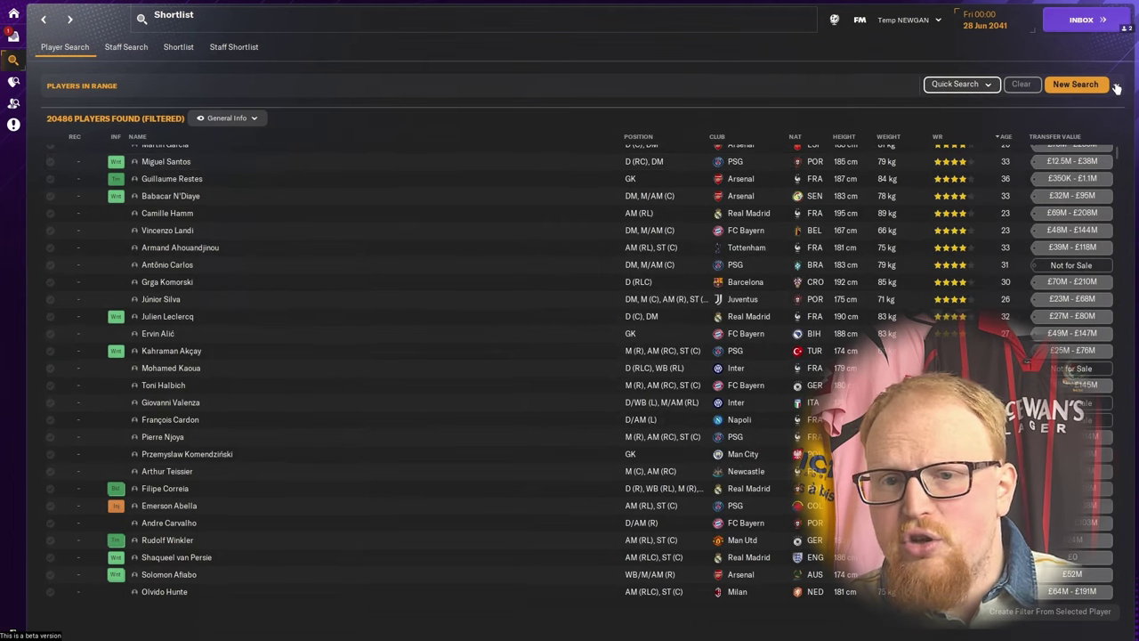
Apply the "is newgen search filter" to a new player search without saving the current filter.
left_click(1090, 85)
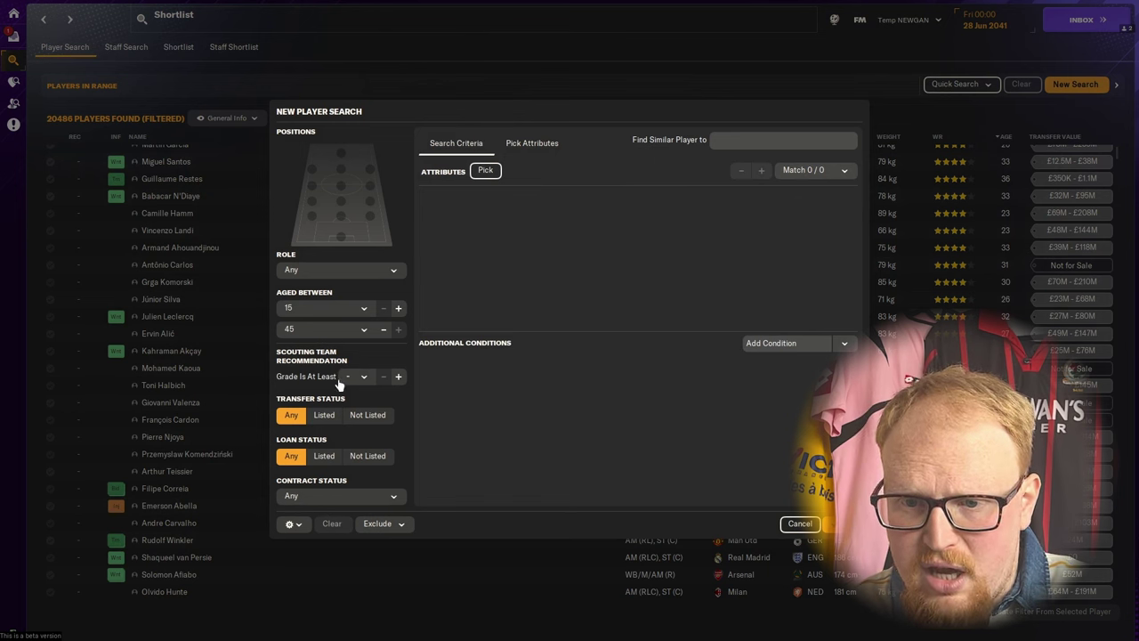
left_click(291, 524)
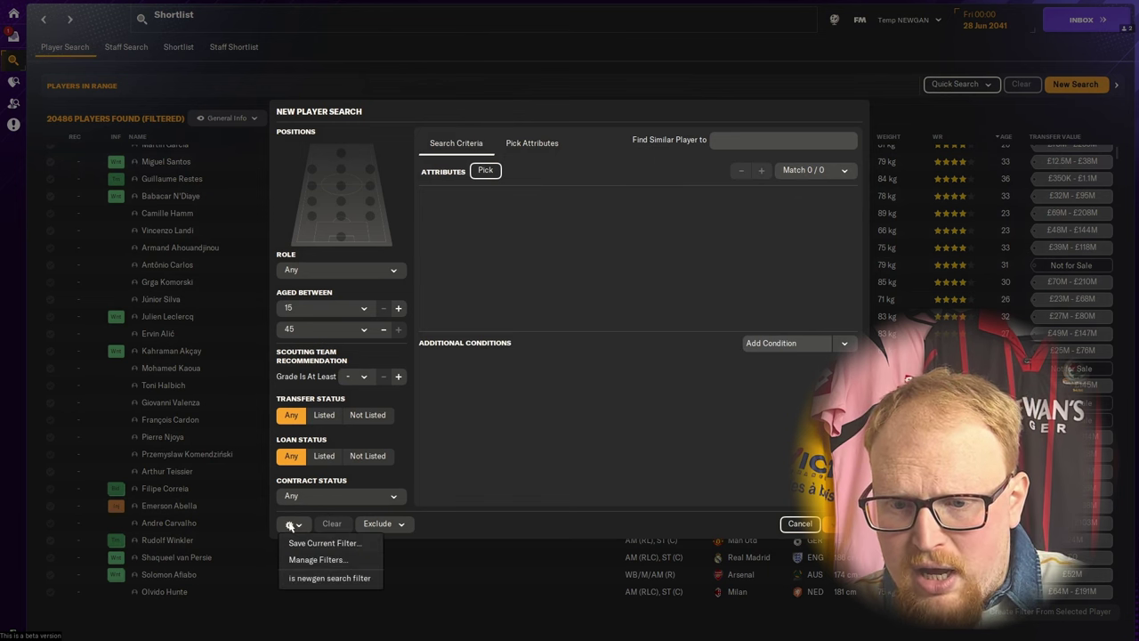
left_click(321, 578)
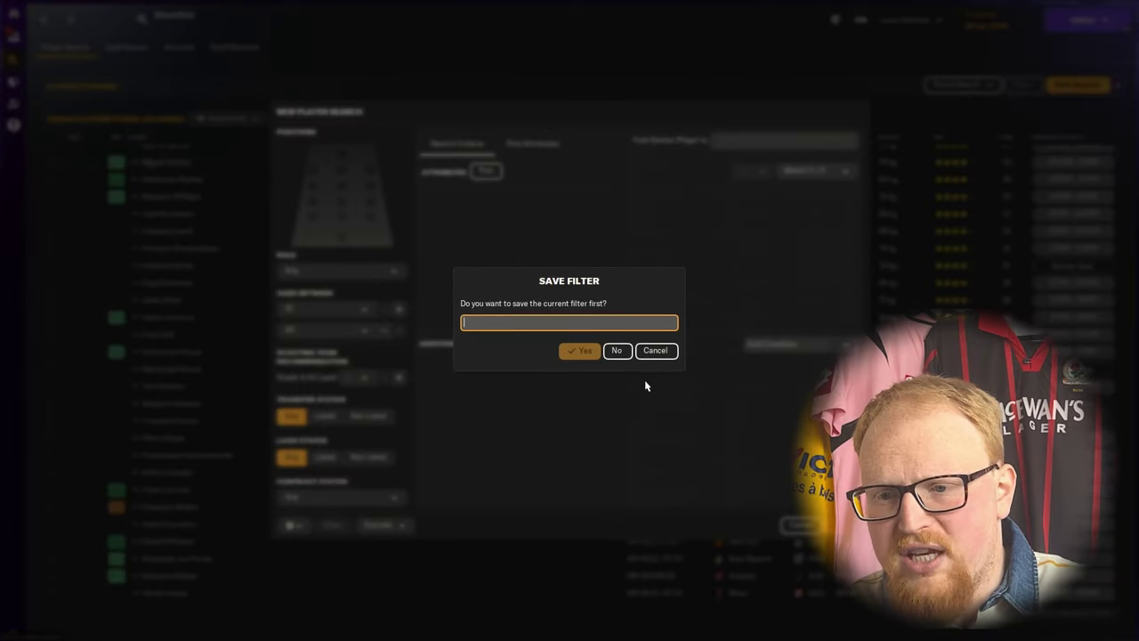
left_click(622, 352)
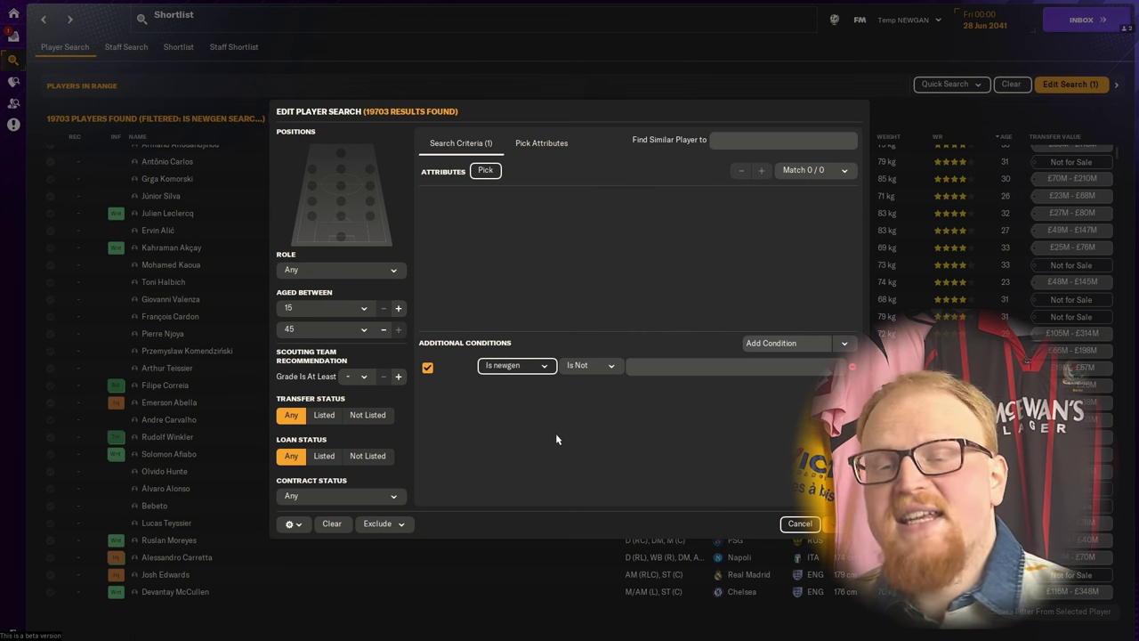
Check that own players and players out of scouting range are not excluded, and confirm the player search.
left_click(397, 524)
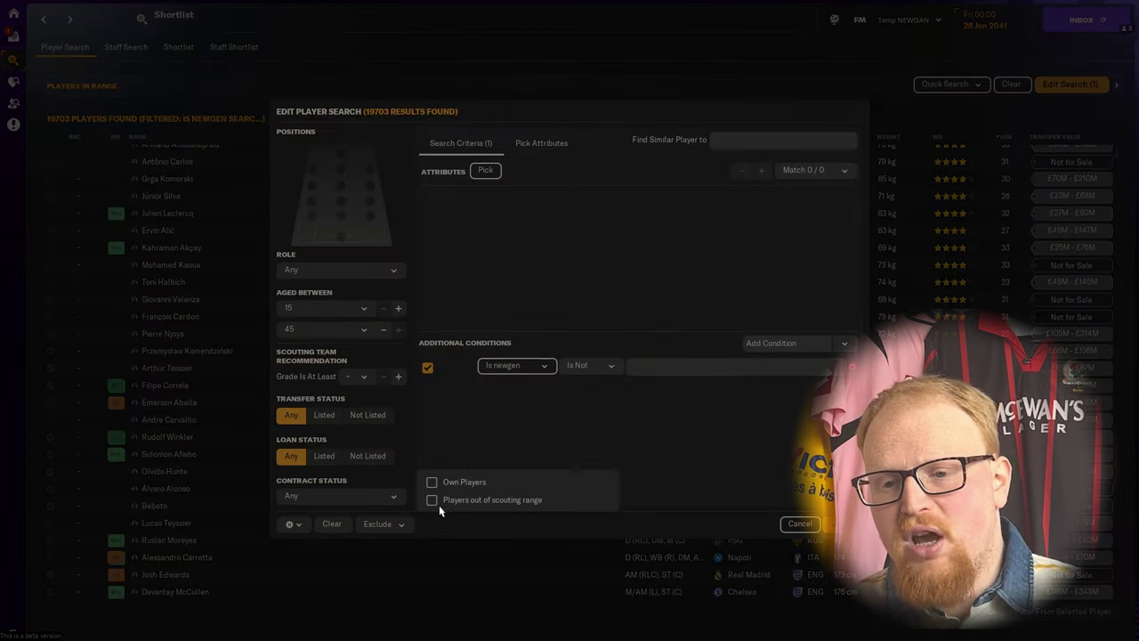
left_click(524, 442)
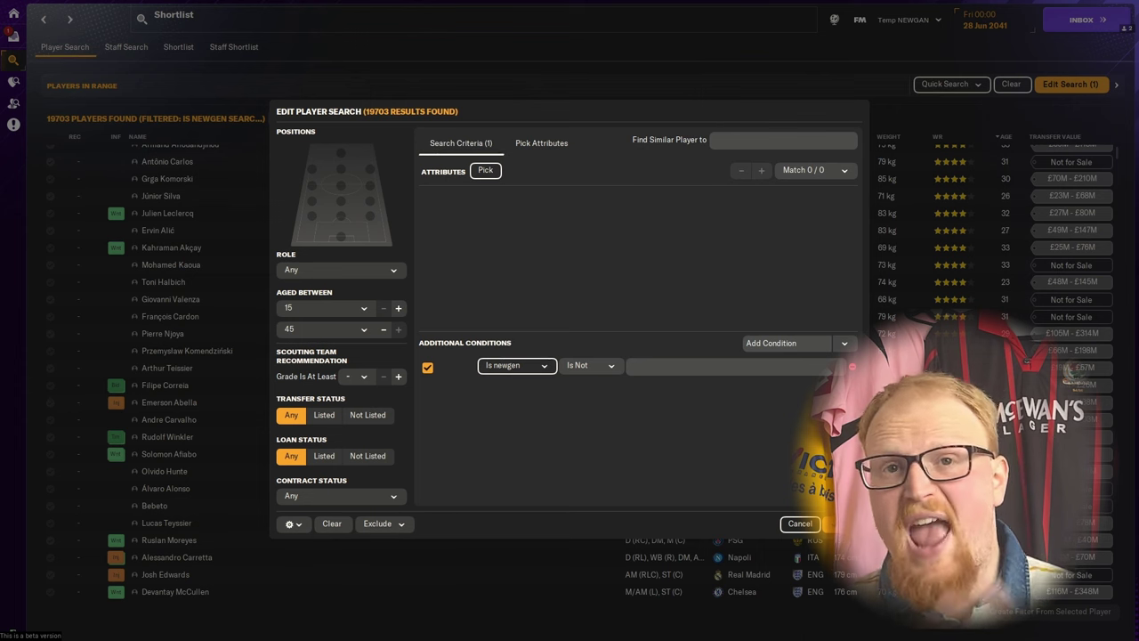
left_click(841, 523)
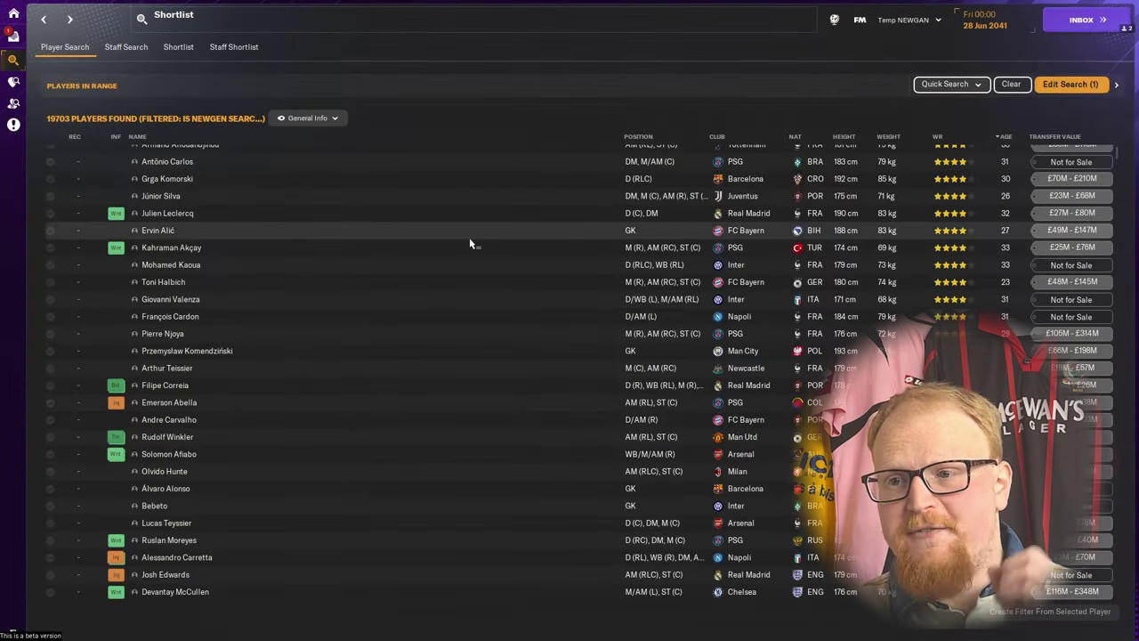
Import the "SCRIPT FACES player search" view and apply it to the filtered player list.
left_click(327, 121)
mouse_move(334, 139)
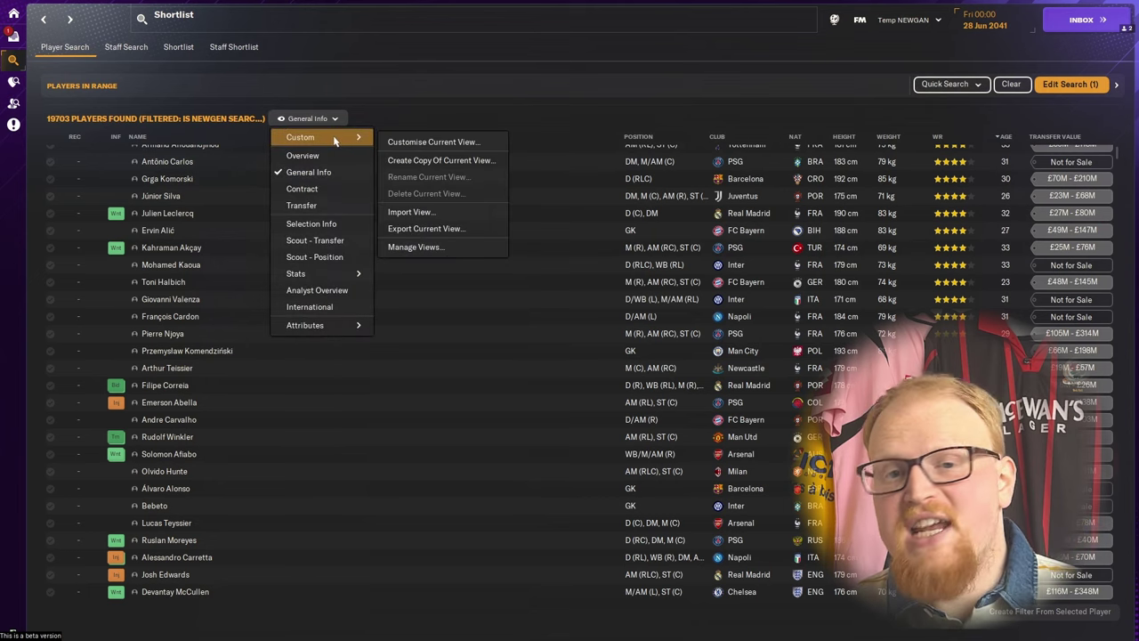
left_click(411, 213)
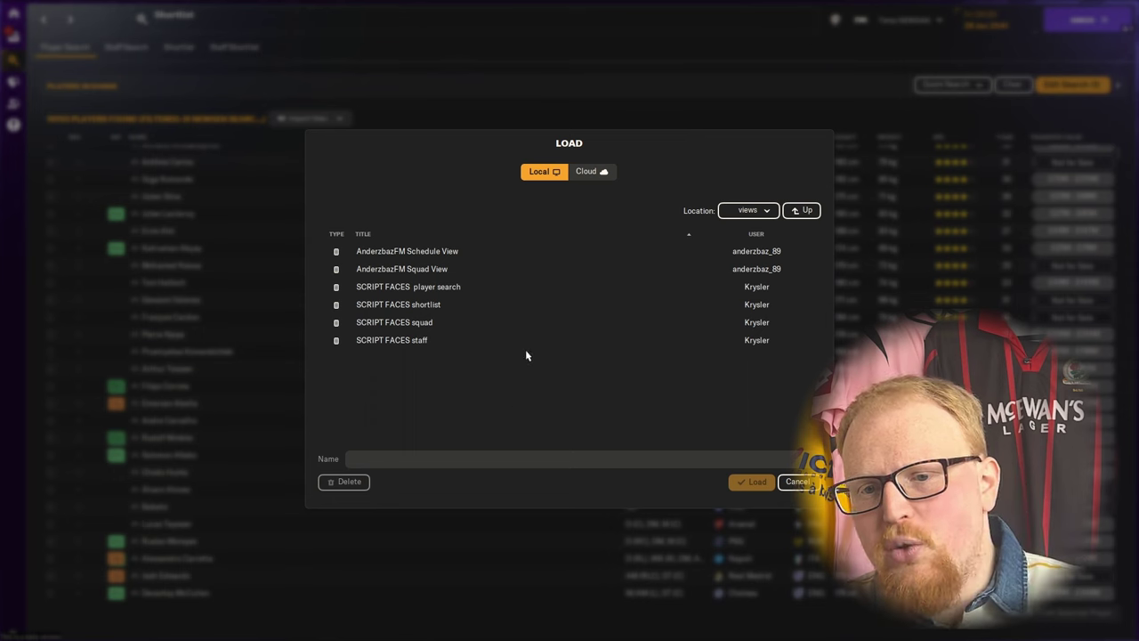
left_click(452, 286)
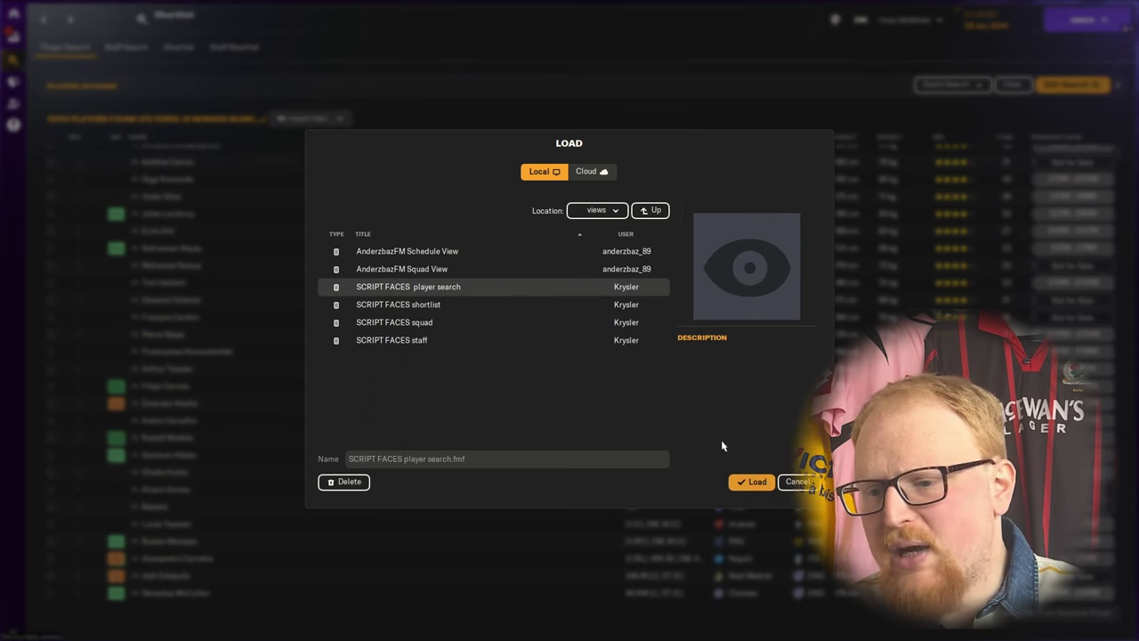
left_click(754, 483)
left_click(653, 346)
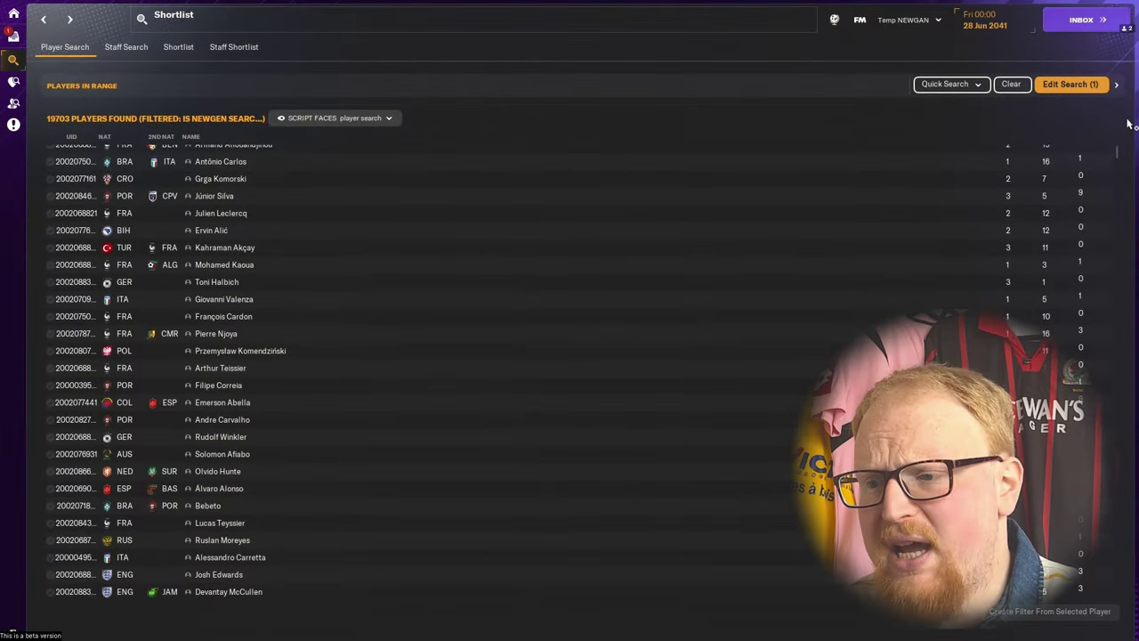
Select every player in the filtered list, starting from the first row.
scroll(1117, 131, "up", 5)
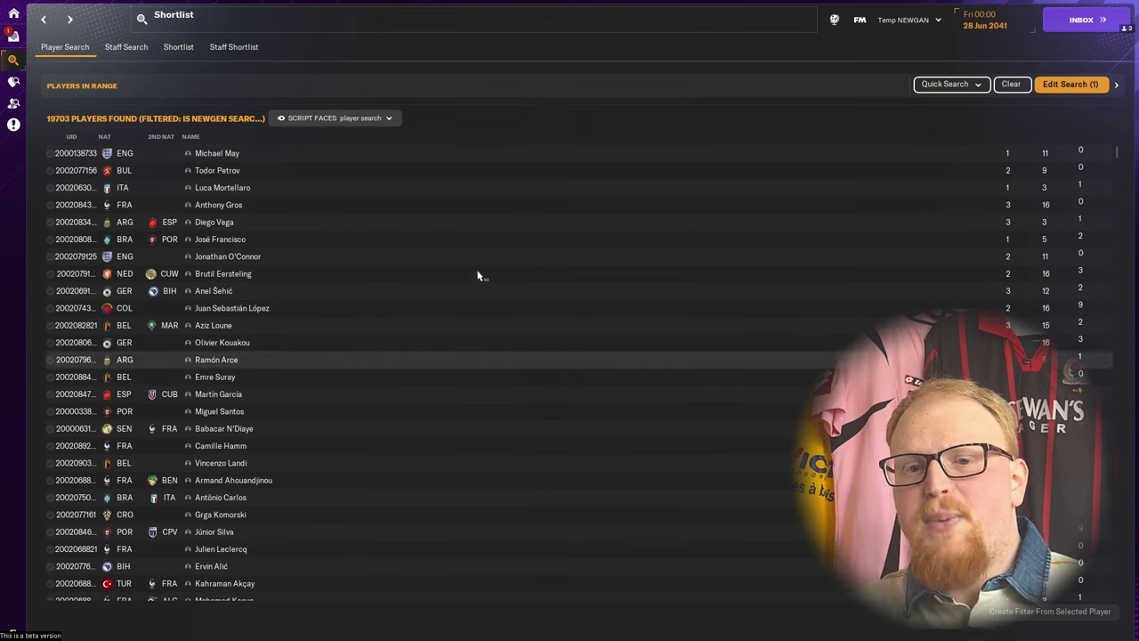
left_click(467, 154)
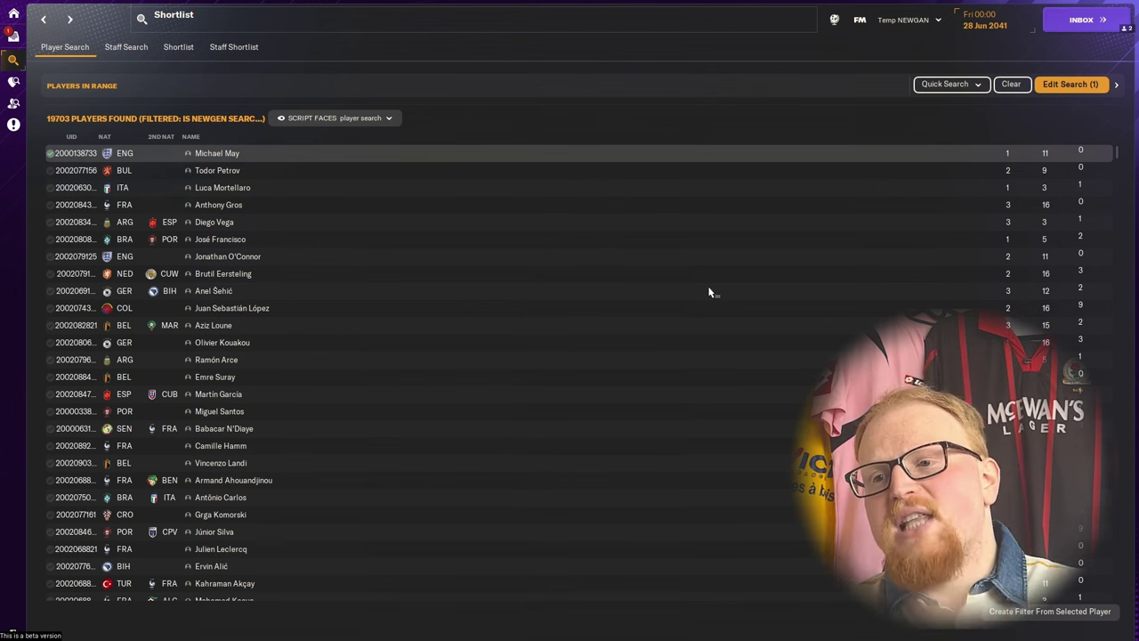
key("ctrl+a")
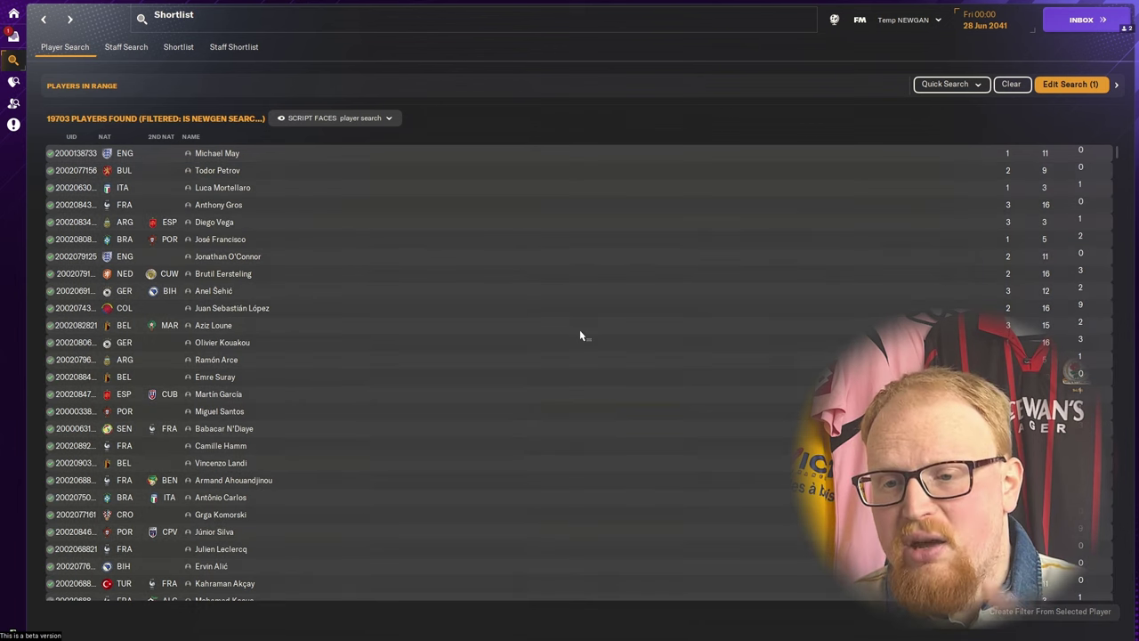
Print the selected newgen player list to a text file.
left_click(861, 22)
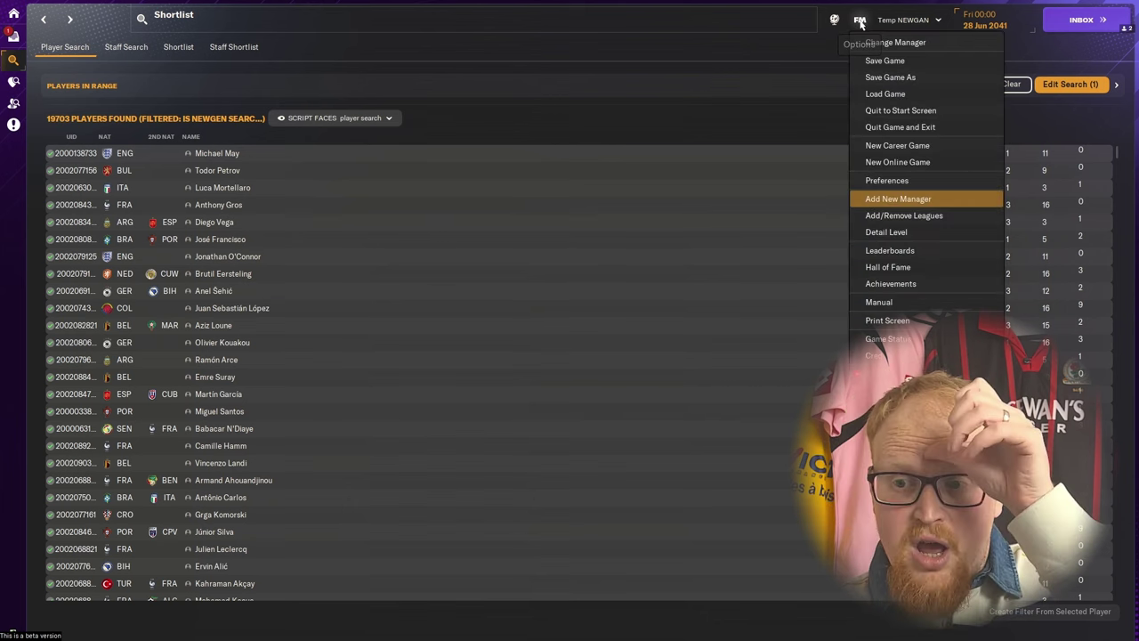
left_click(905, 322)
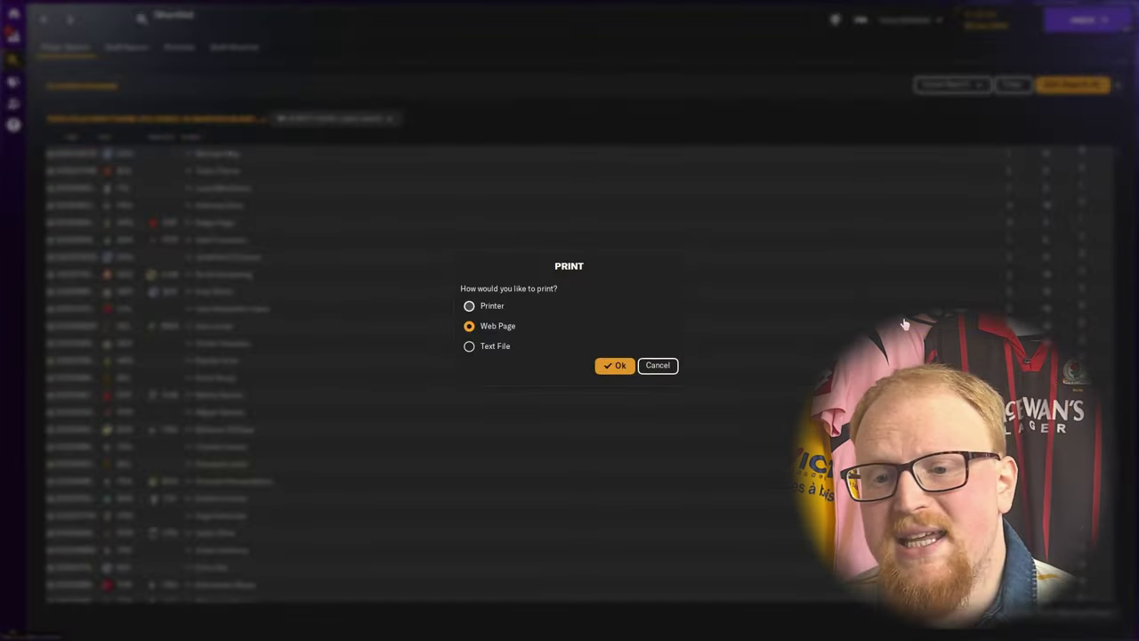
left_click(494, 349)
left_click(614, 367)
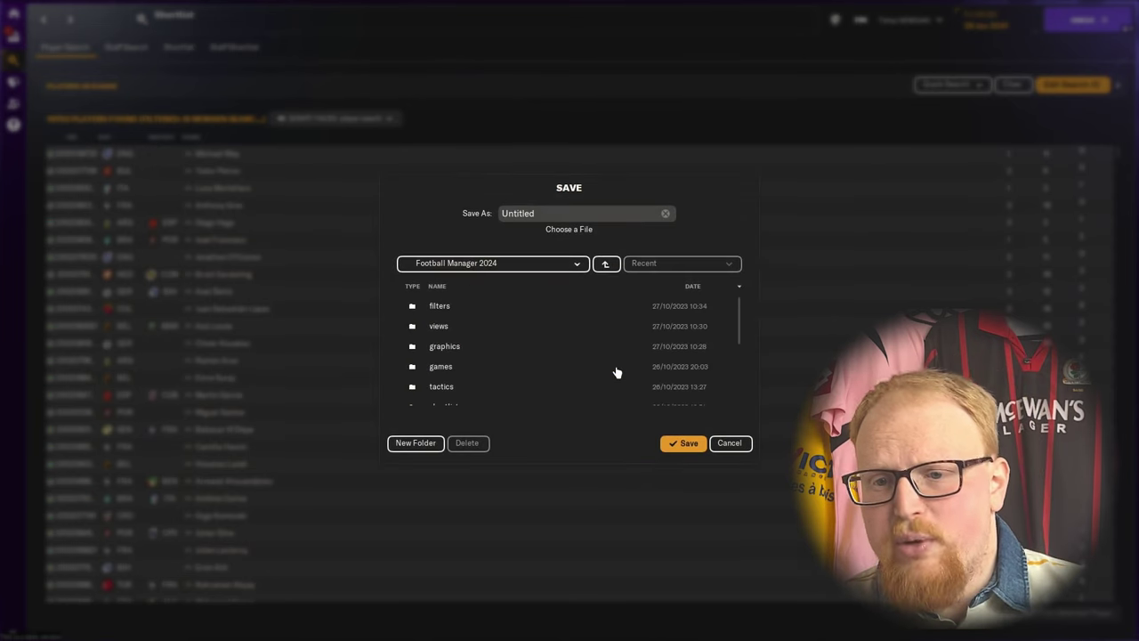
Save the printed player list as newgantest in the newgan faces folder inside graphics.
double_click(540, 355)
left_click(463, 307)
double_click(463, 307)
left_click(563, 210)
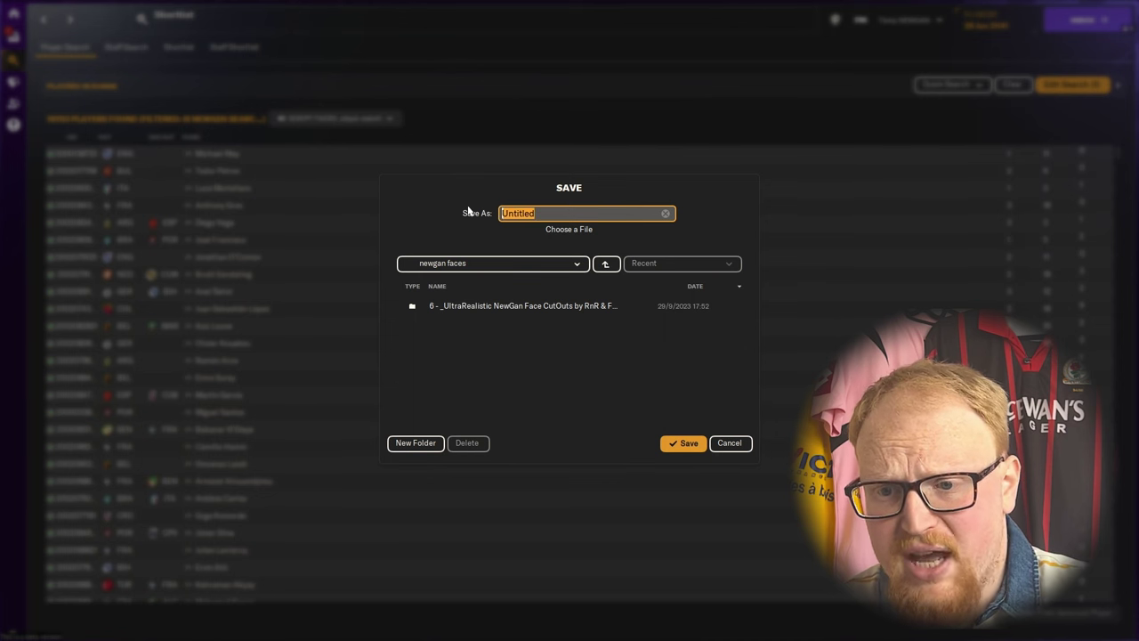
type("newgantest")
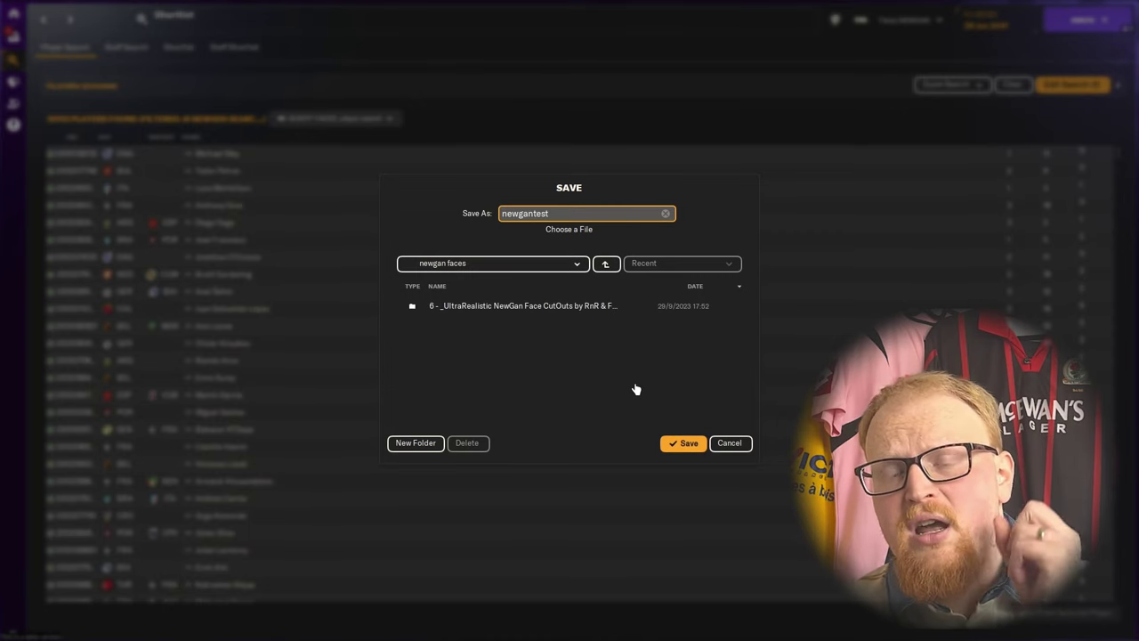
key("Return")
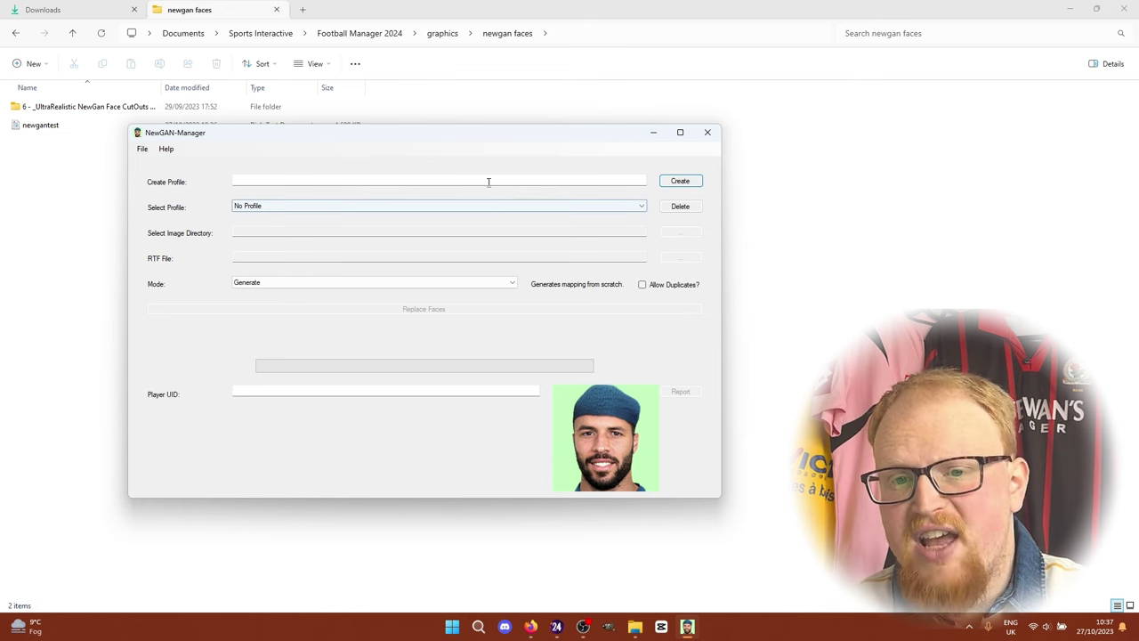
Switch to NewGAN-Manager, create a profile named Test and select it as the active profile.
left_click(536, 206)
left_click(535, 205)
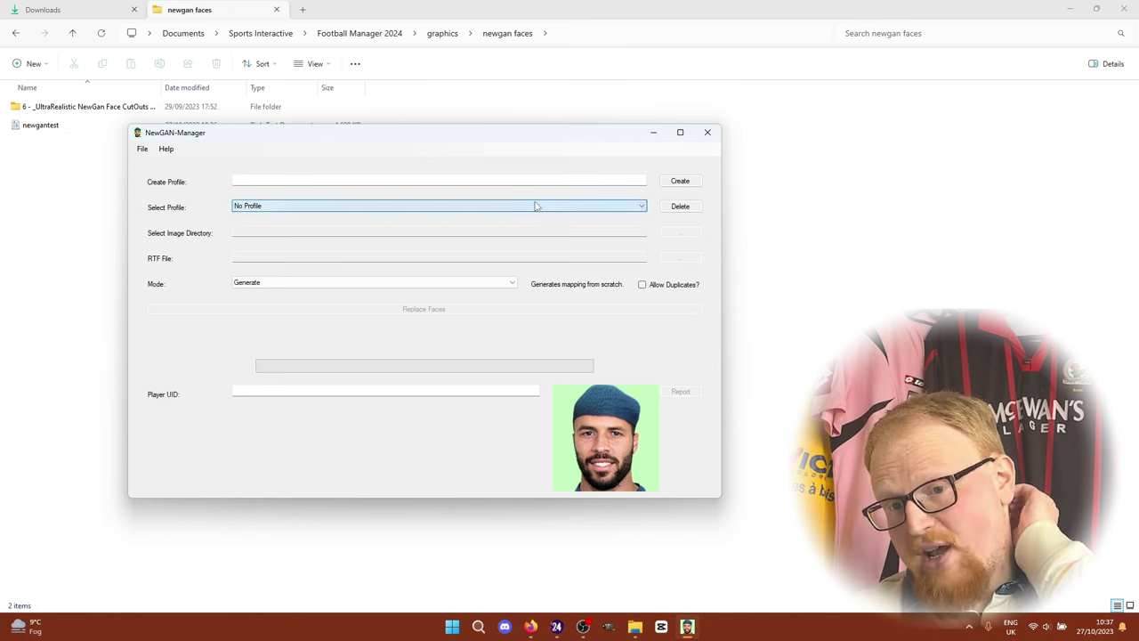
left_click(518, 183)
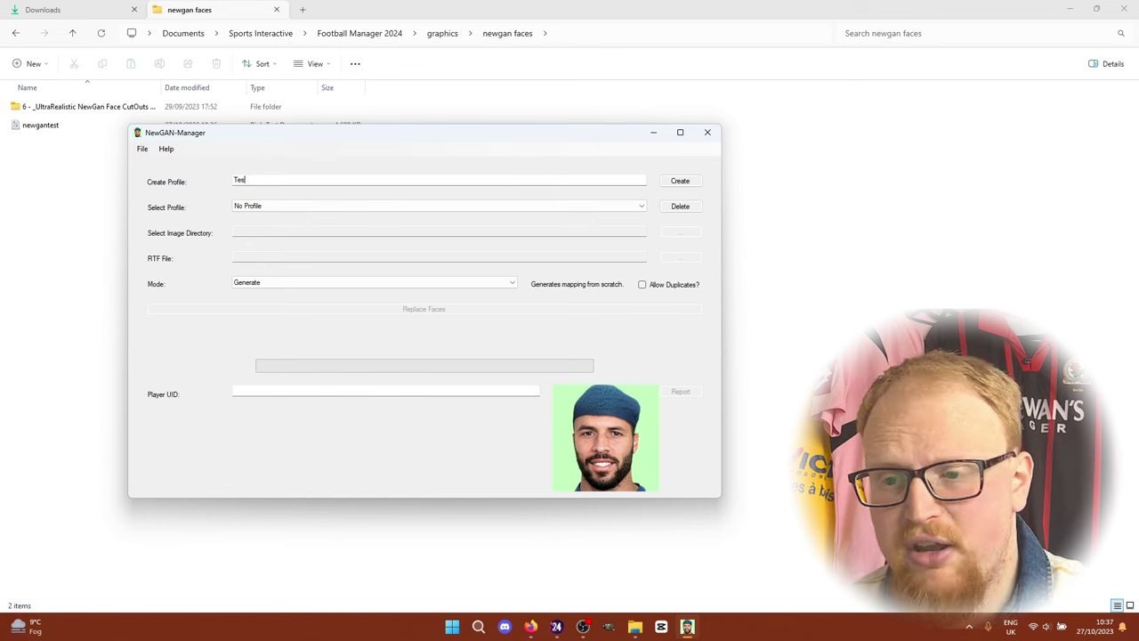
left_click(696, 185)
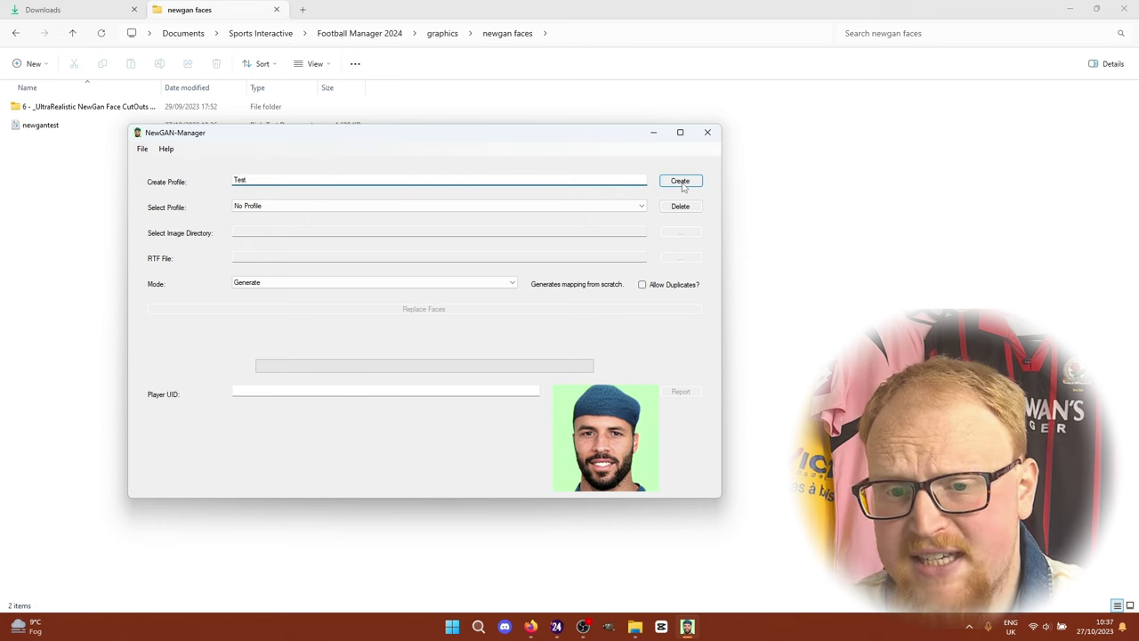
left_click(599, 210)
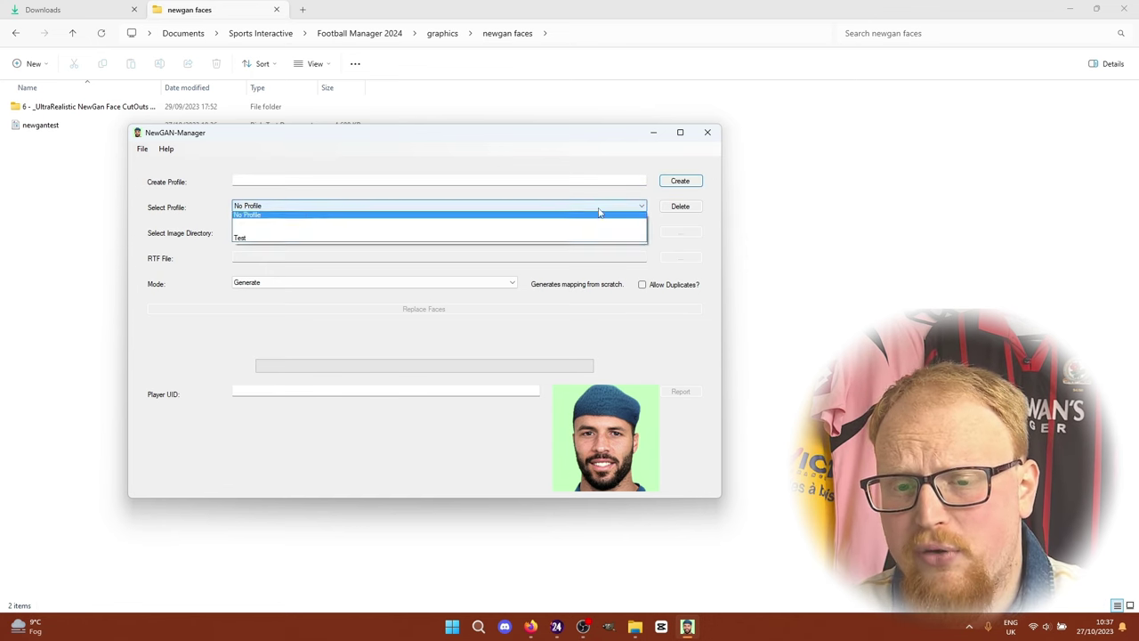
left_click(333, 238)
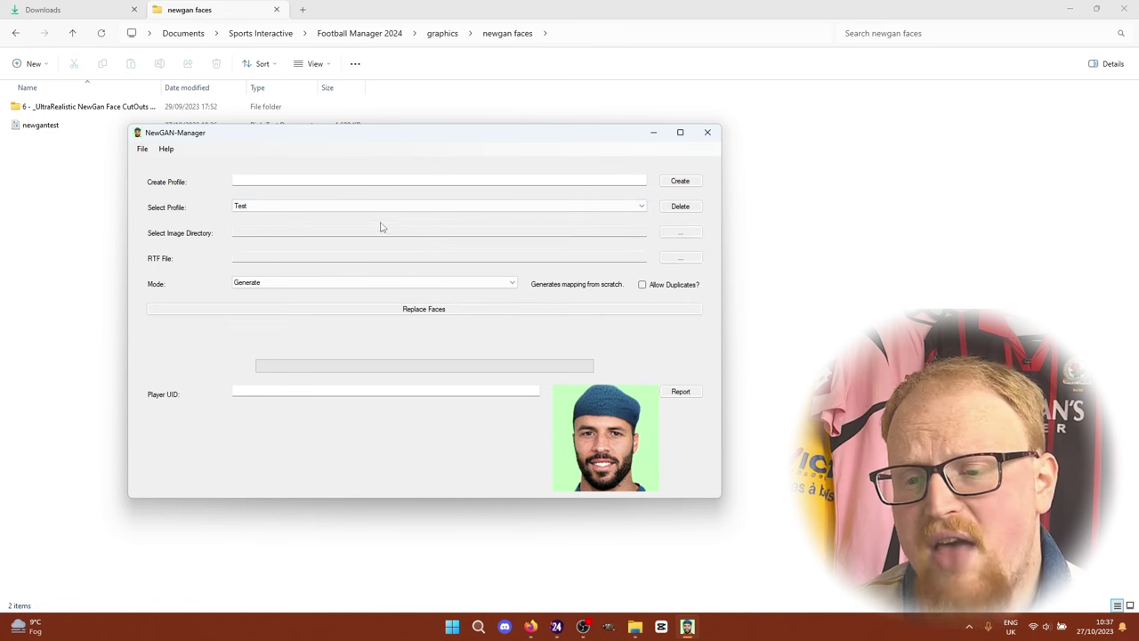
Set the UltraRealistic NewGan Face CutOuts folder as image directory and newgantest.rtf as RTF file, and replace the faces in Generate mode.
left_click(680, 231)
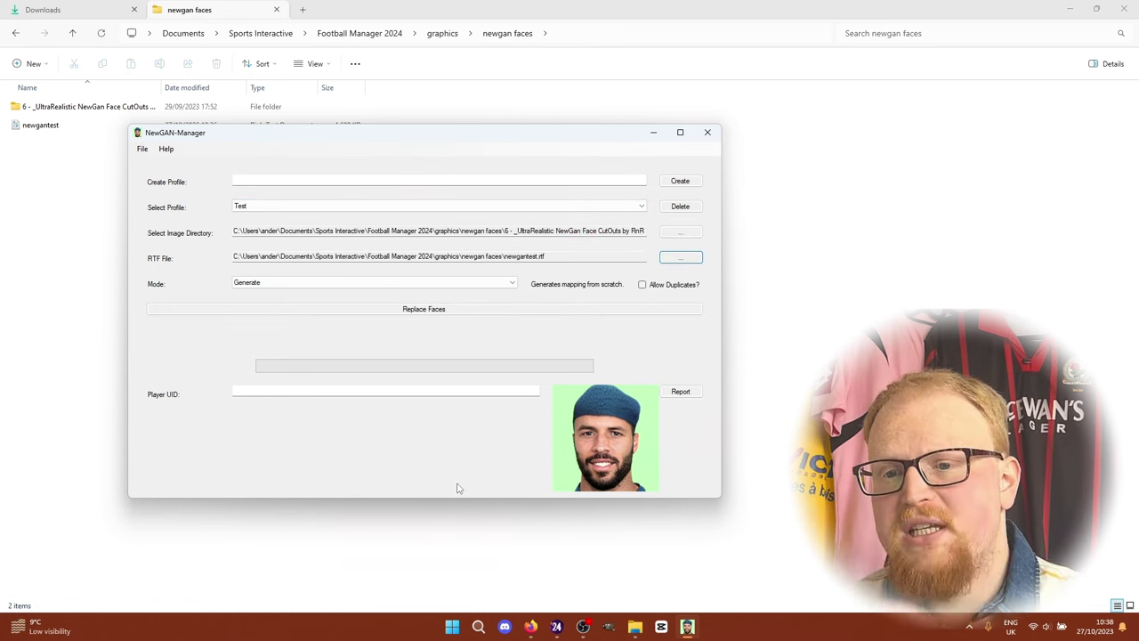
left_click(513, 284)
left_click(513, 284)
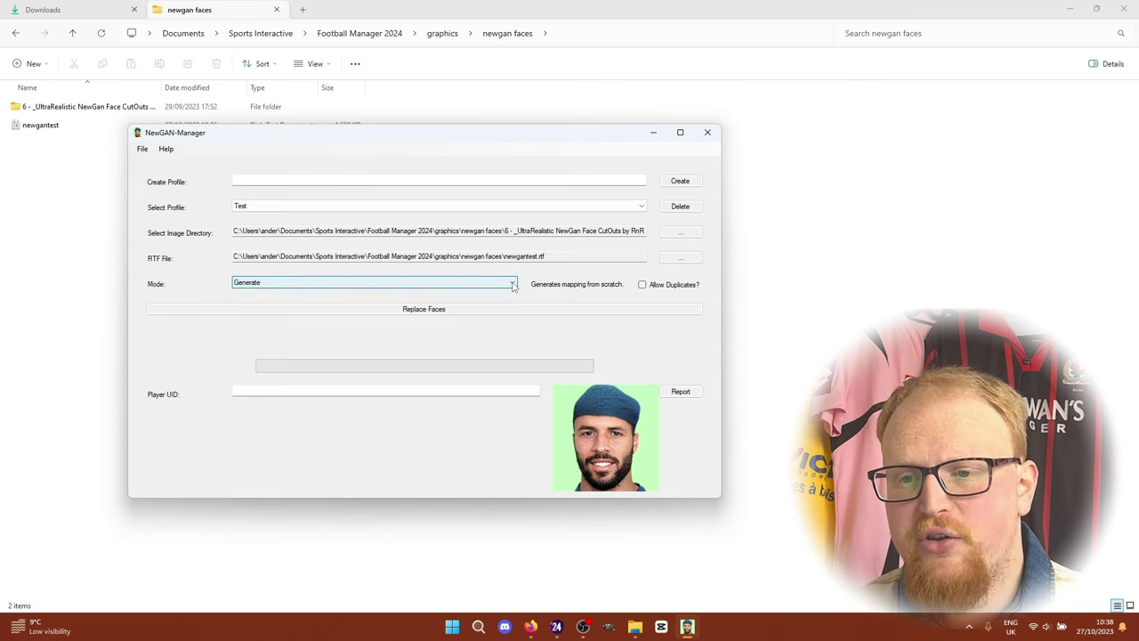
left_click(442, 310)
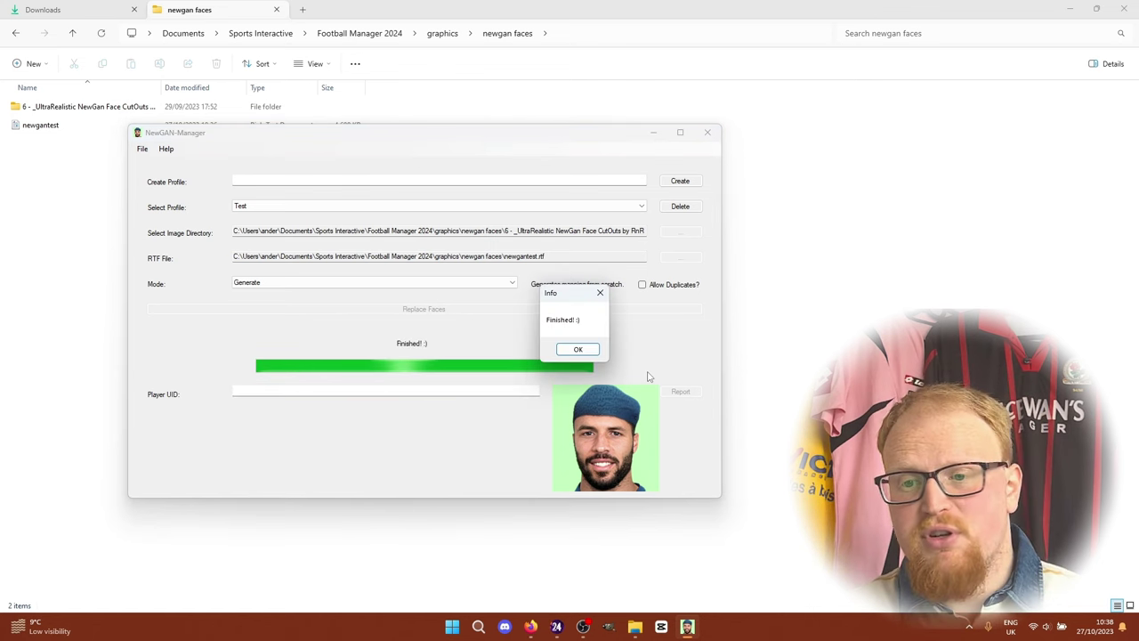
left_click(573, 351)
Switch to File Explorer and open the UltraRealistic NewGan Face CutOuts folder.
left_click(802, 247)
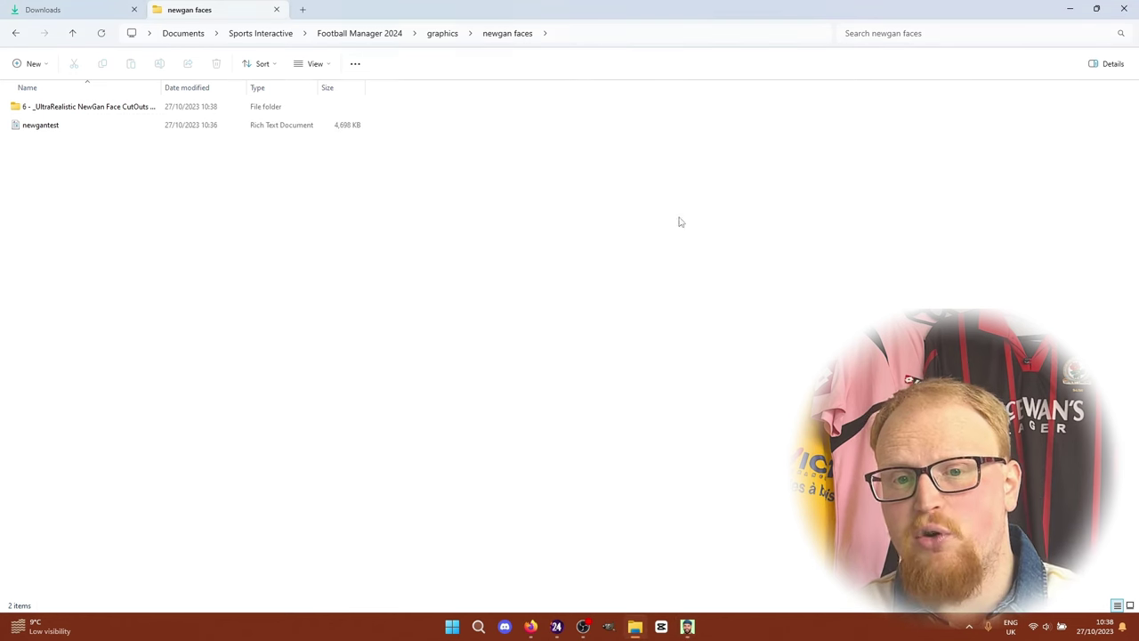
double_click(145, 113)
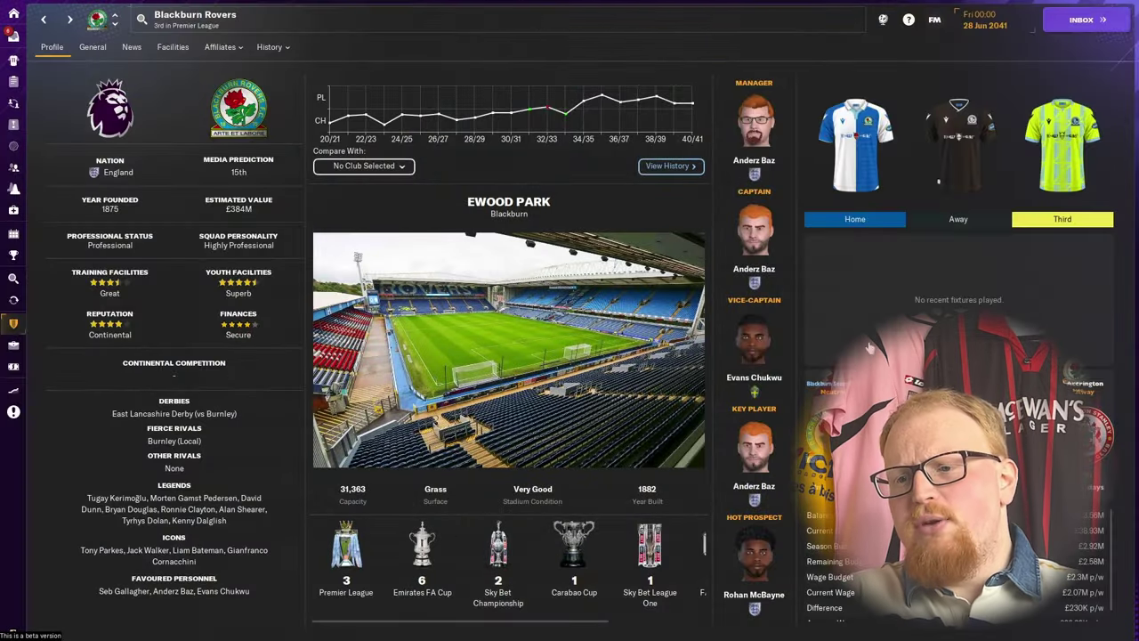
Switch to Football Manager 2024, check the skin caching and reload options in the advanced preferences, and reload the skin.
left_click(934, 19)
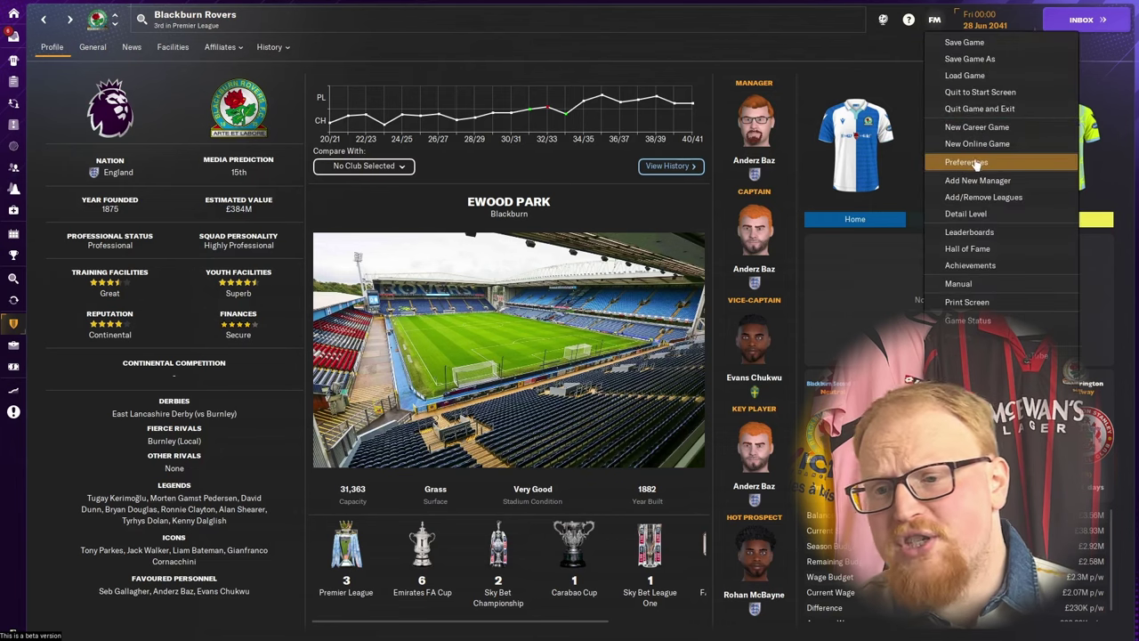
left_click(931, 169)
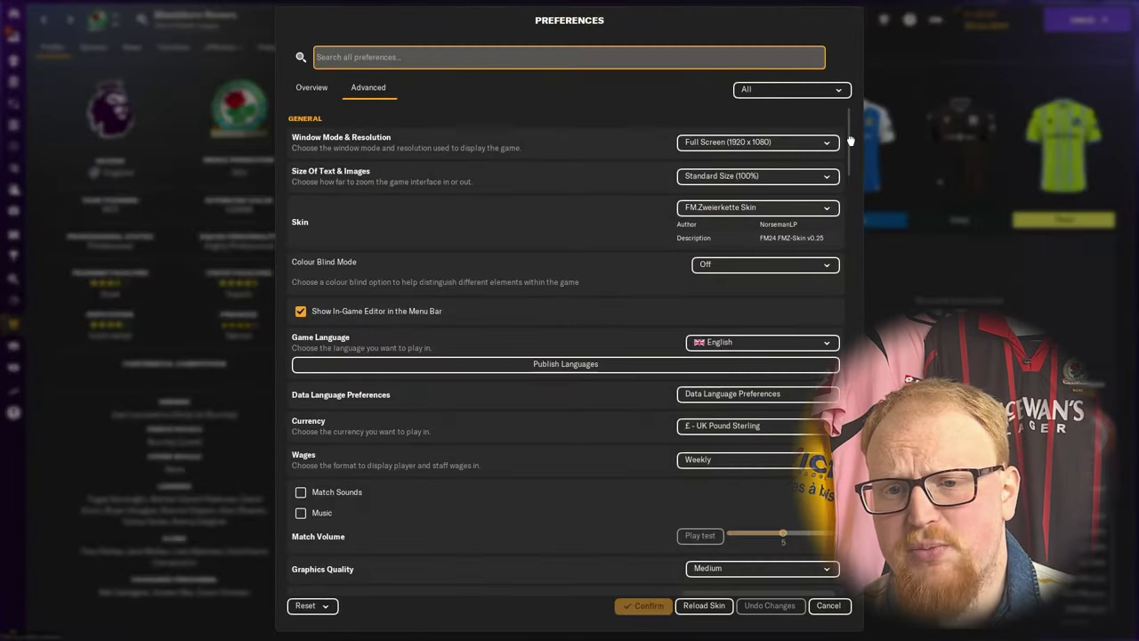
left_click_drag(849, 142, 854, 279)
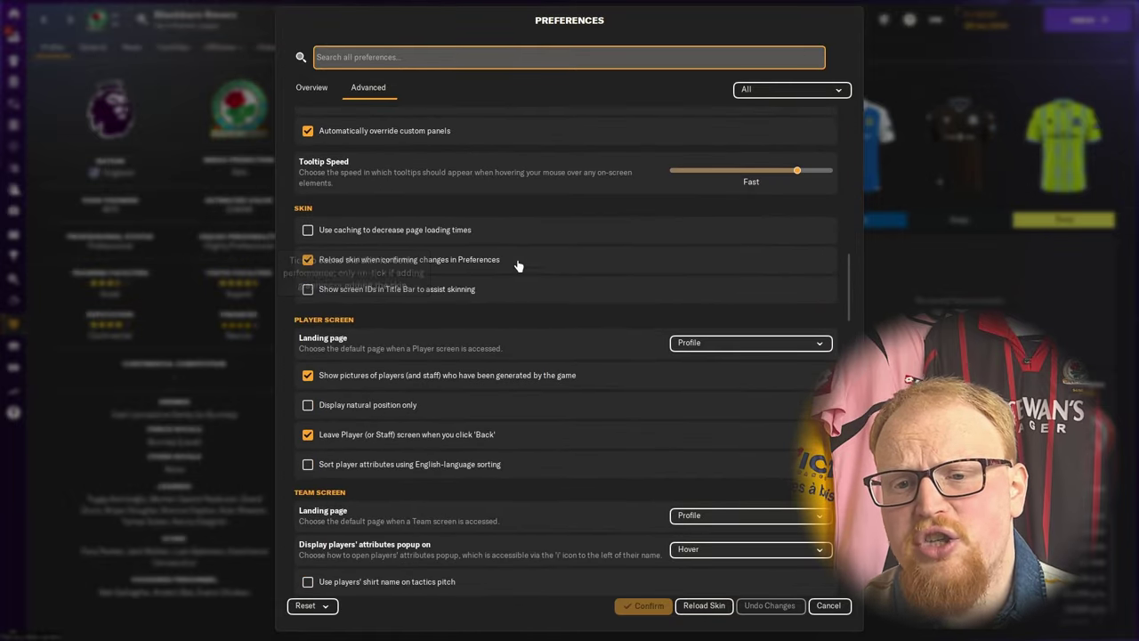
mouse_move(317, 268)
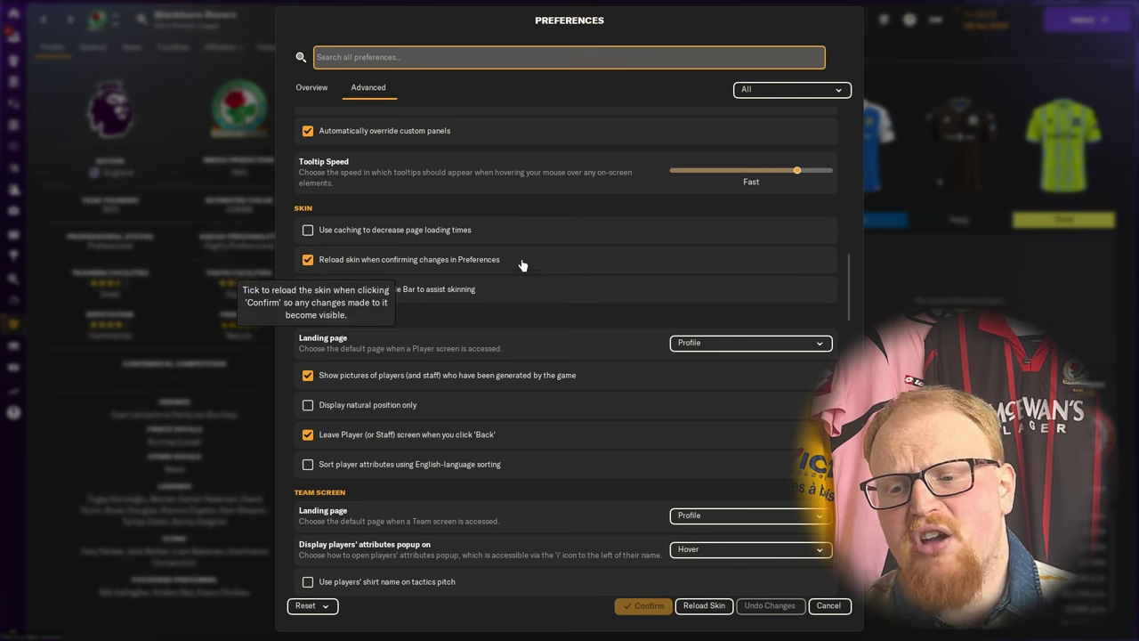
left_click(716, 608)
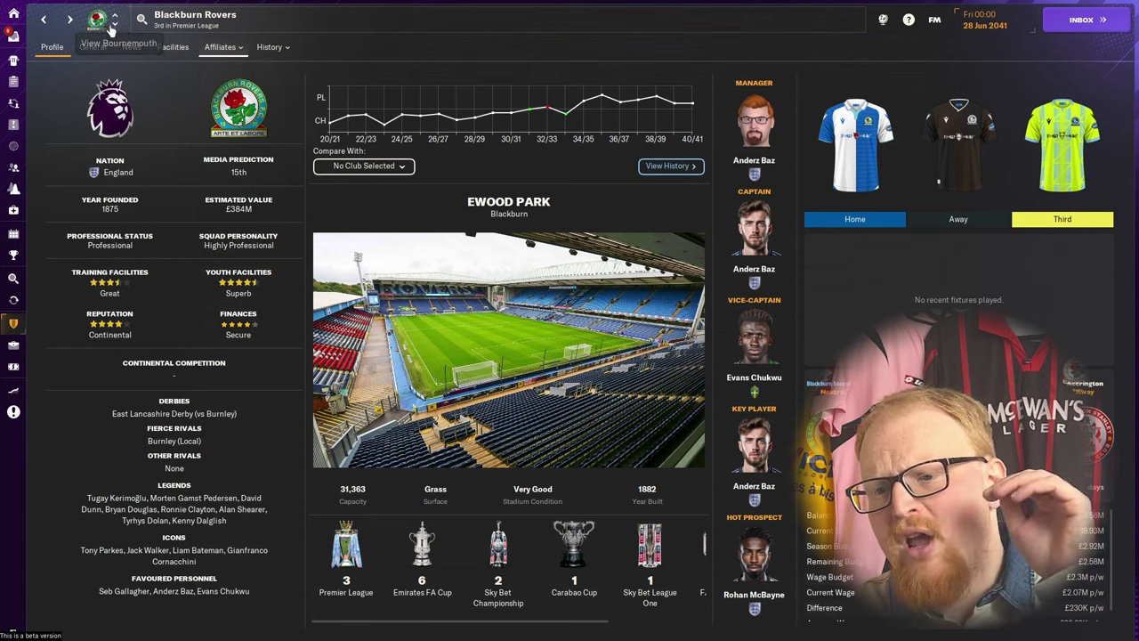
Go through the Premier League club profiles one by one, from Bournemouth round to Blackburn Rovers, examining the newgen players' faces.
left_click(114, 27)
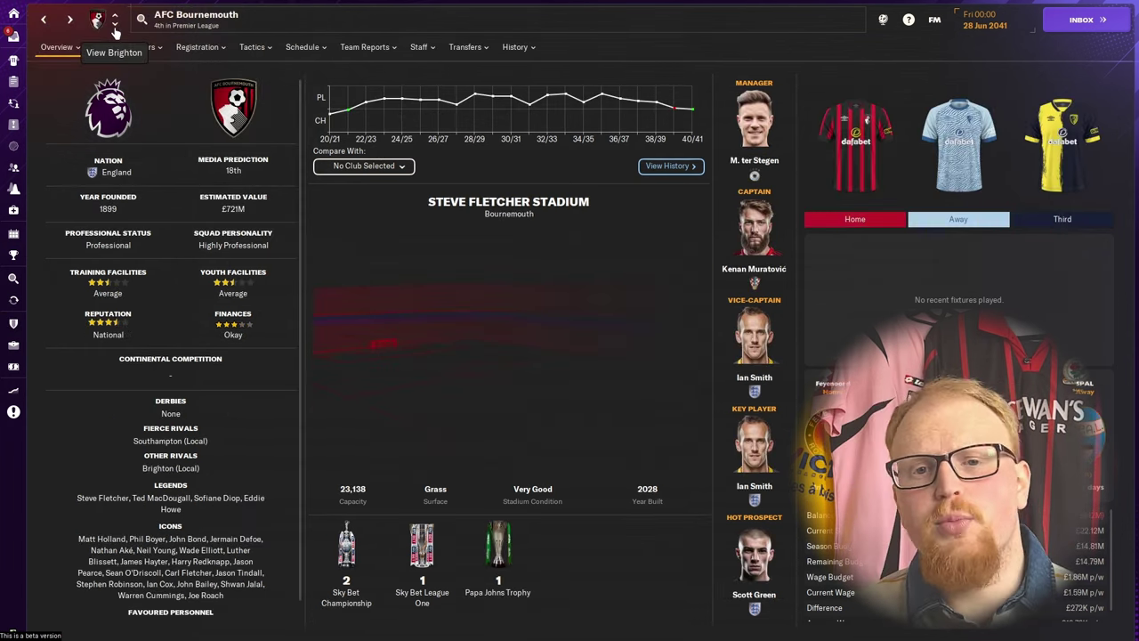
left_click(114, 27)
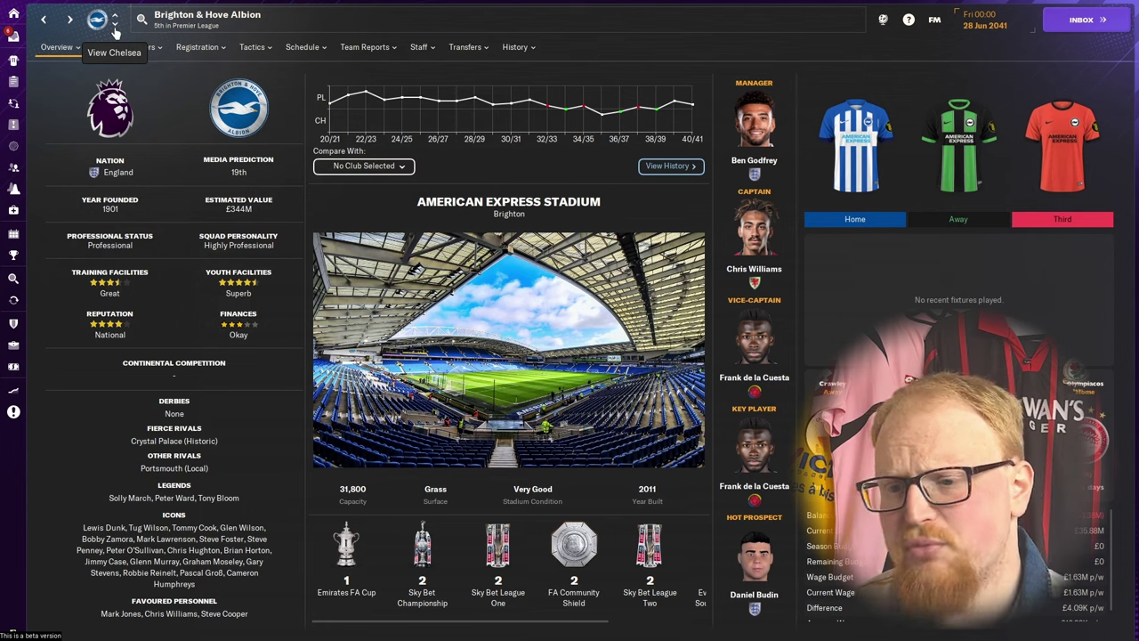
left_click(114, 28)
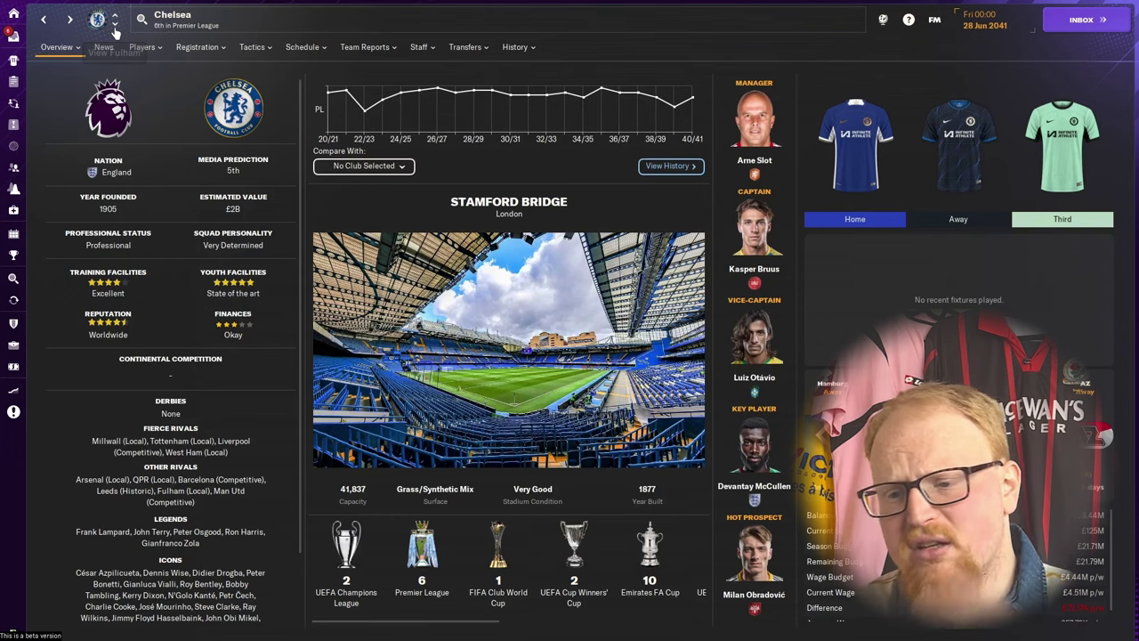
left_click(114, 27)
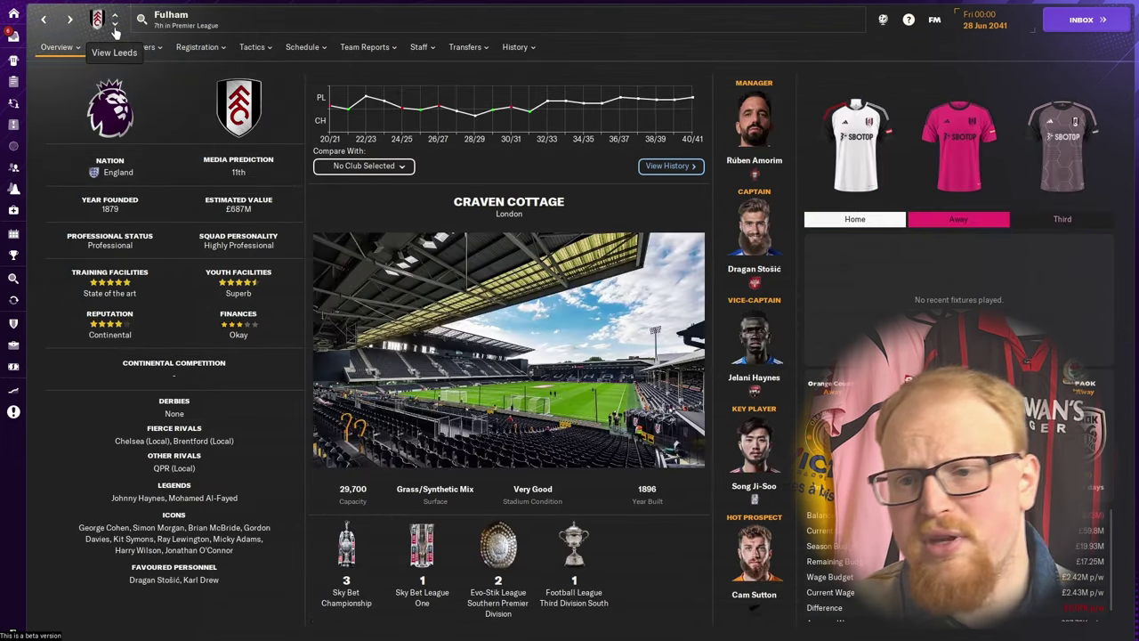
left_click(114, 28)
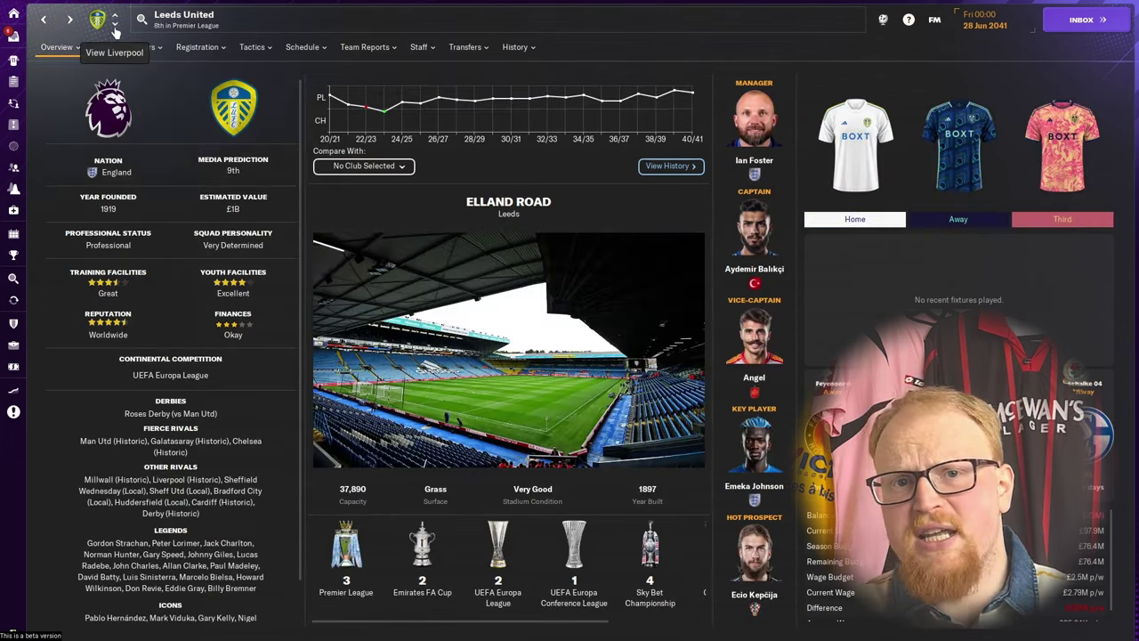
left_click(114, 27)
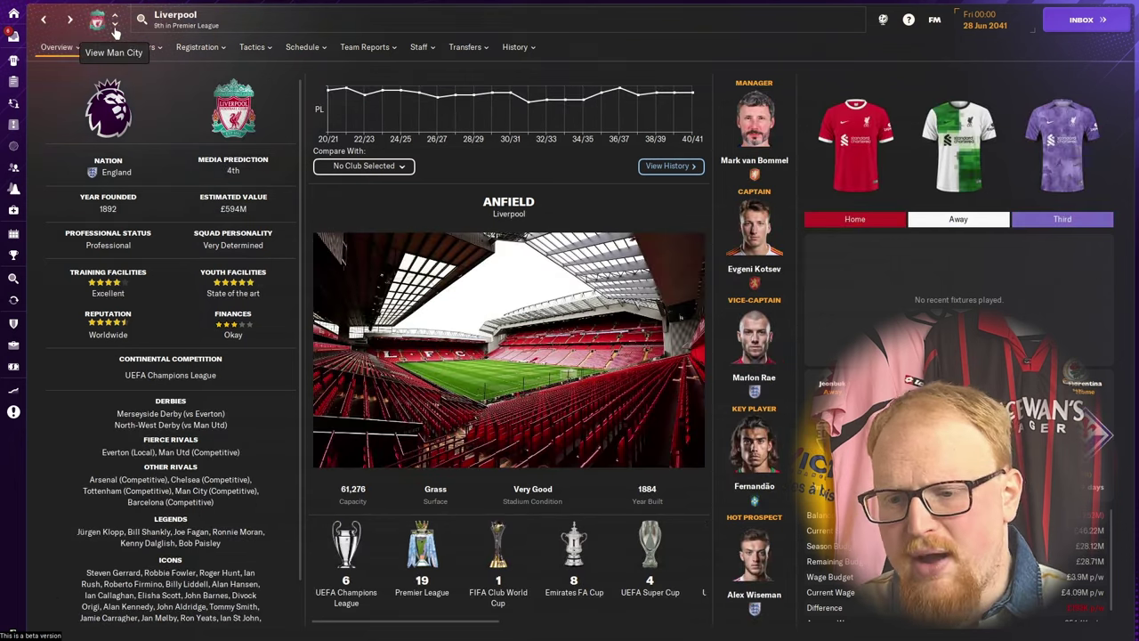
left_click(114, 28)
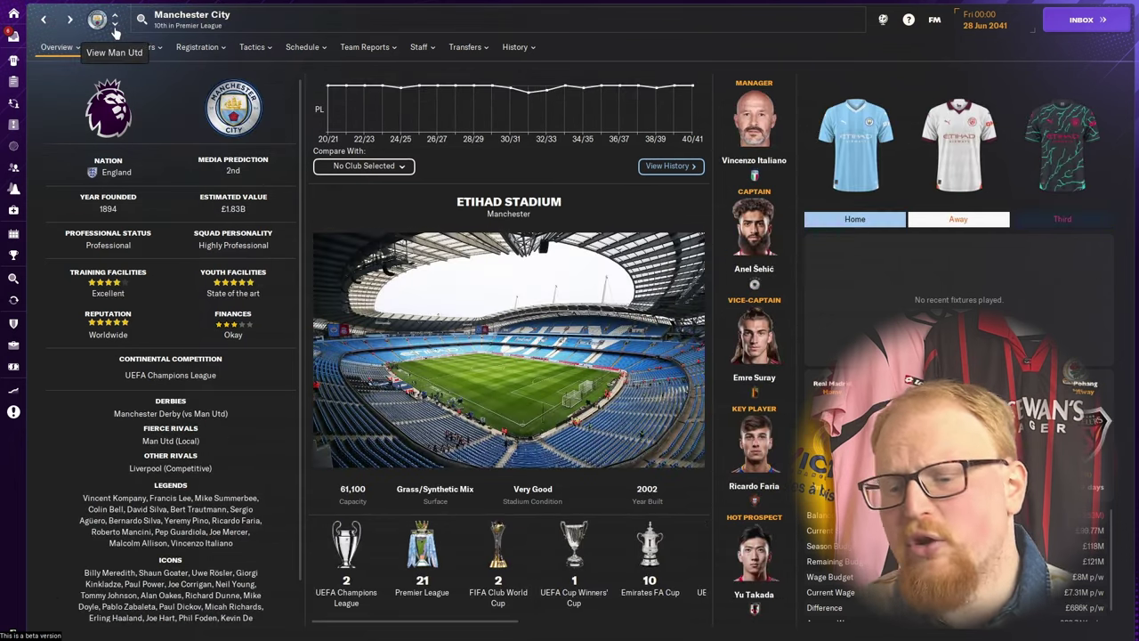
left_click(114, 28)
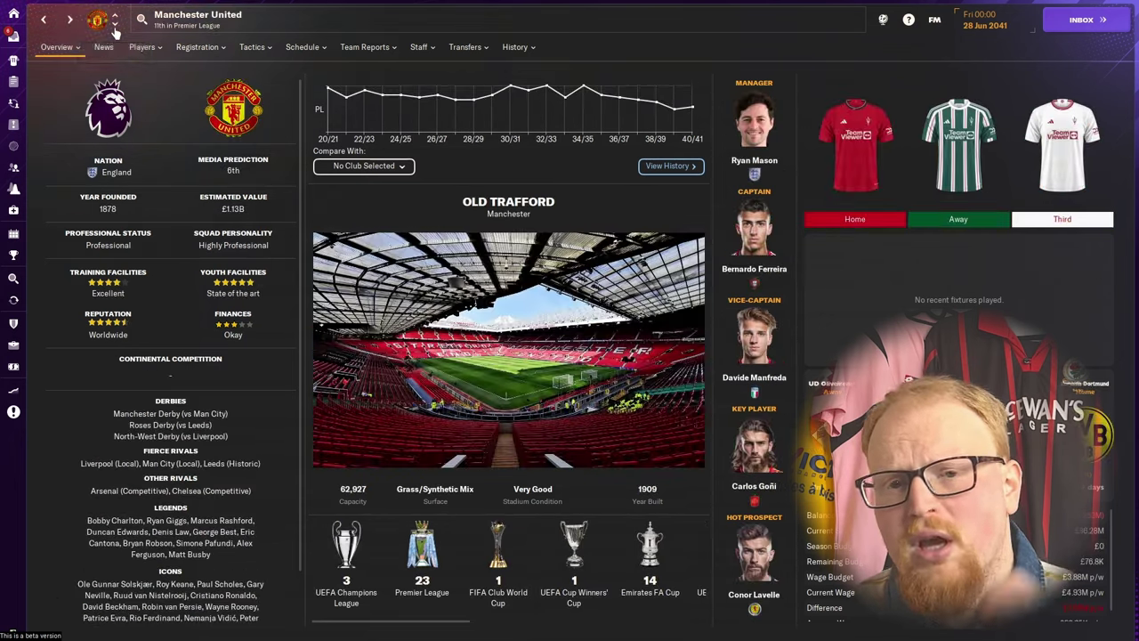
left_click(114, 28)
left_click(113, 28)
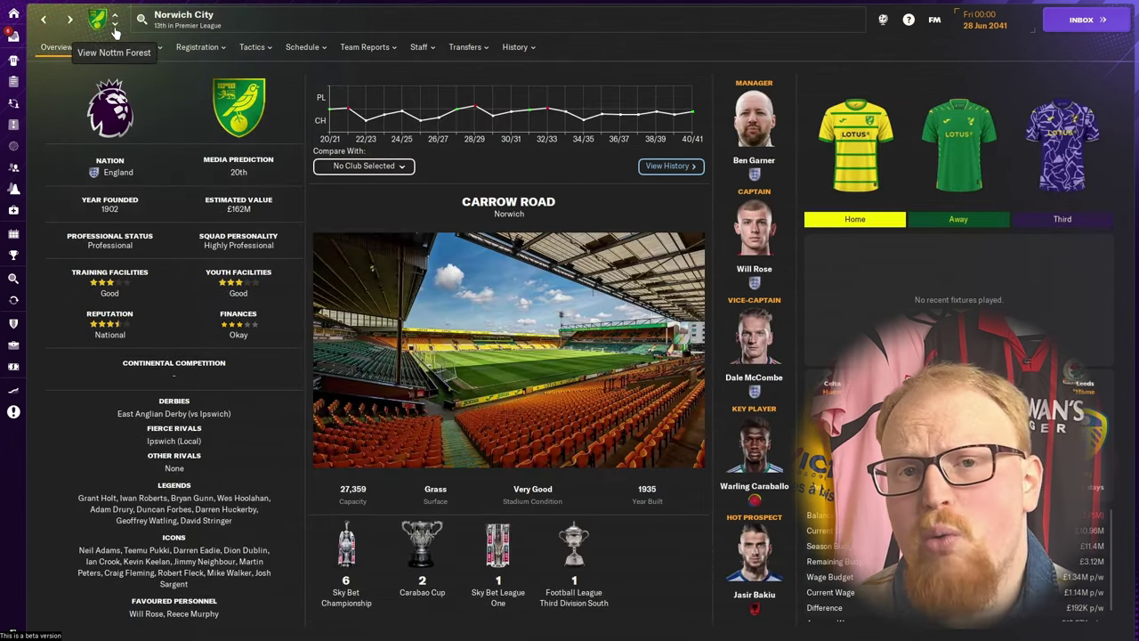
left_click(113, 27)
left_click(114, 28)
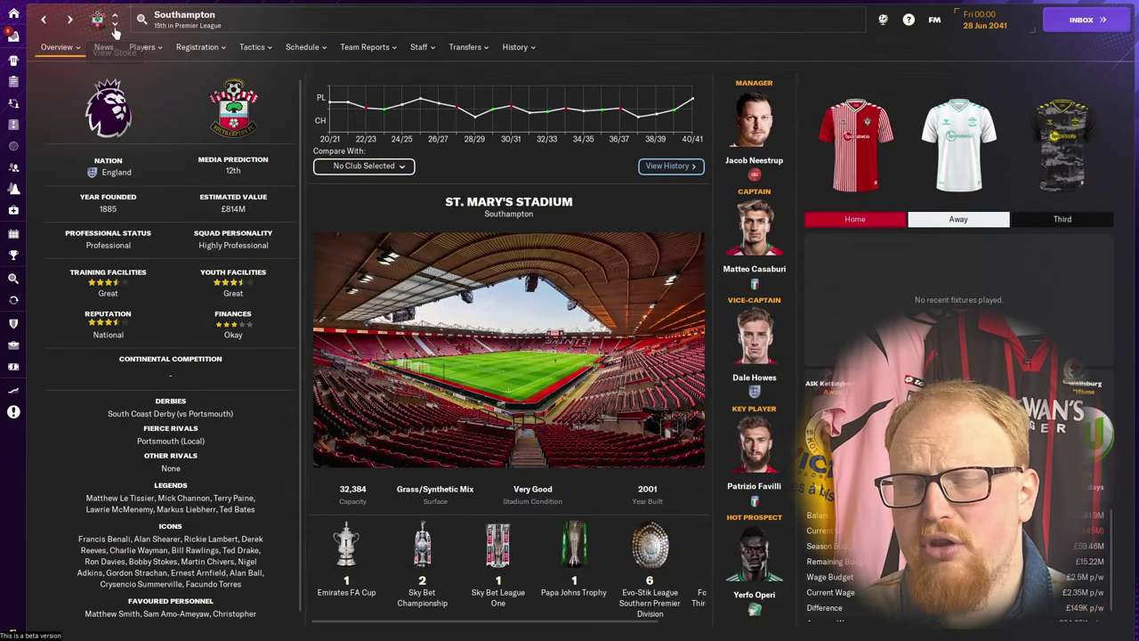
left_click(113, 27)
left_click(114, 27)
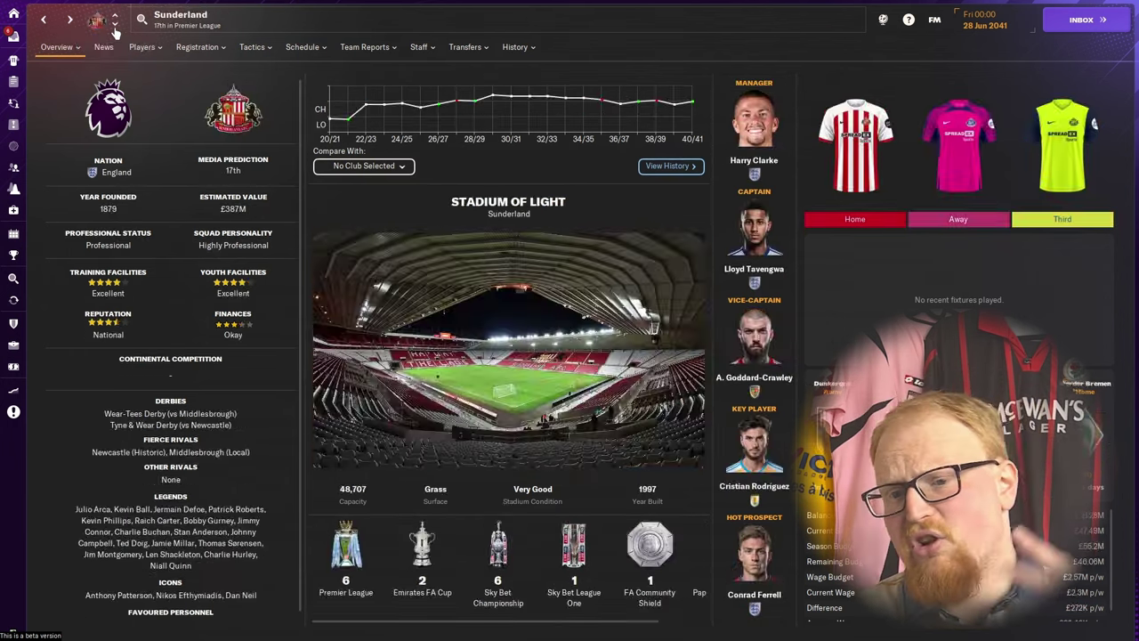
left_click(114, 27)
left_click(114, 28)
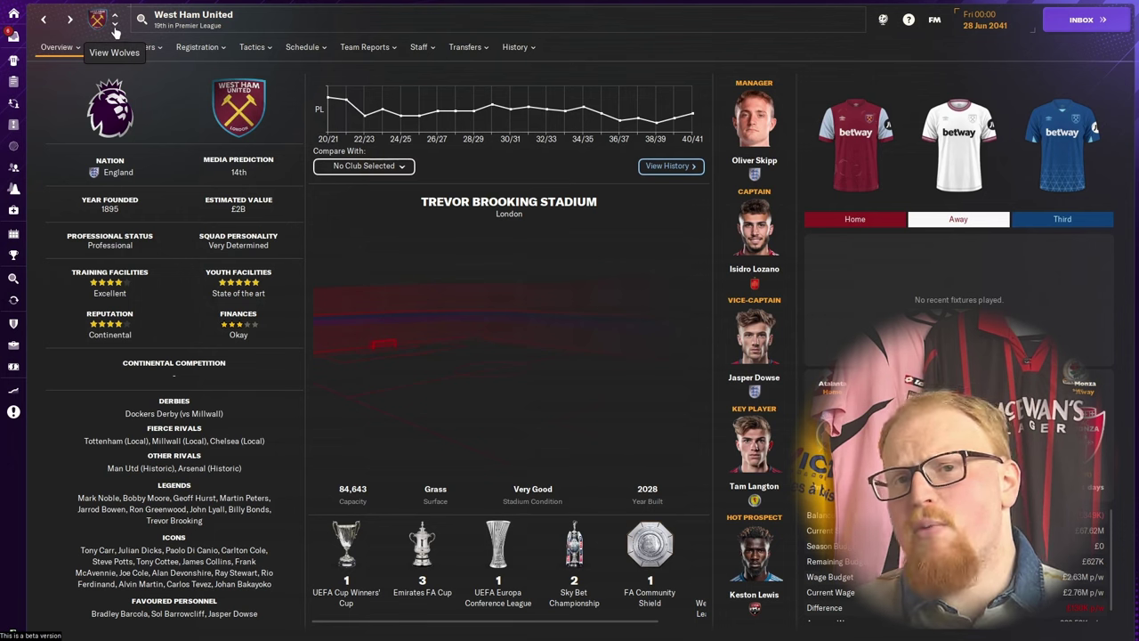
left_click(114, 28)
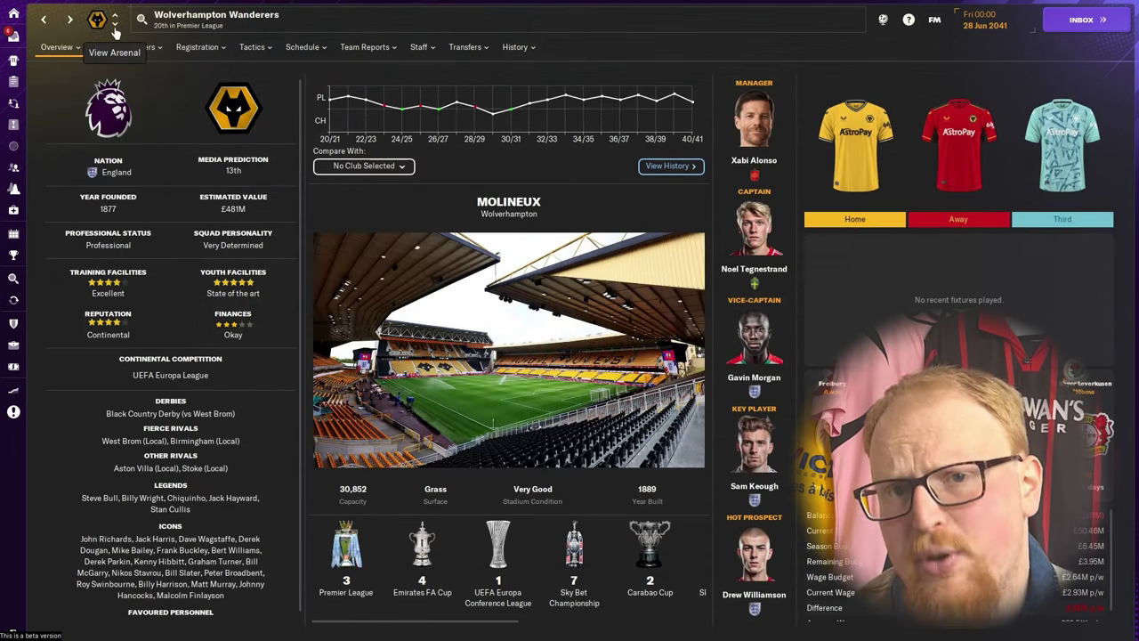
left_click(114, 28)
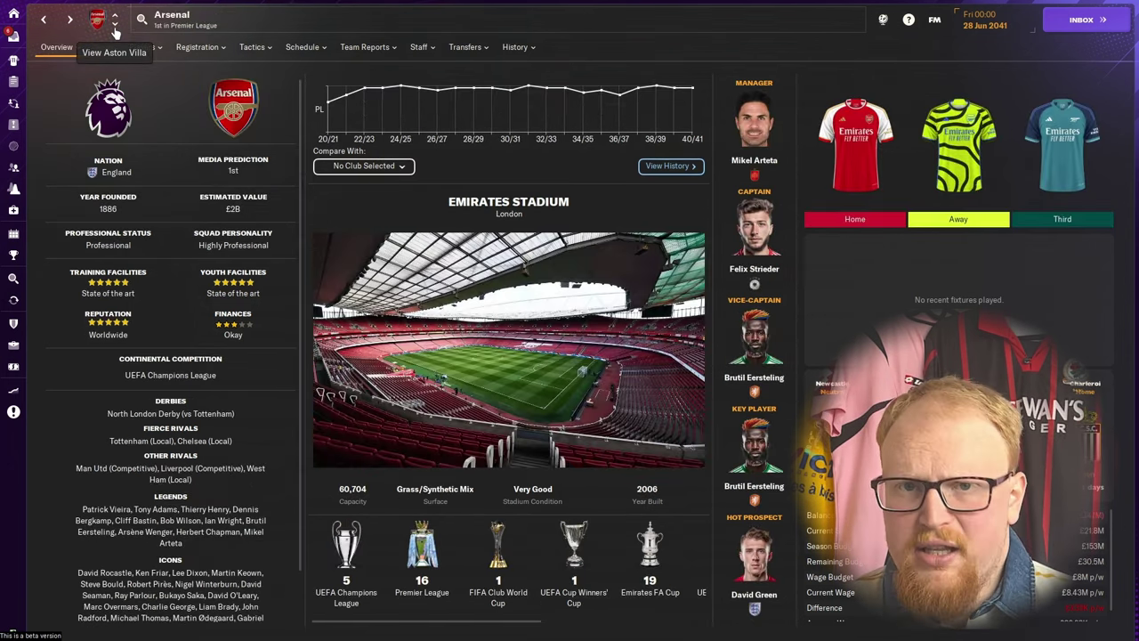
left_click(114, 27)
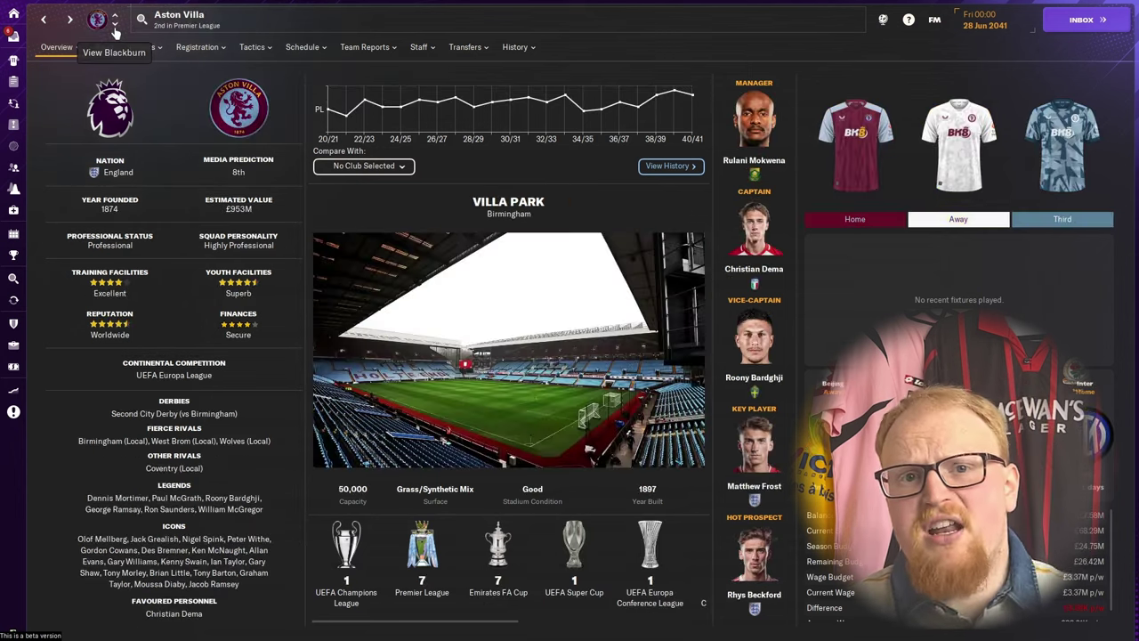
left_click(113, 28)
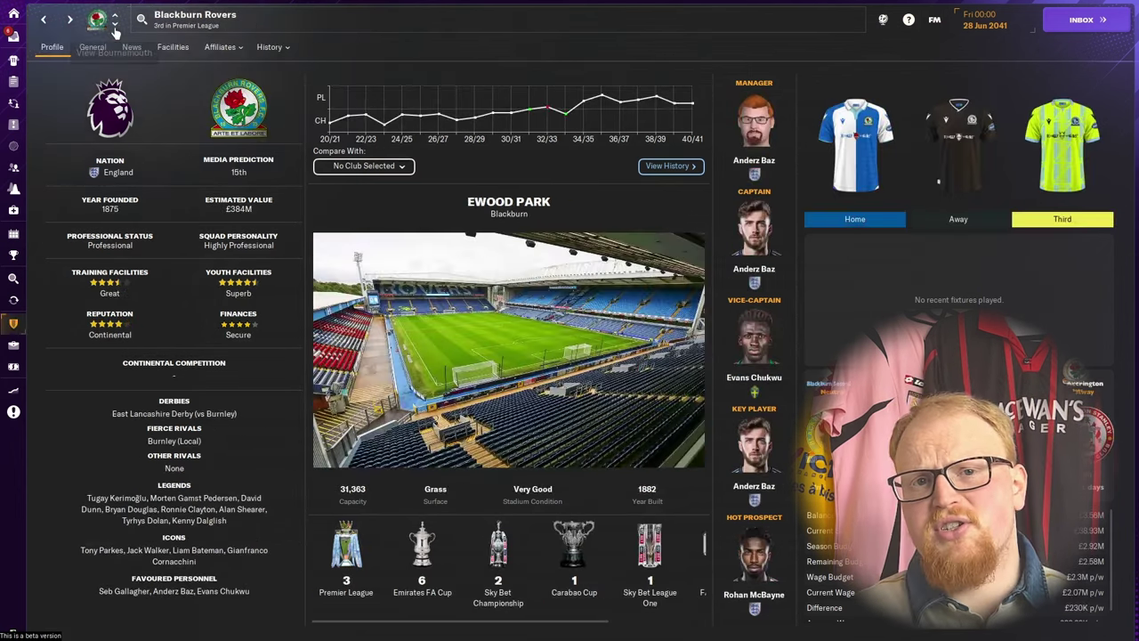